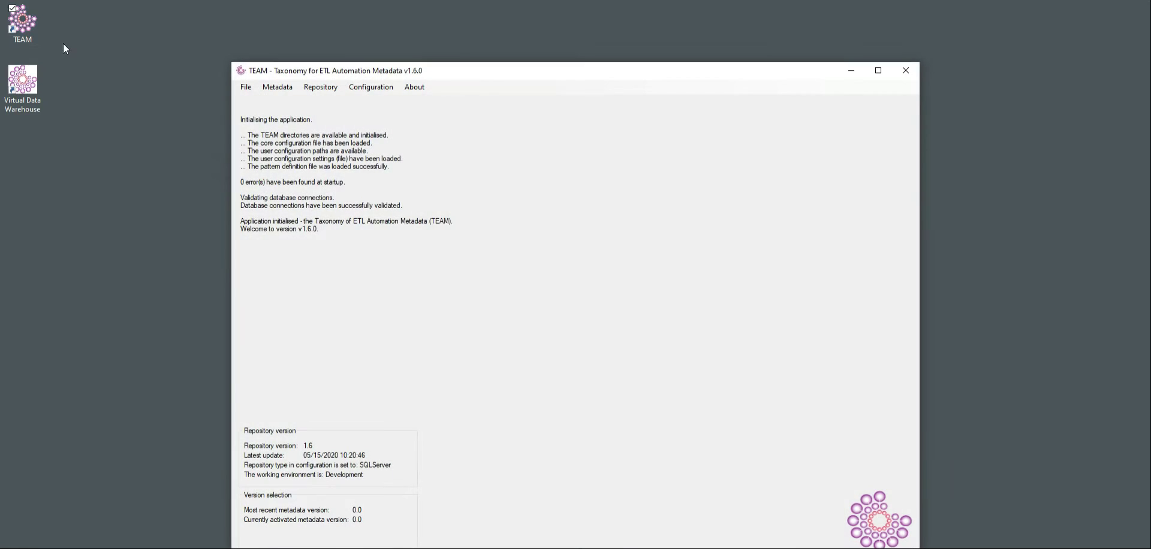
Review the connection settings in the general configuration, checking the source, staging, persistent staging, integration and presentation layer database names
click(371, 87)
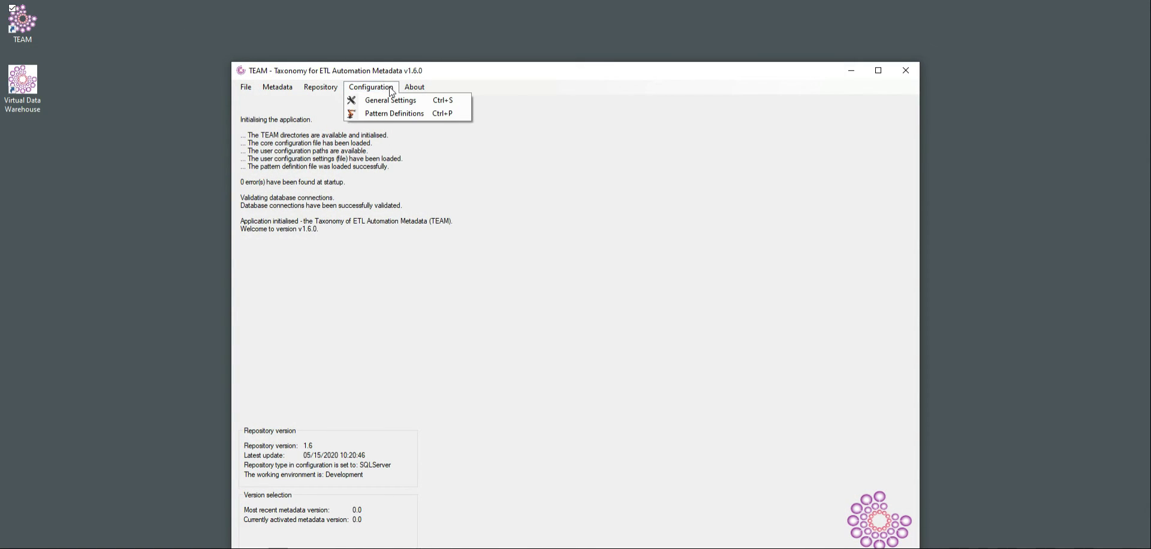
click(399, 102)
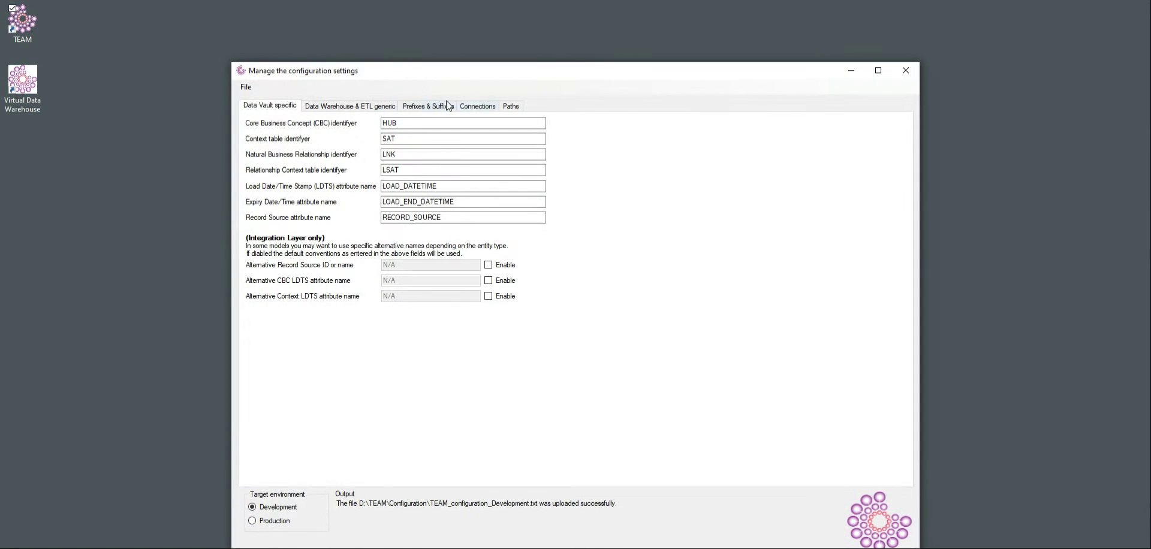
click(470, 108)
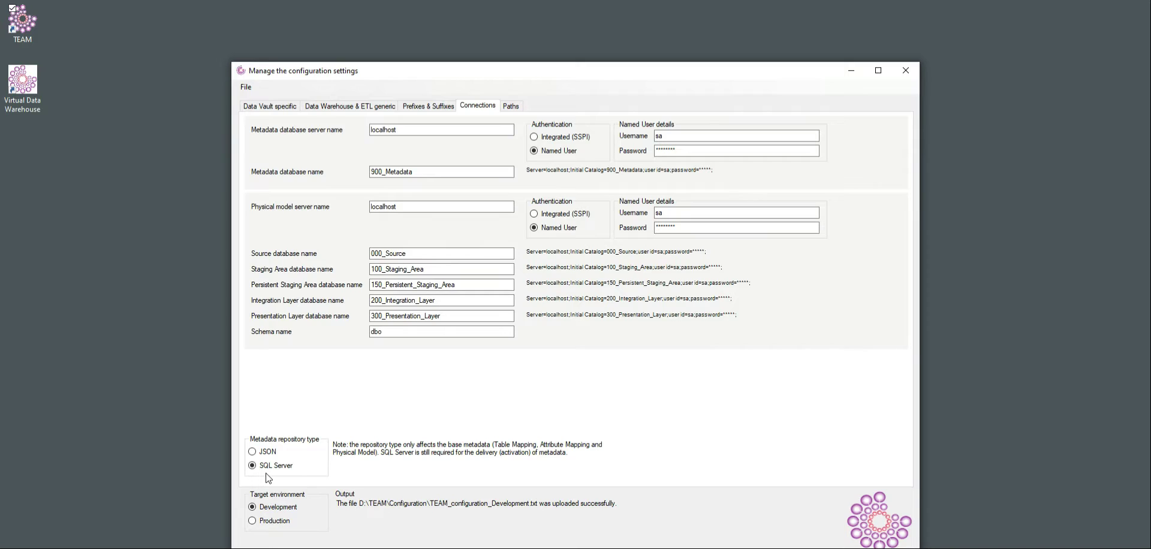
drag(420, 254, 329, 255)
key(Tab)
key(Tab)
key(Tab)
key(Tab)
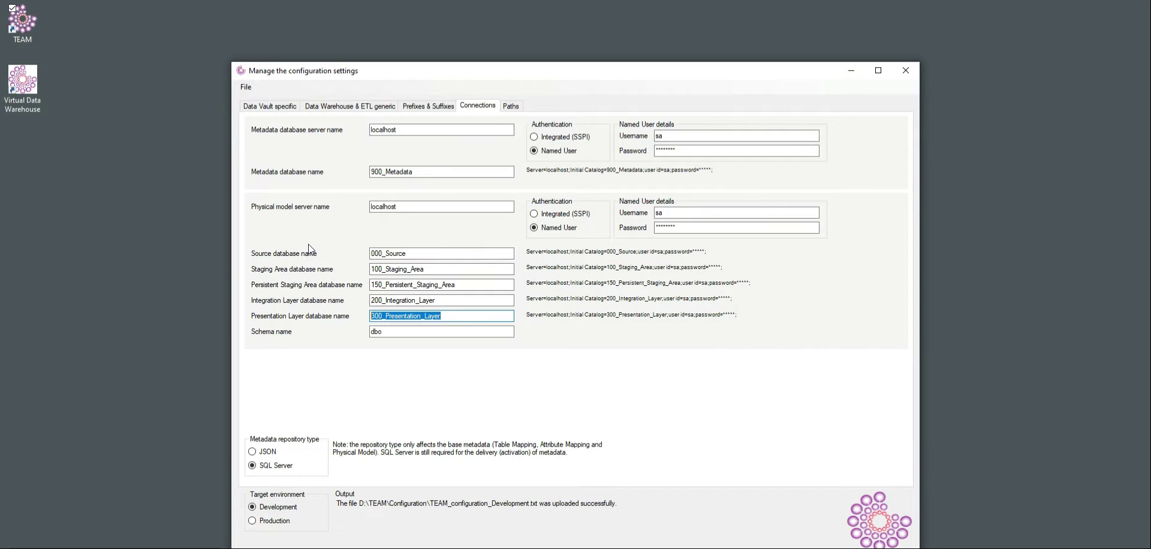
click(900, 70)
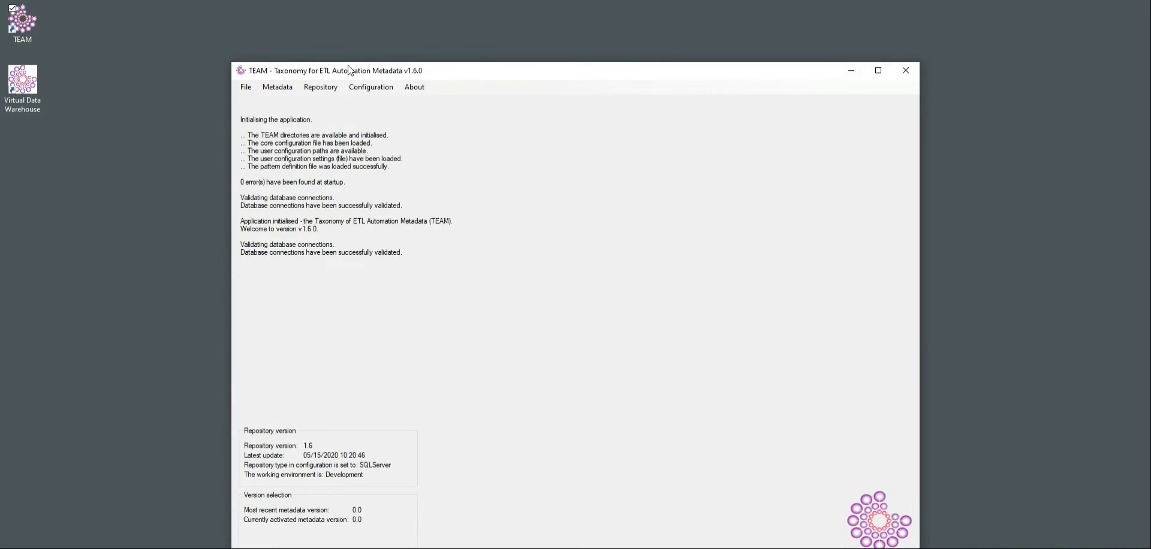
Deploy a new metadata repository from the Create / Rebuild Repository window
click(277, 87)
click(334, 97)
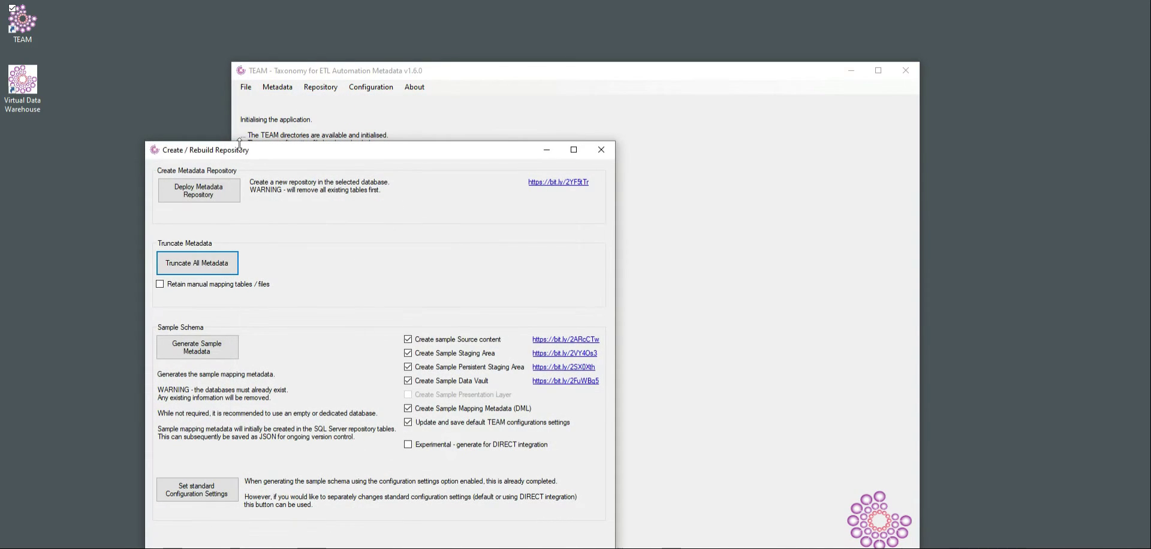
click(185, 191)
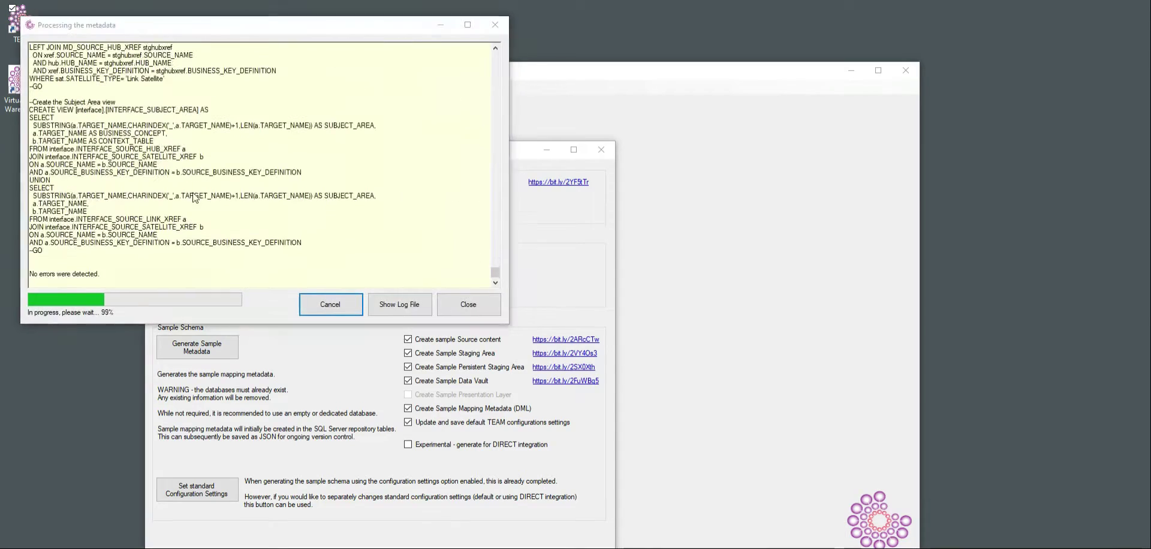
click(637, 362)
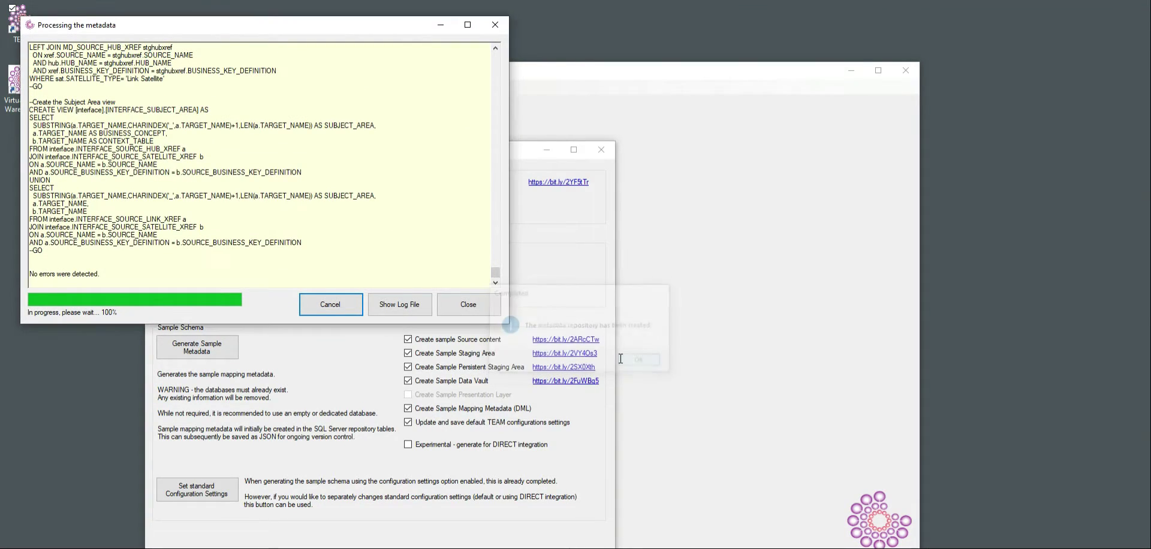
click(467, 307)
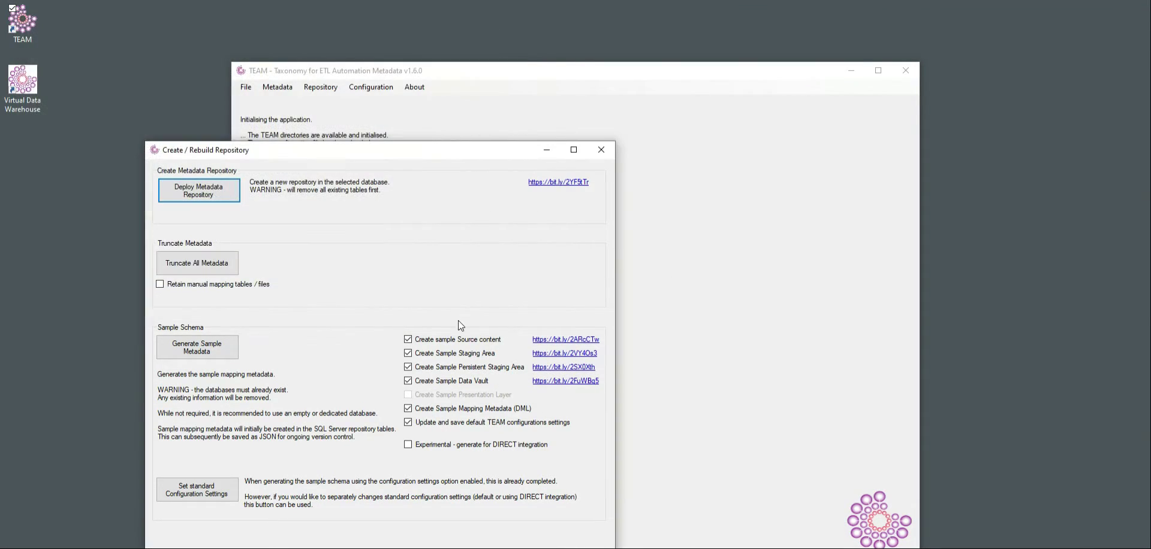
Generate the sample metadata with the source, staging, persistent staging and Data Vault sample options enabled
click(214, 355)
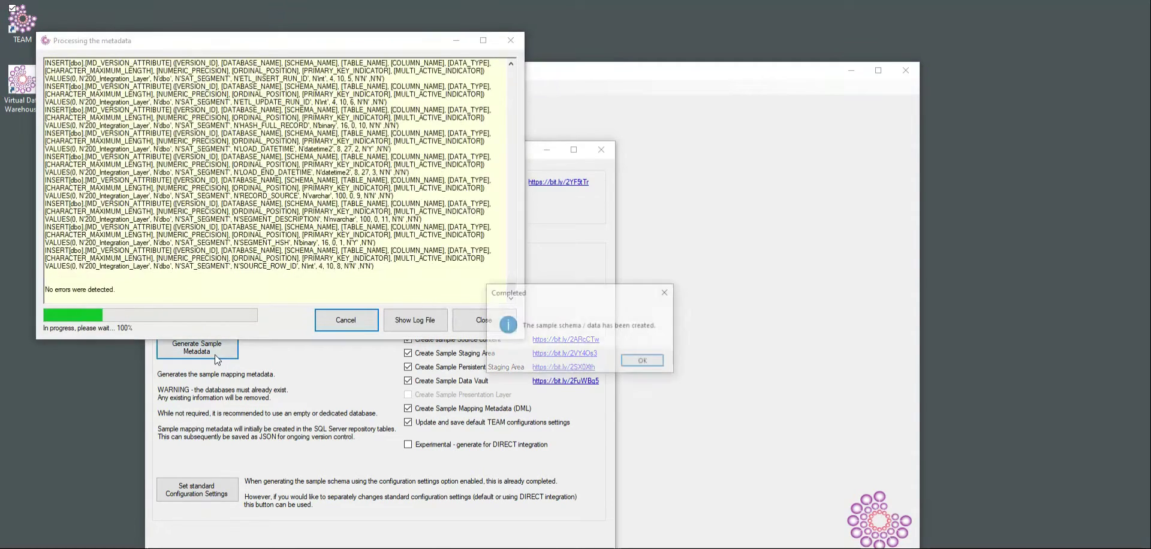
click(642, 360)
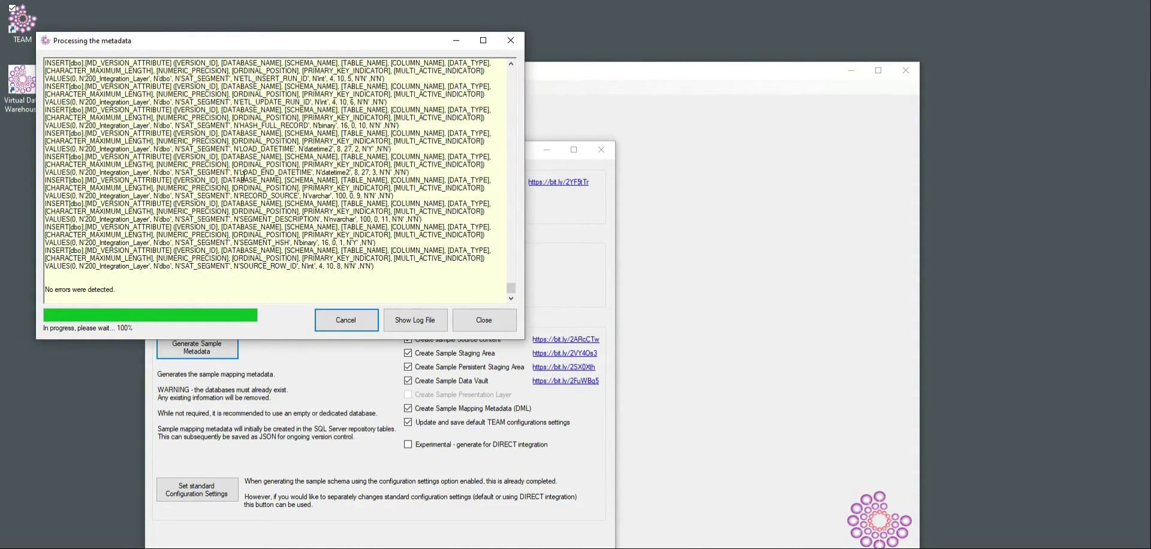
click(467, 321)
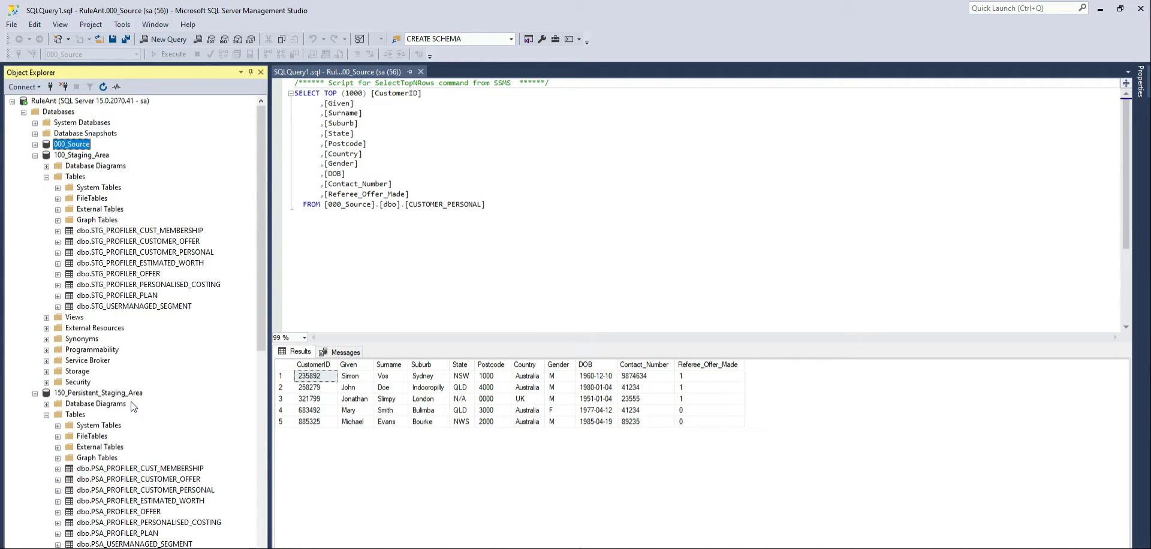
In SQL Server Management Studio, execute the CUSTOMER_PERSONAL query and examine the tables in the 000_Source database
click(360, 104)
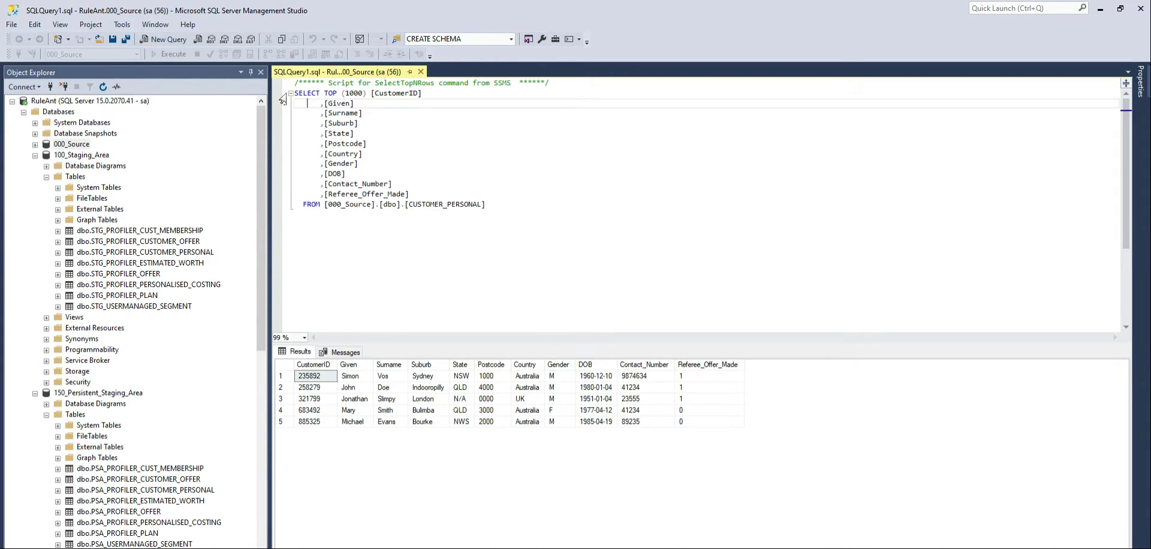
click(167, 53)
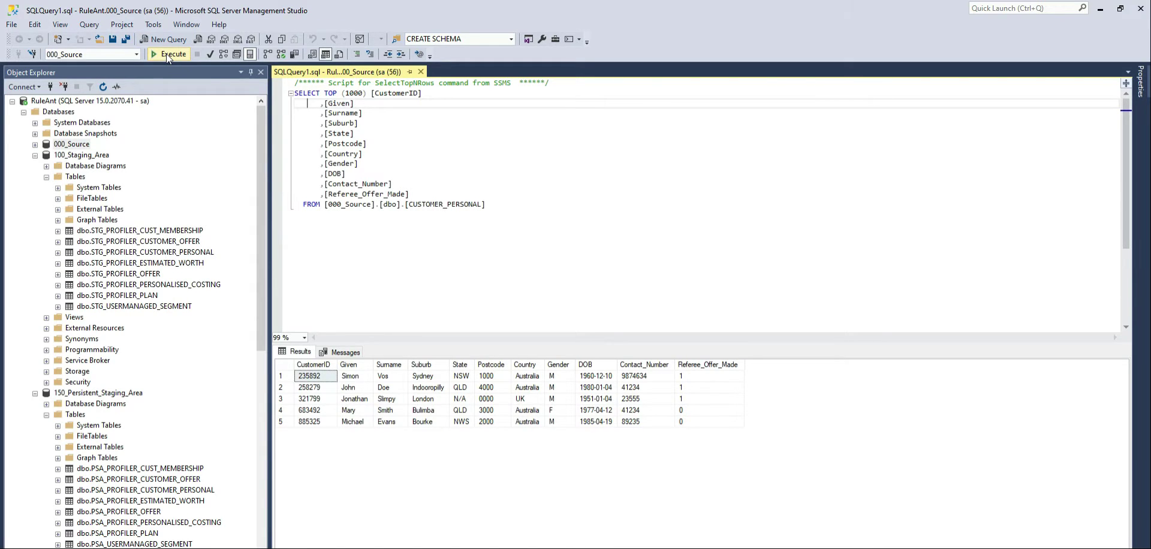
click(35, 144)
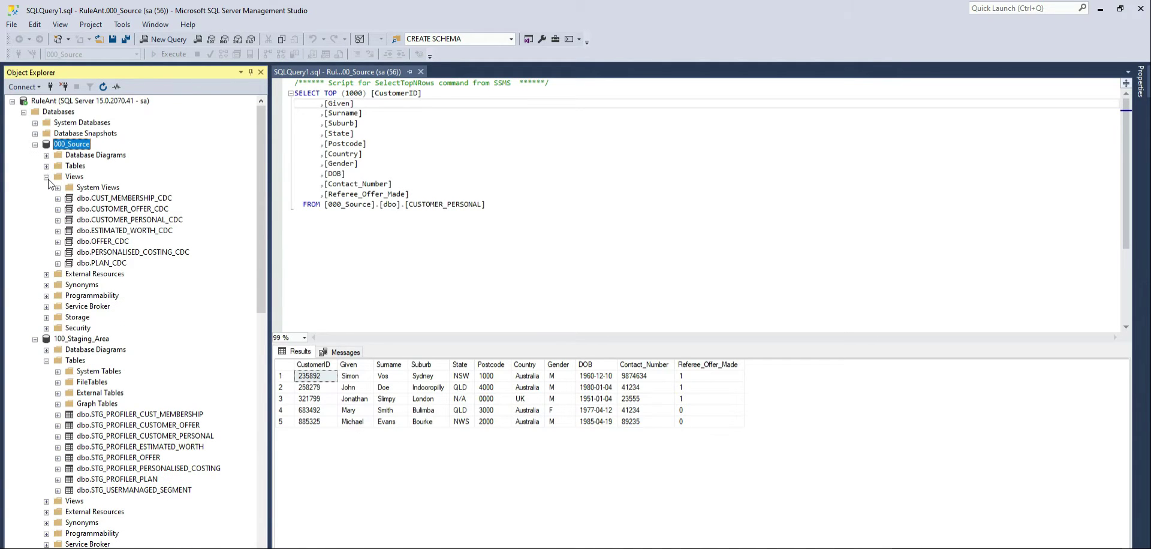
click(47, 177)
click(46, 166)
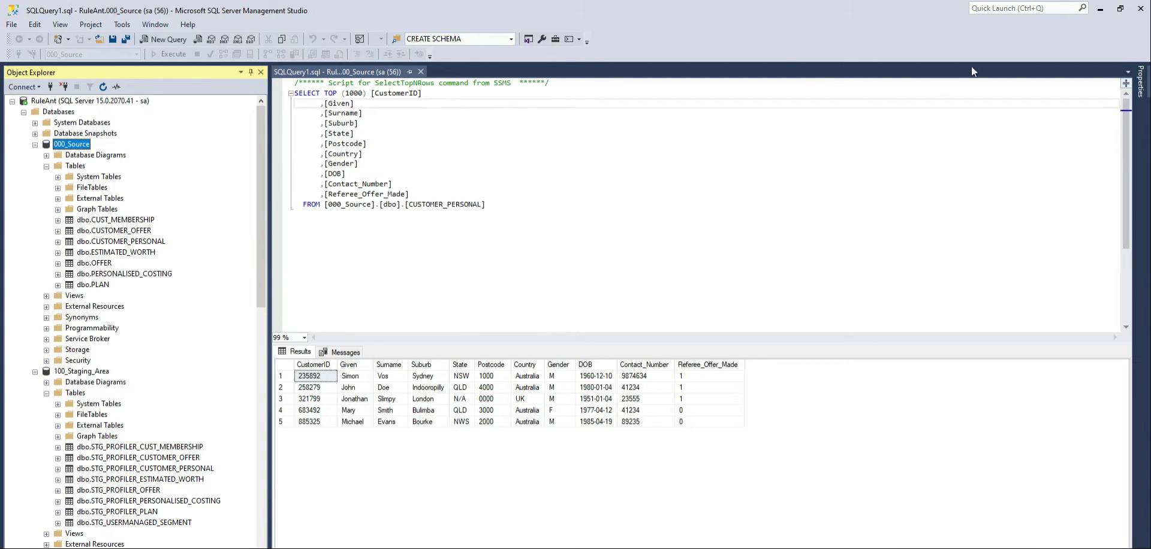
click(1101, 9)
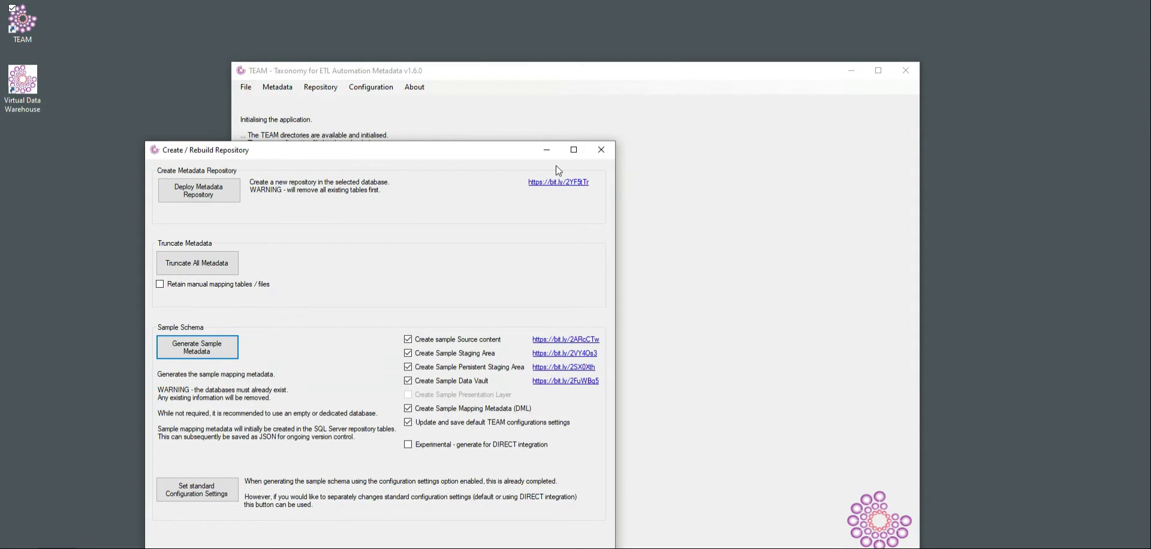
Return to TEAM, open the automation metadata management window and activate the metadata in Physical Mode with validation
click(601, 149)
click(277, 88)
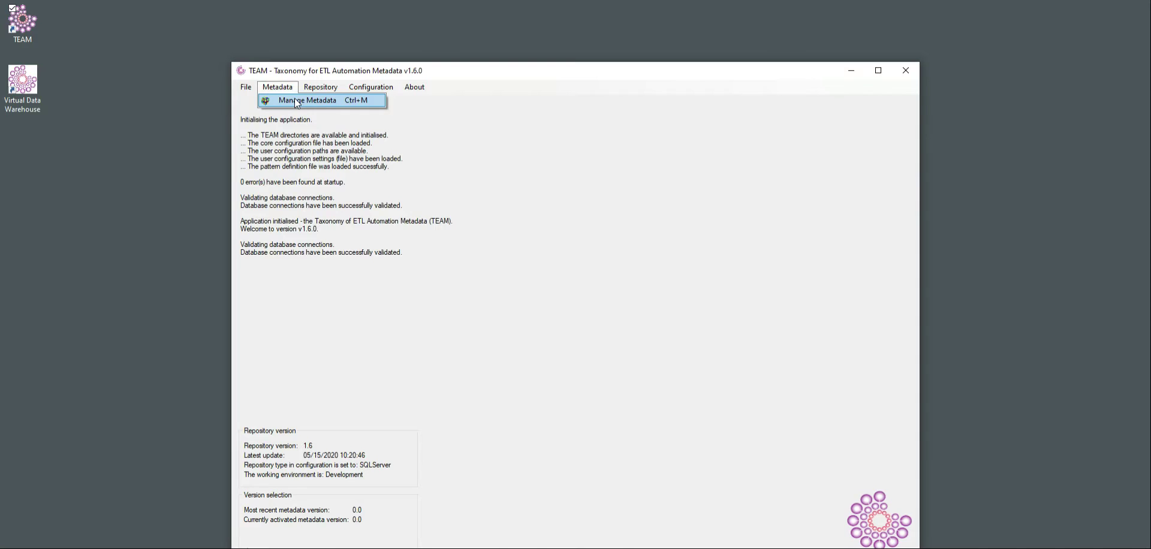
click(297, 101)
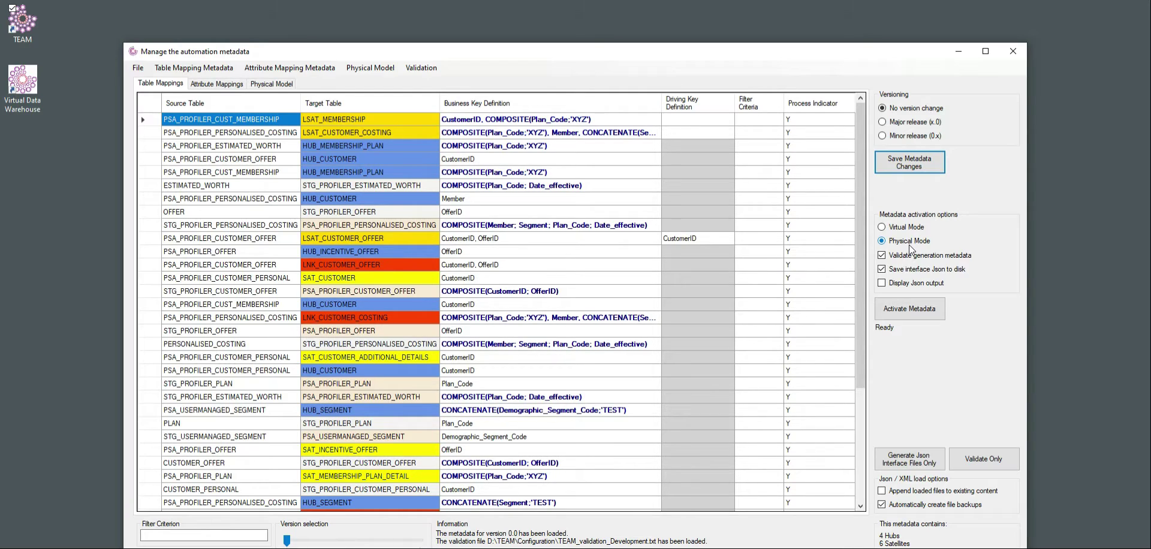
click(909, 315)
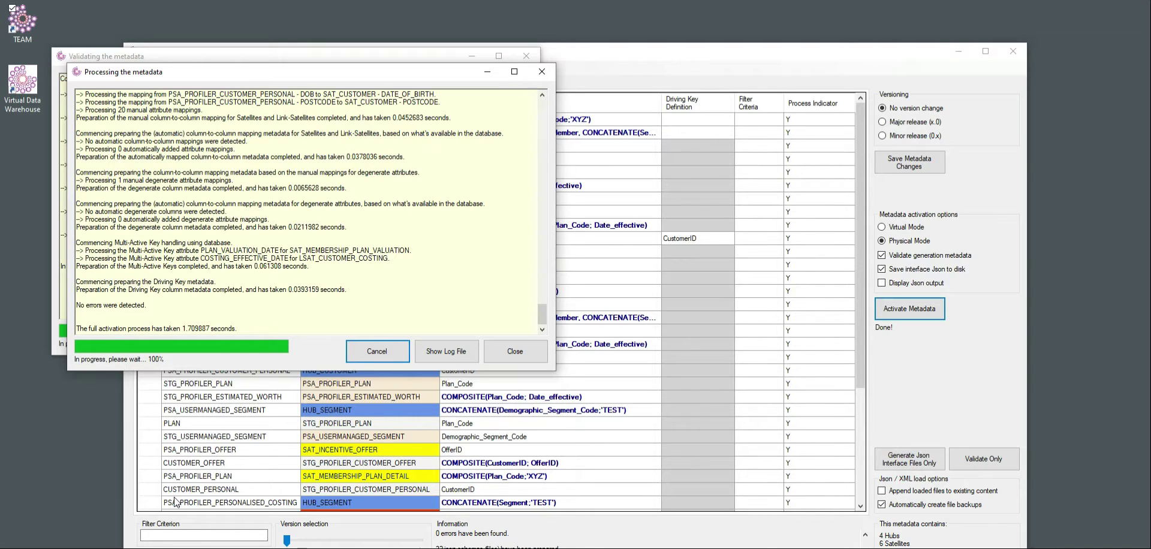
click(506, 358)
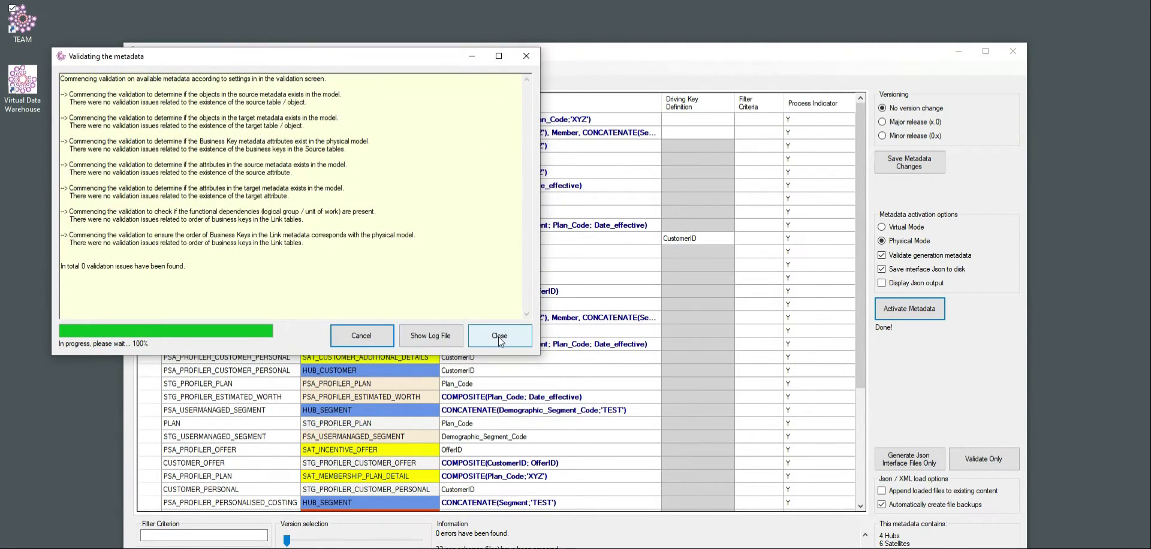
click(499, 336)
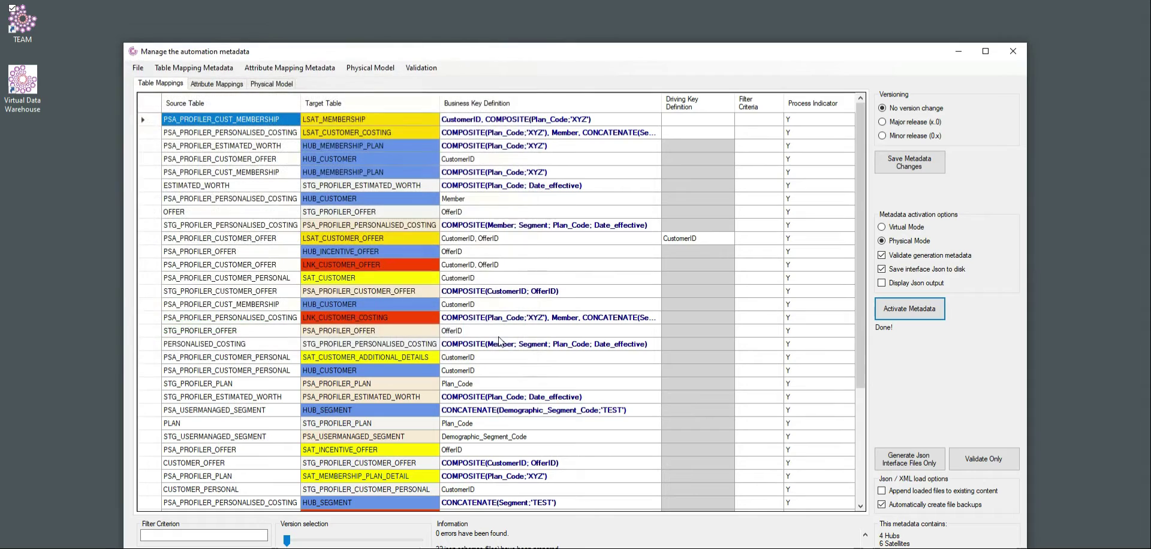
Enable display of the JSON output, generate only the JSON interface files and review the export from its beginning
click(882, 284)
click(909, 458)
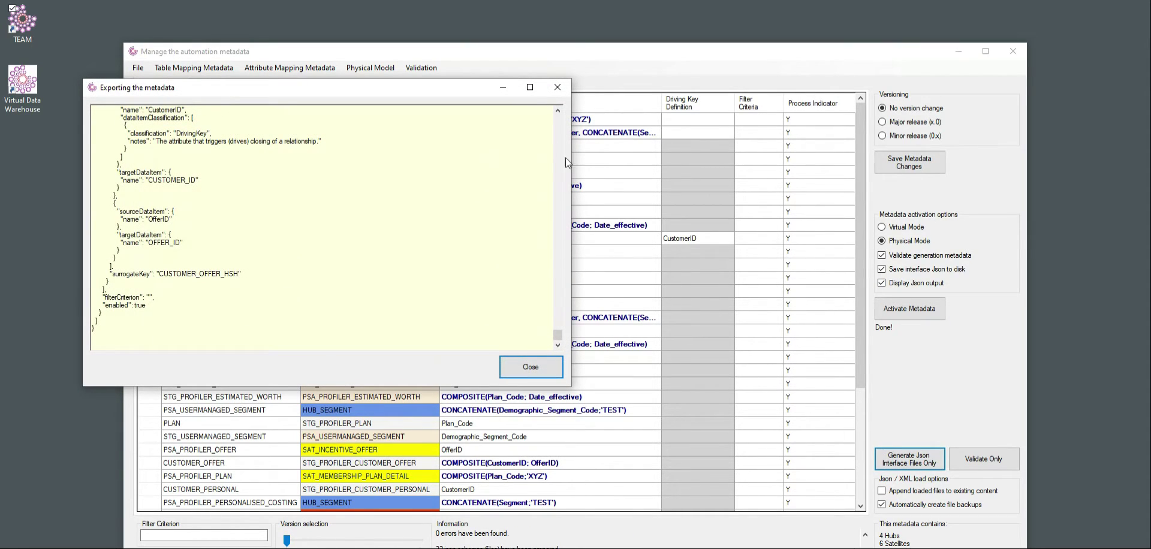
scroll(467, 261, up, 15)
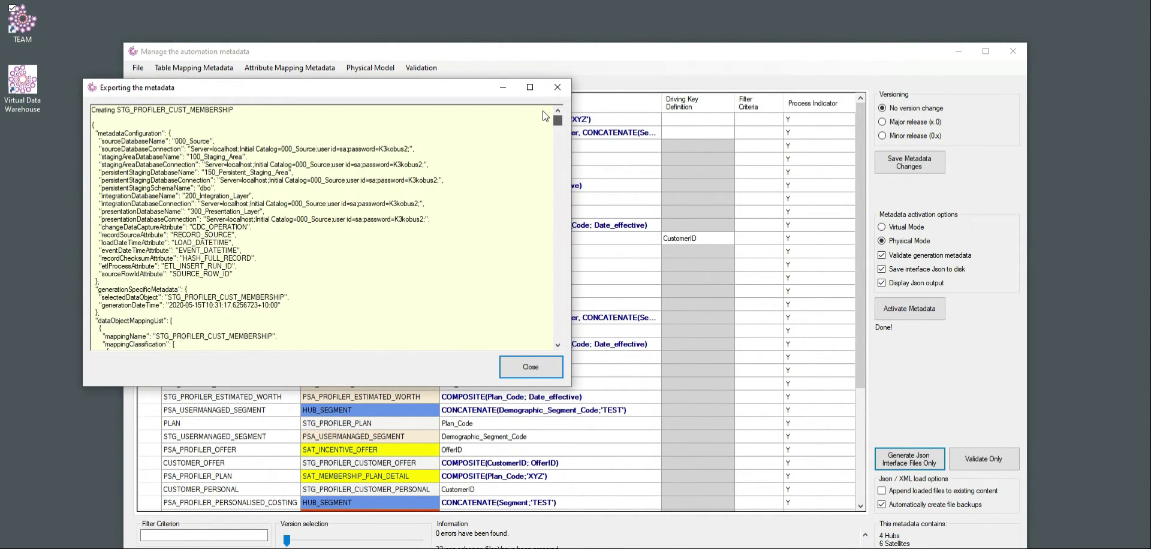
click(534, 364)
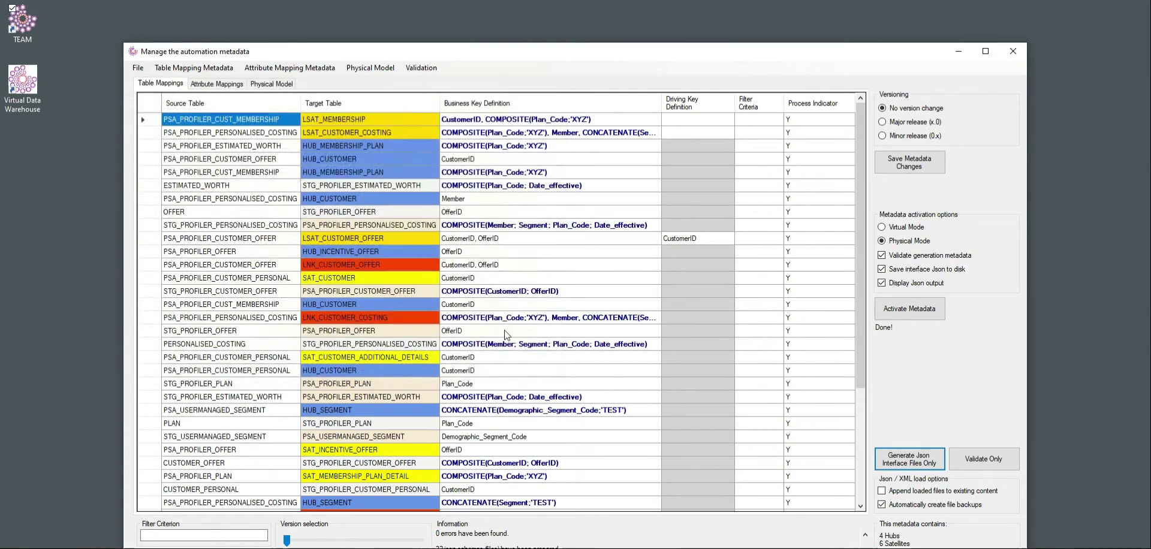
Export the STG_PROFILER_CUSTOMER_OFFER to PSA_PROFILER_CUSTOMER_OFFER mapping as Source-to-Target interface JSON and review its contents
right_click(482, 293)
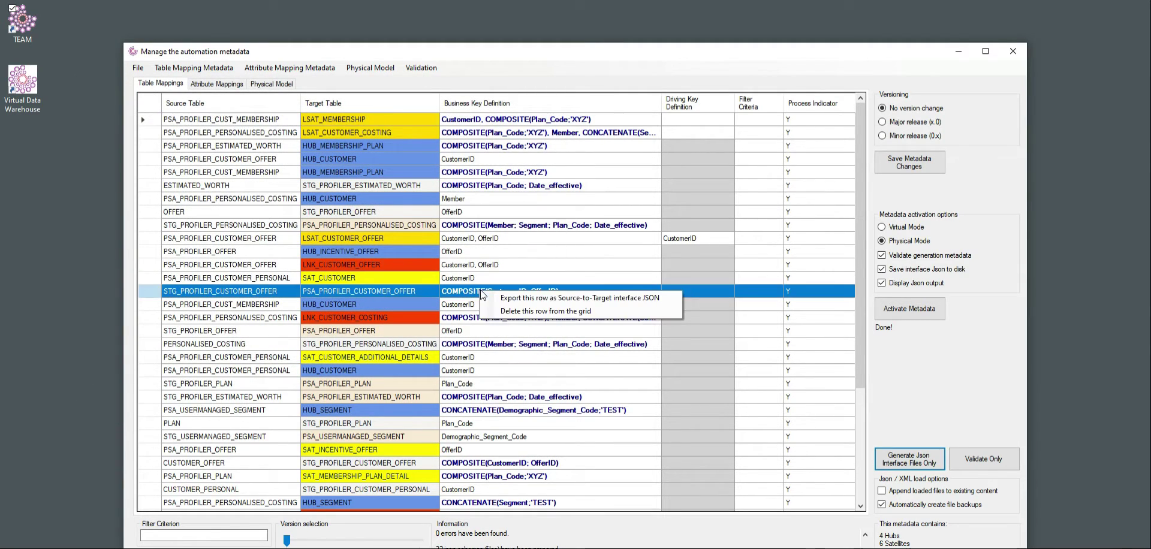
click(528, 300)
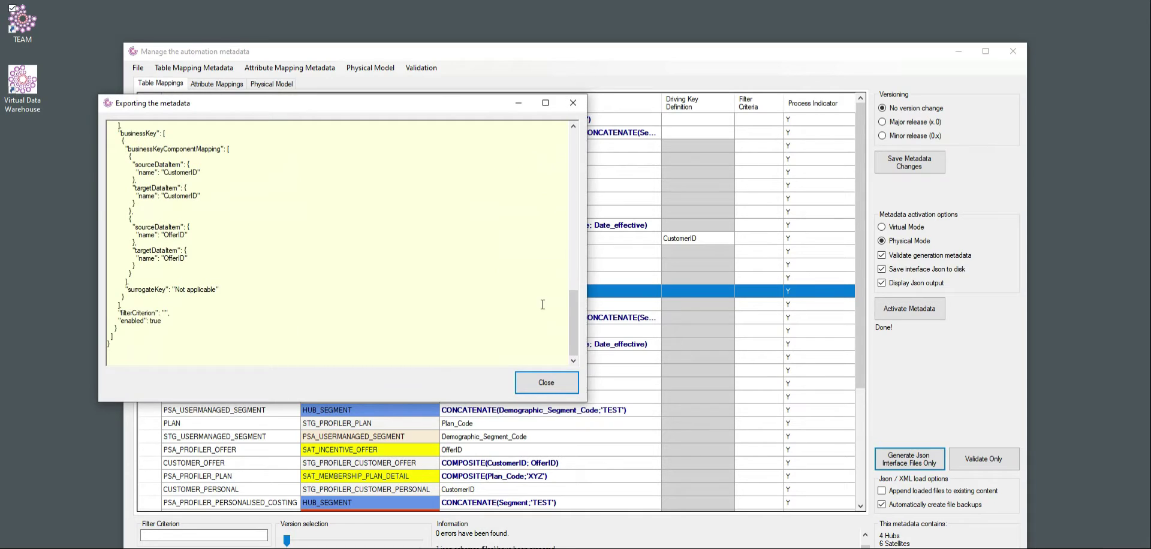
drag(572, 333, 577, 272)
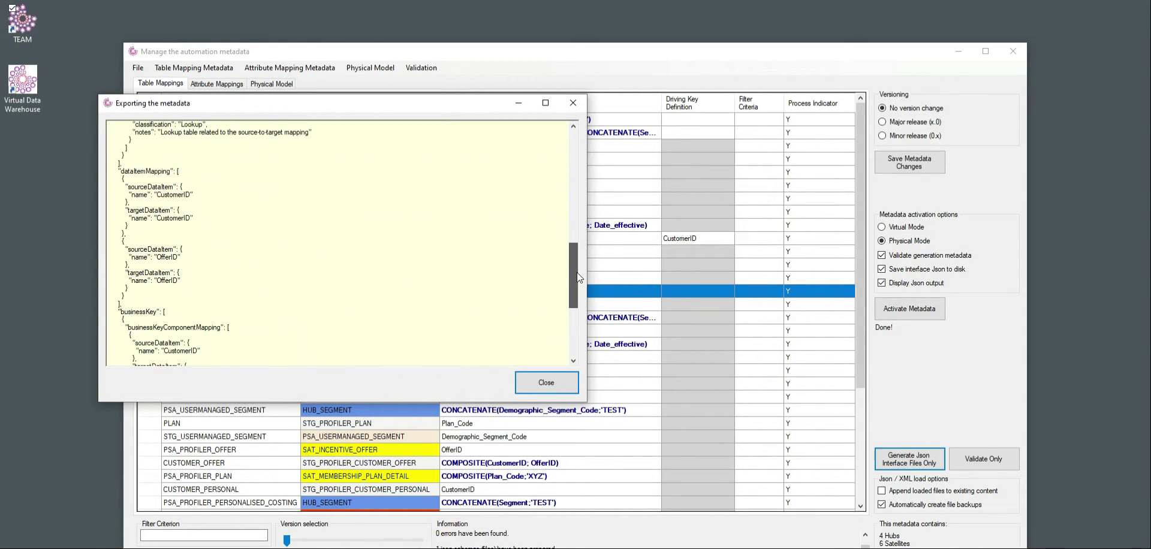
click(558, 388)
Open the output directory to inspect the generated JSON files, and close it together with the automation metadata window
click(139, 68)
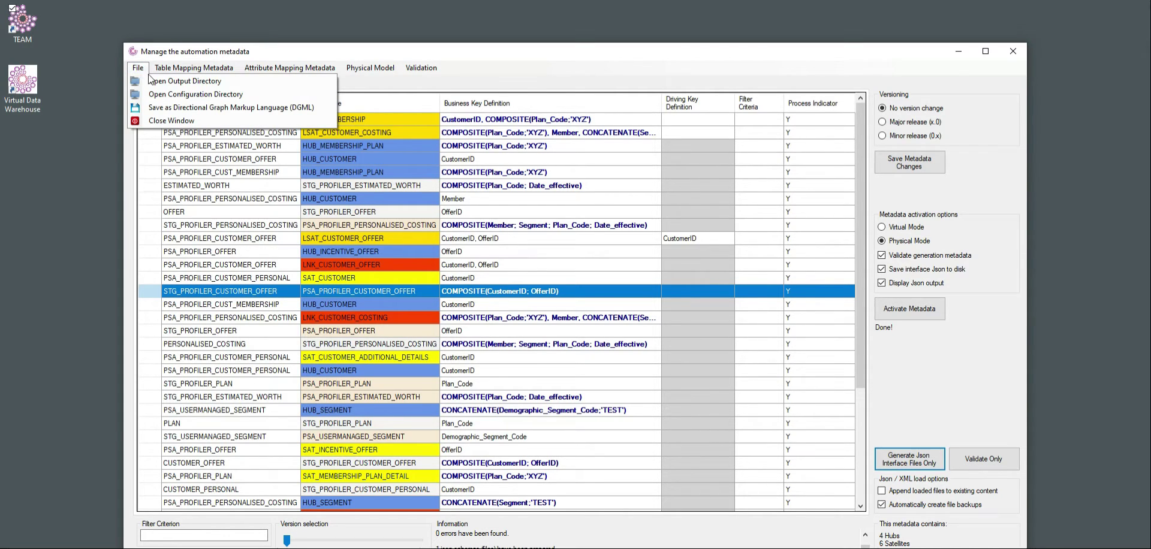
click(155, 82)
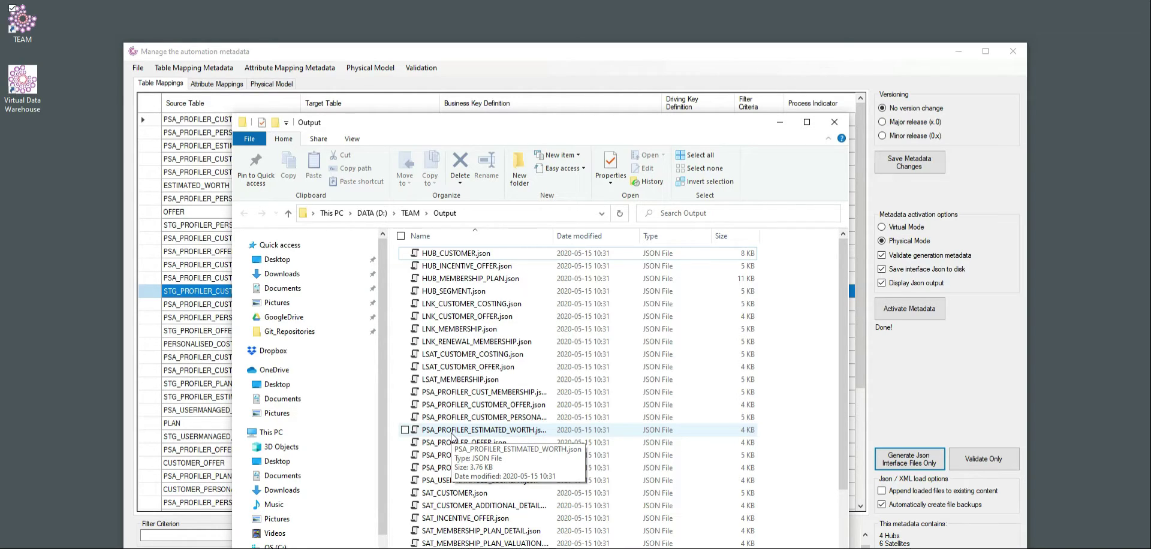
click(834, 123)
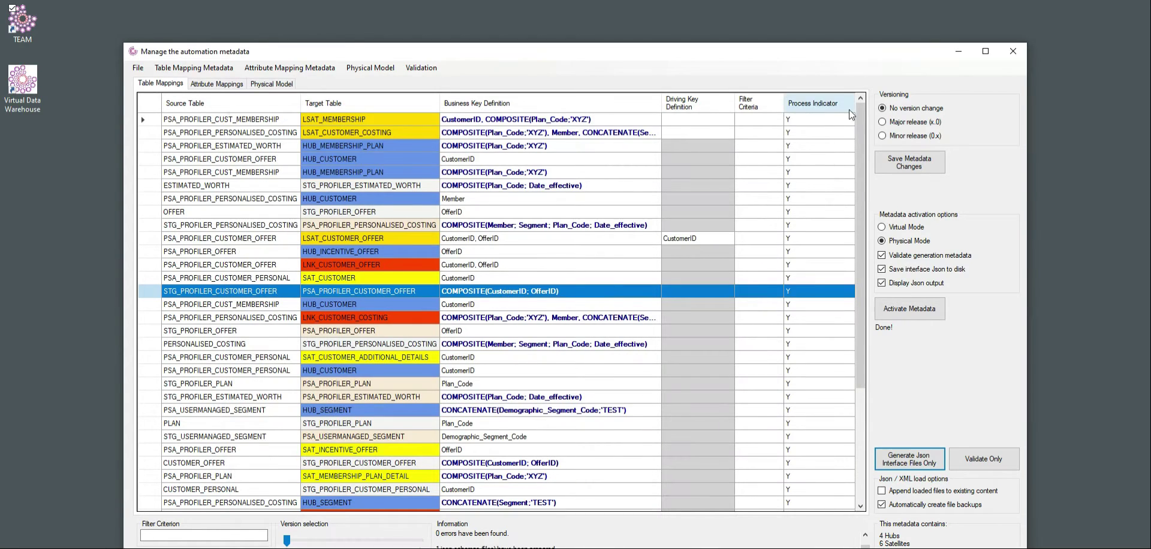
click(1020, 51)
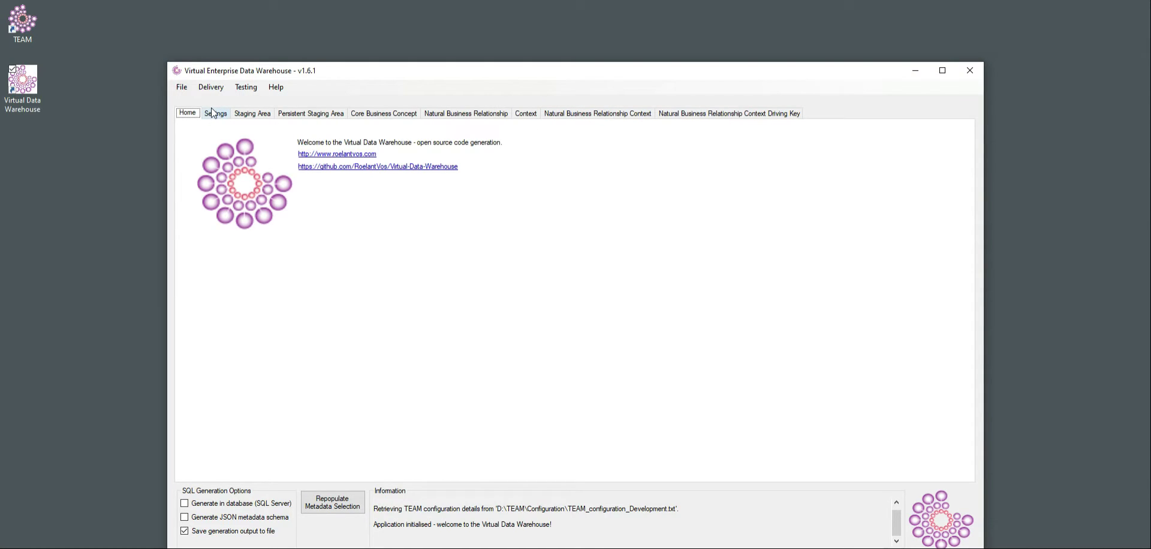
Generate all selected staging area views with the Staging Area 001 View Pattern, creating them directly in the SQL Server database
click(260, 117)
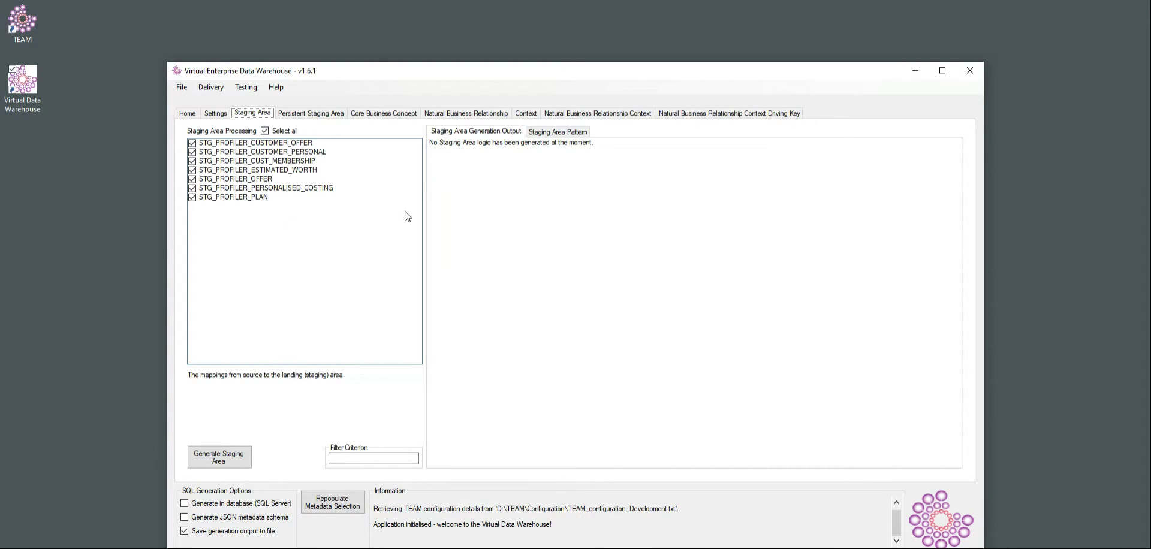
click(562, 133)
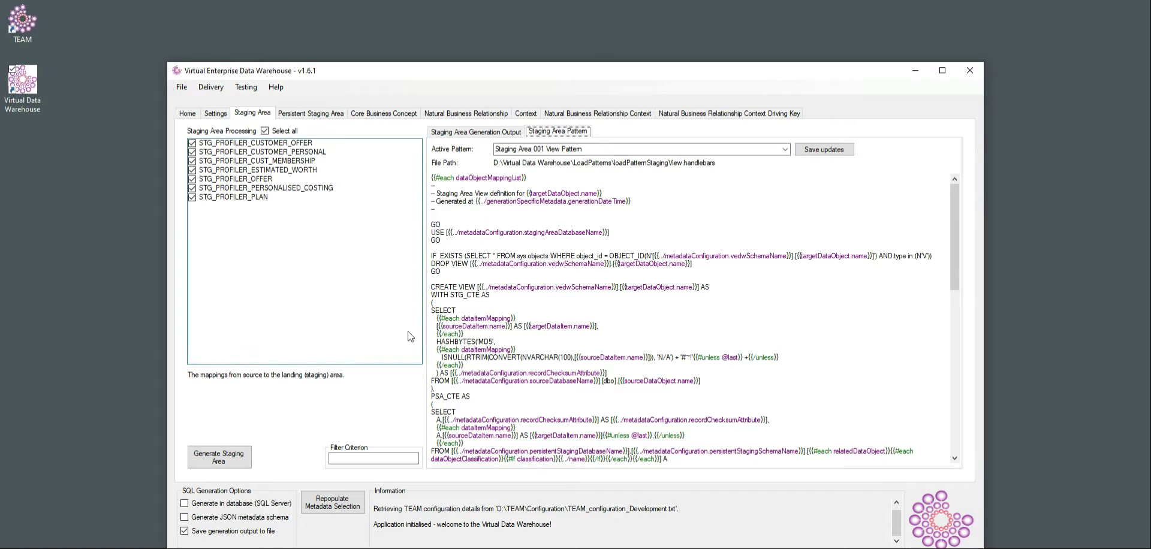
click(184, 503)
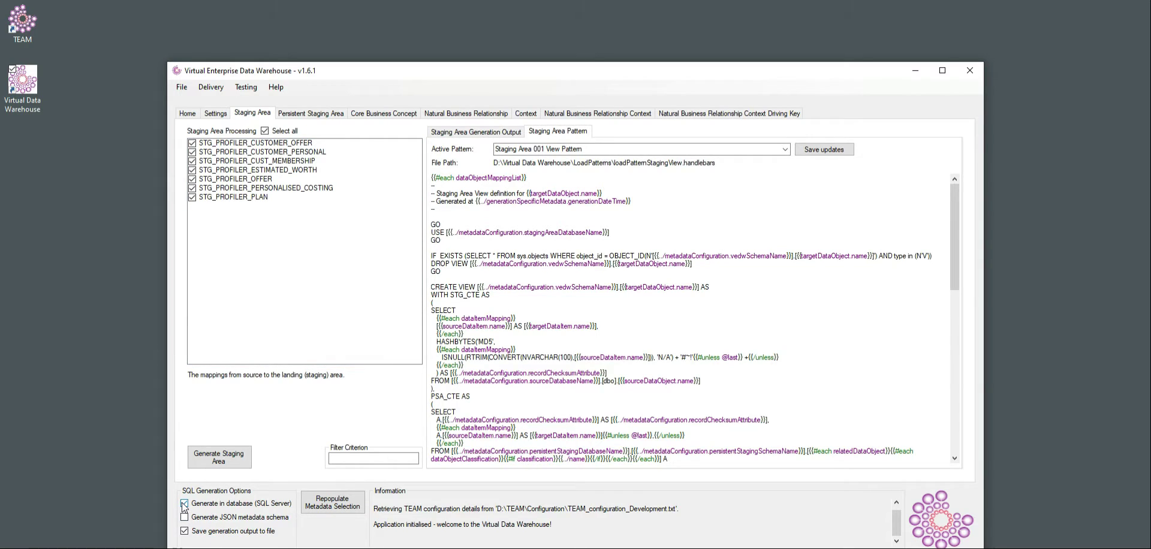
click(216, 458)
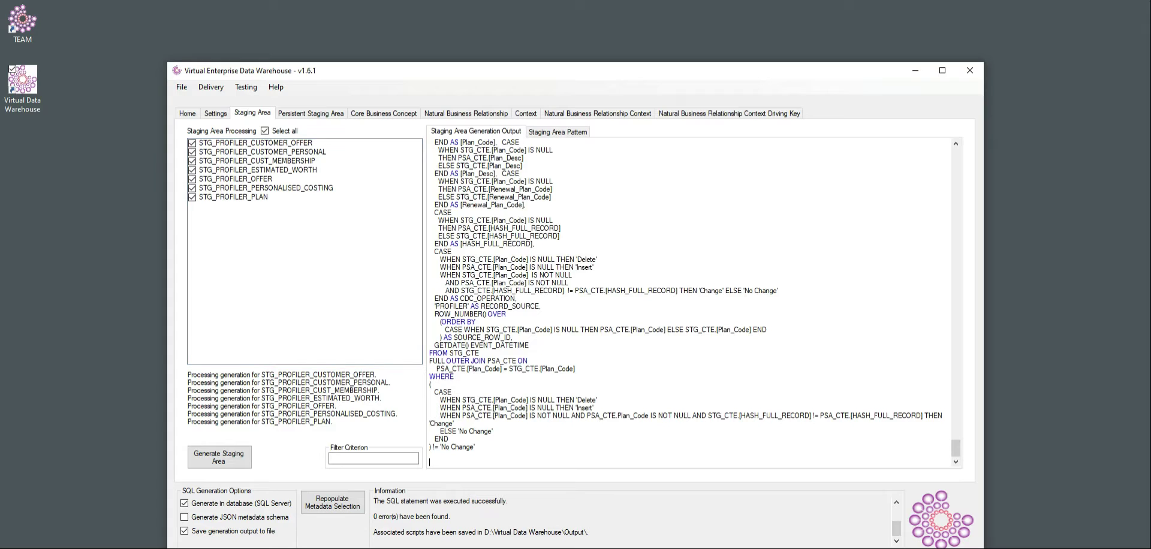
Switch to SQL Server Management Studio, collapse the 000_Source database and refresh the expanded views of the 100_Staging_Area database
key(alt+Tab)
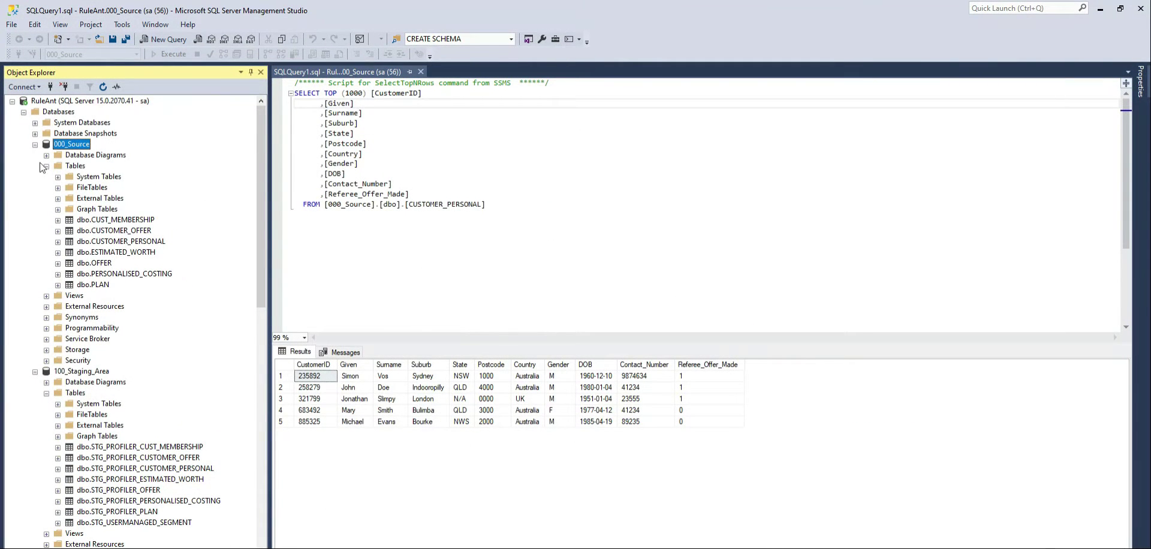
click(46, 166)
click(46, 177)
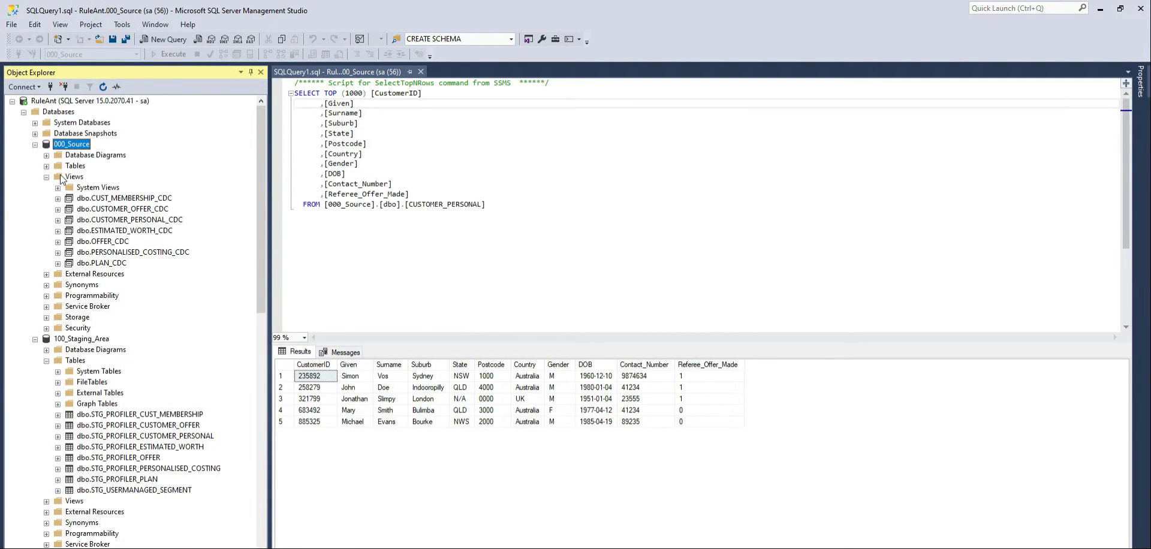
click(35, 145)
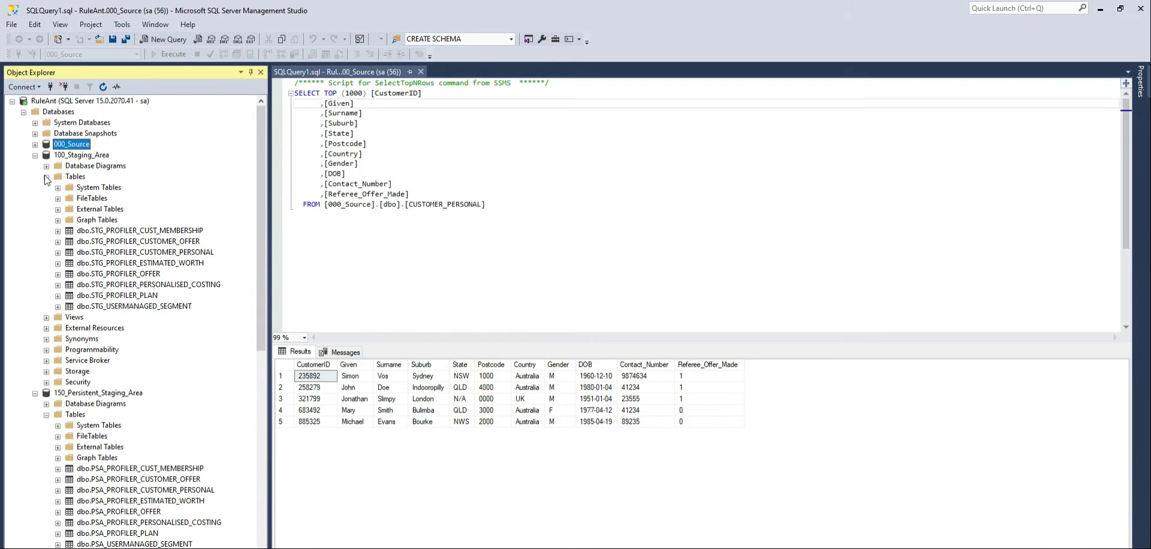
click(46, 177)
click(46, 188)
right_click(70, 187)
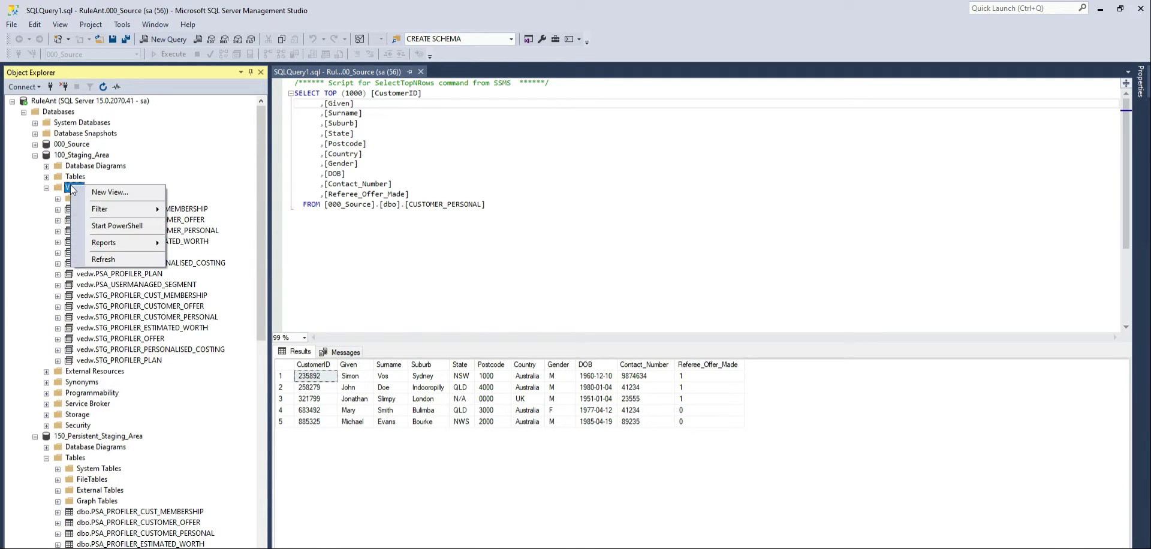
click(103, 259)
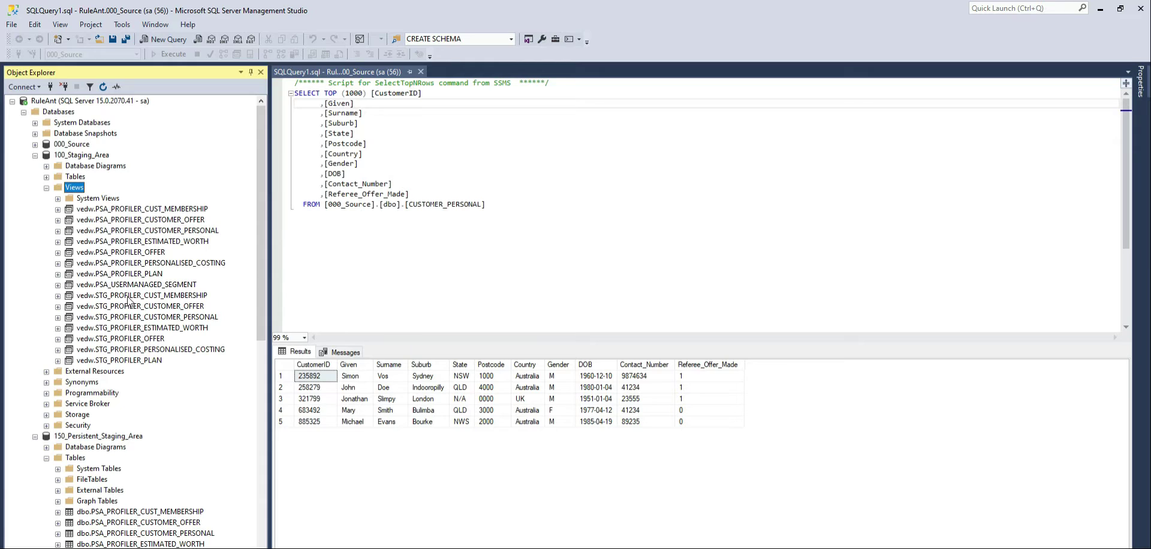
Query the top 1000 rows of the vedw.STG_PROFILER_CUSTOMER_PERSONAL view and of the persistent staging table dbo.PSA_PROFILER_CUSTOMER_PERSONAL
click(130, 317)
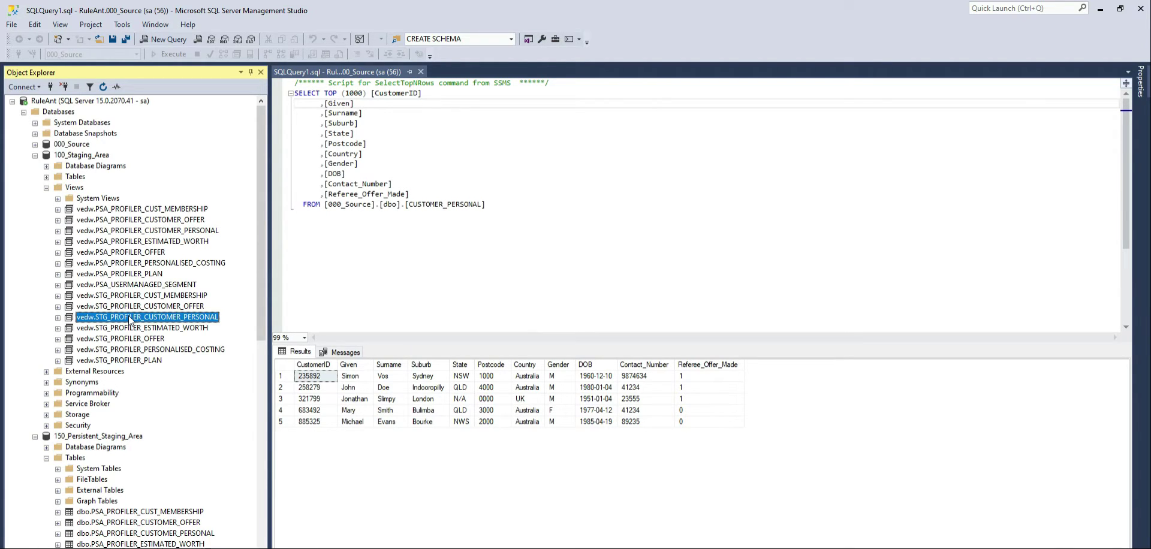
right_click(130, 317)
click(158, 349)
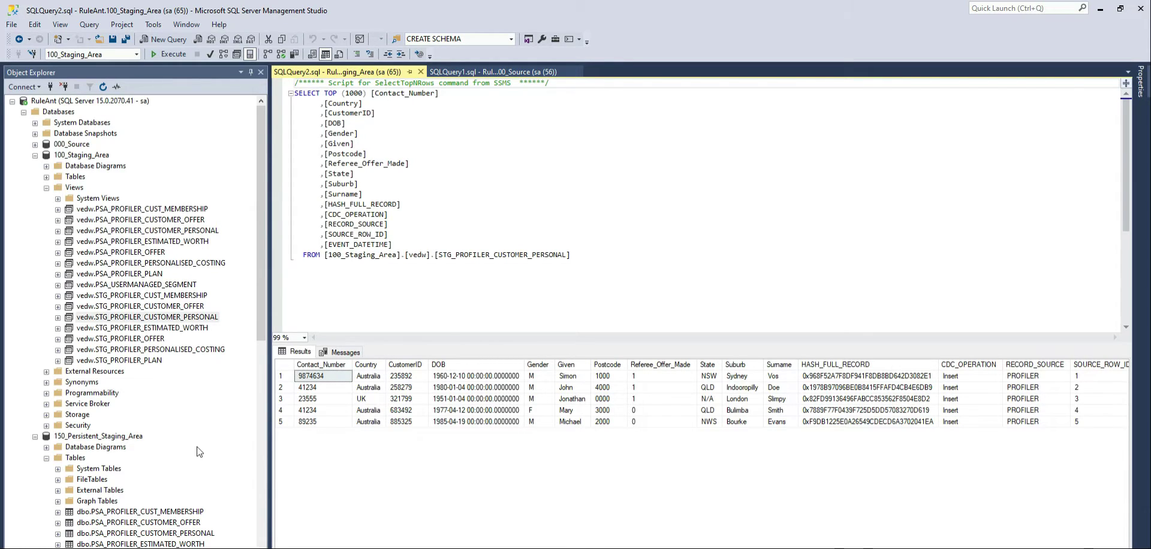
right_click(108, 533)
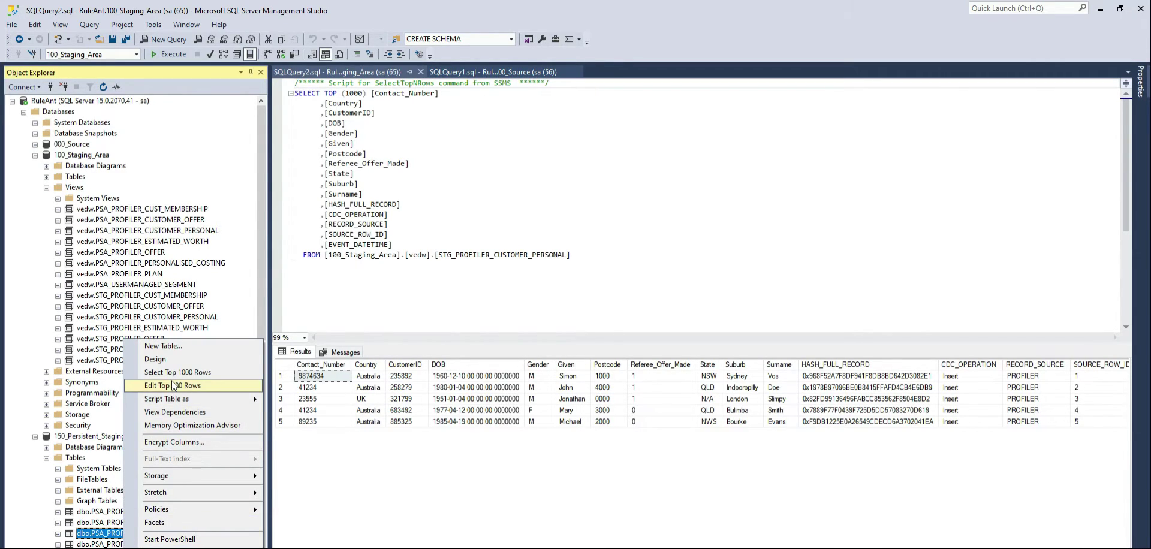
click(172, 373)
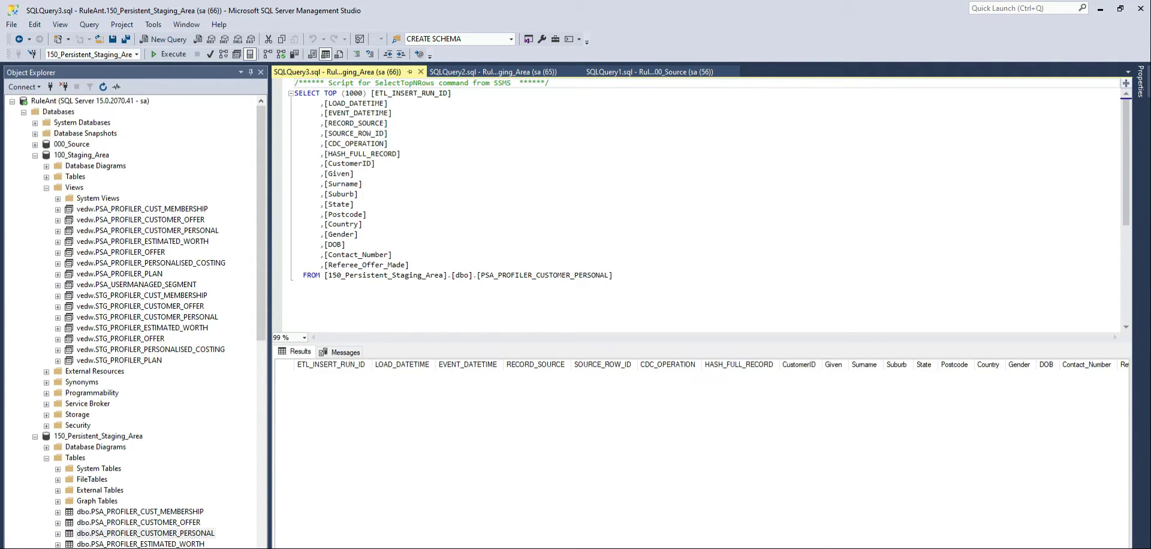
Return to Virtual Data Warehouse and generate all persistent staging area views with the Persistent Staging Area 001 View Pattern
click(882, 548)
click(1100, 9)
click(298, 113)
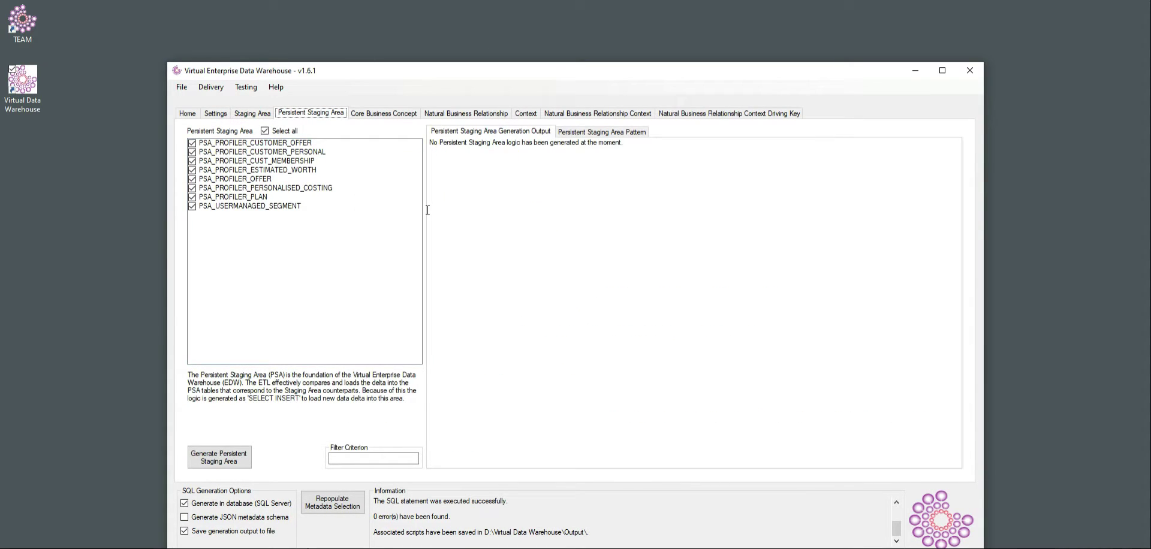
click(583, 132)
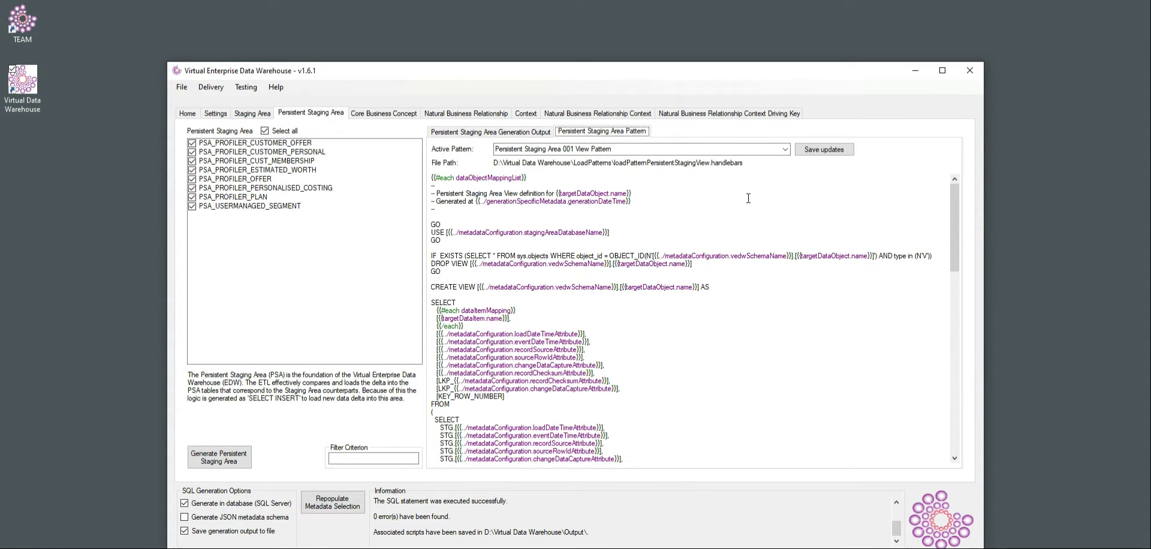
click(211, 460)
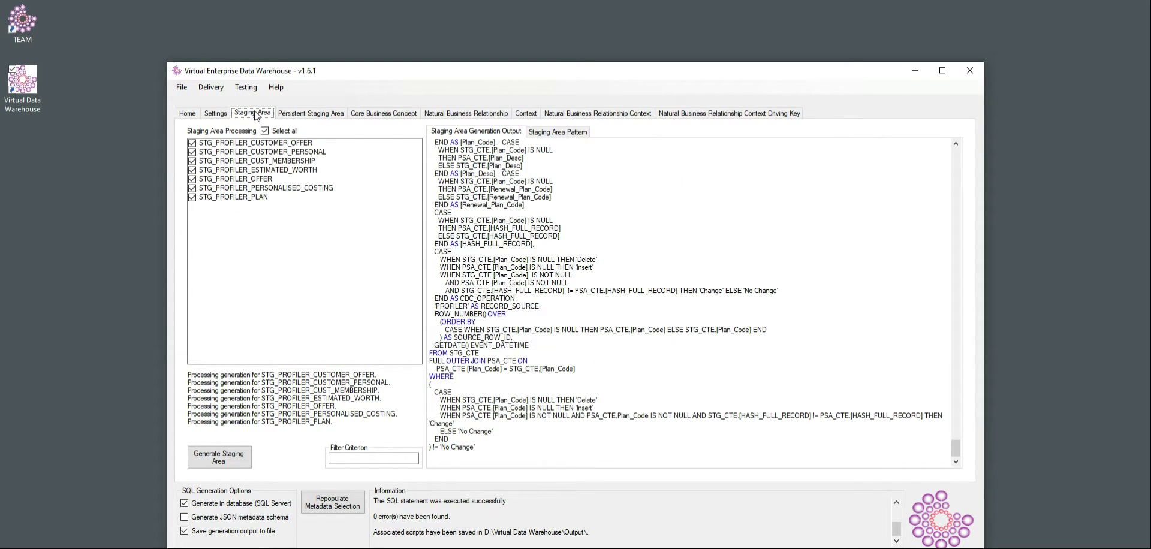
Set the active staging pattern to Staging Area 002 Insert Into Pattern and generate the staging area to load its tables
click(570, 133)
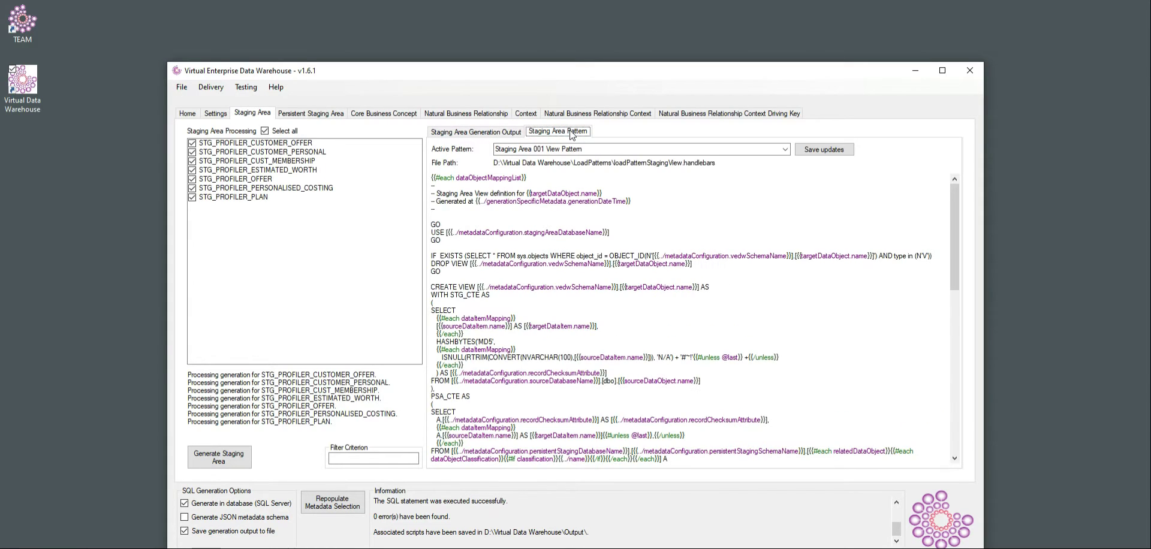
click(787, 149)
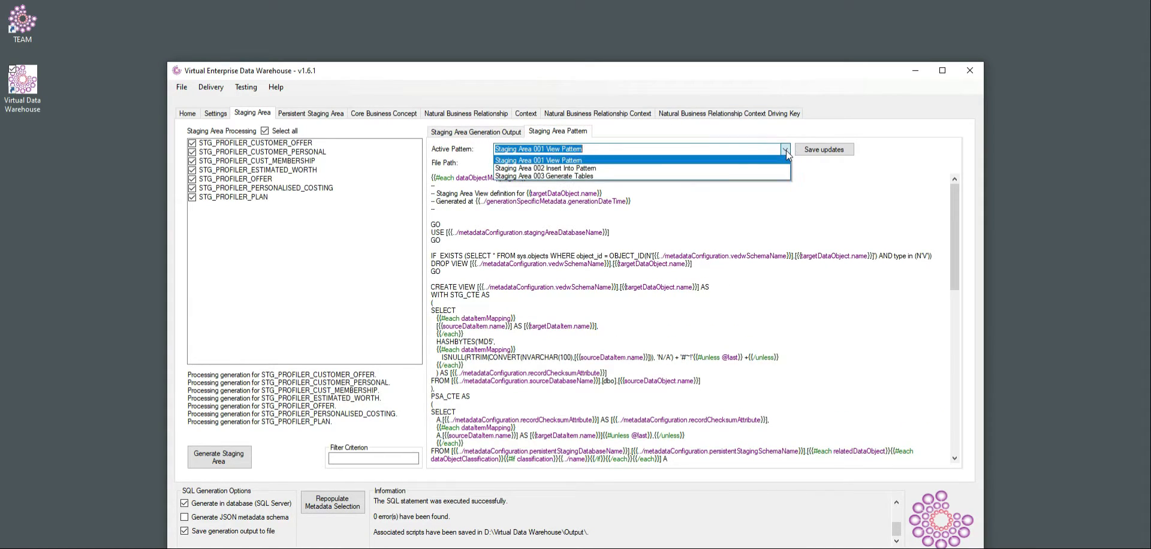
click(567, 170)
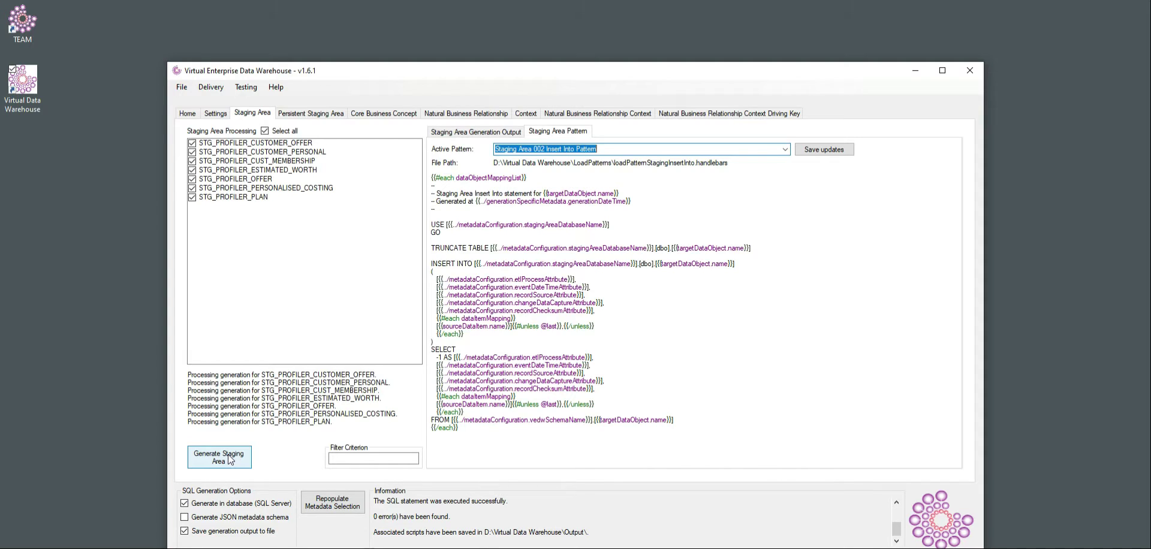
click(229, 460)
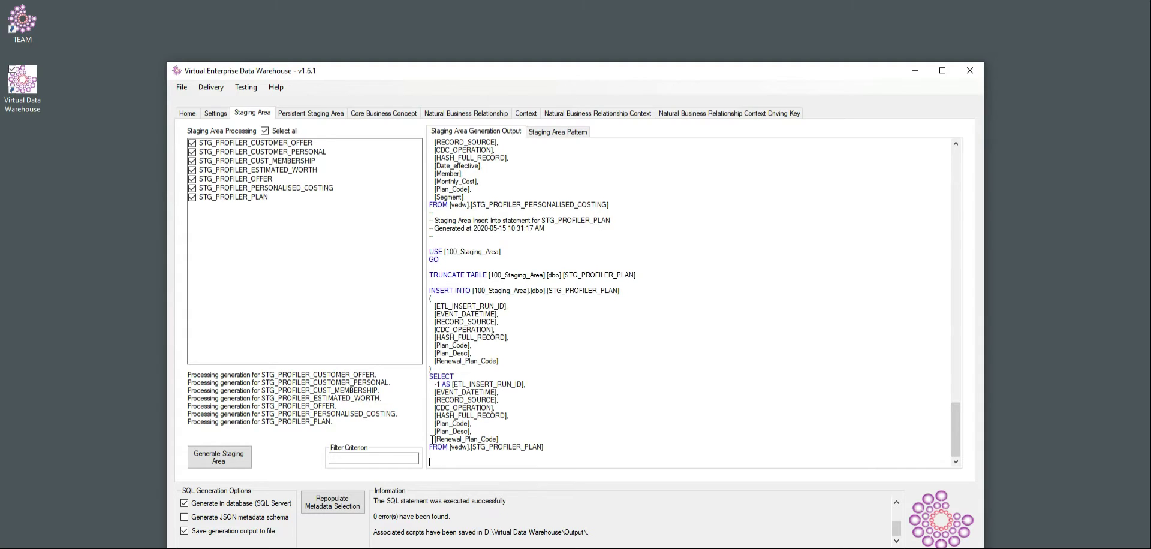
Switch to SQL Server Management Studio and query the top 1000 rows of the 100_Staging_Area table dbo.STG_PROFILER_CUSTOMER_PERSONAL
key(alt+Tab)
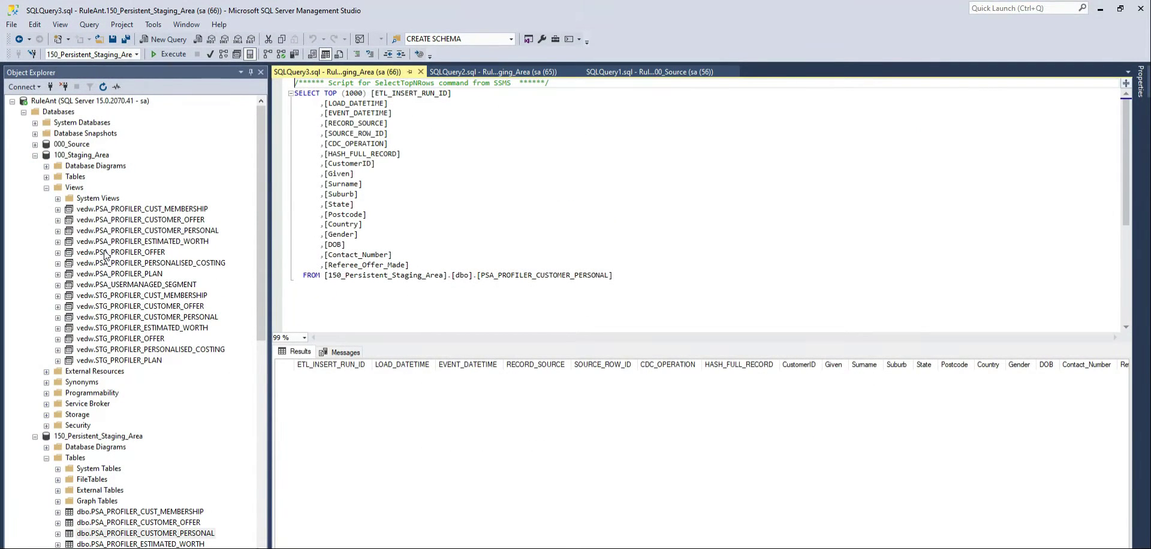
click(46, 178)
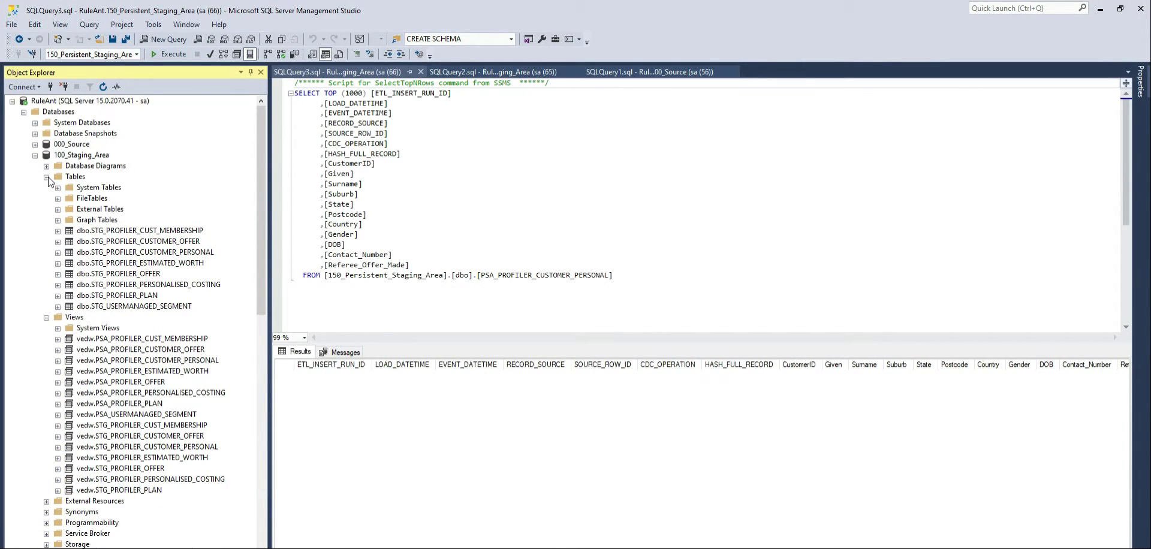
click(128, 252)
right_click(128, 252)
click(167, 283)
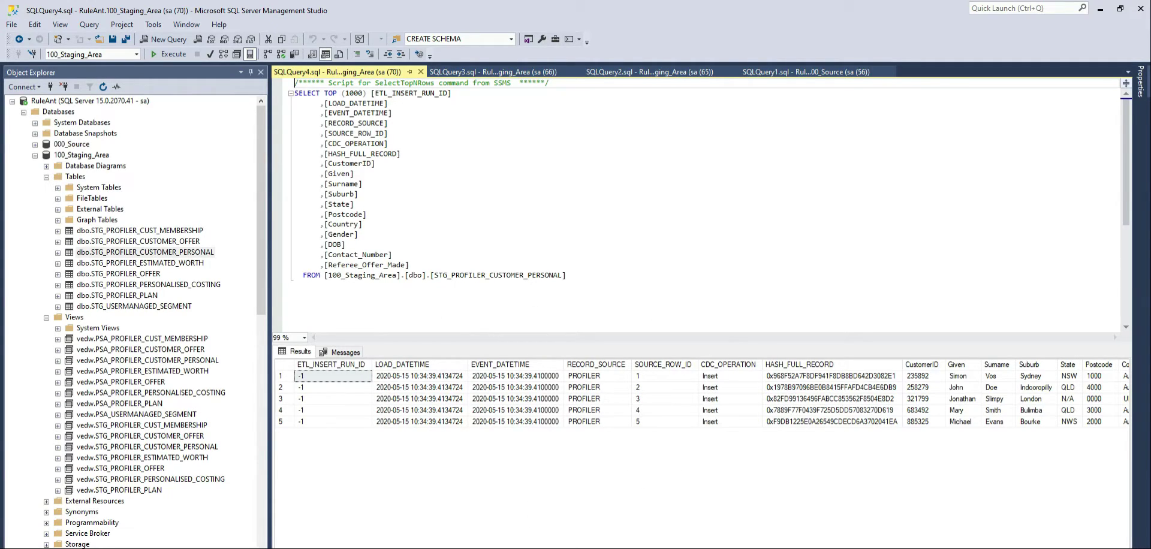
Return to Virtual Data Warehouse and generate the persistent staging area with the Persistent Staging Area 002 Insert Into Pattern
click(125, 548)
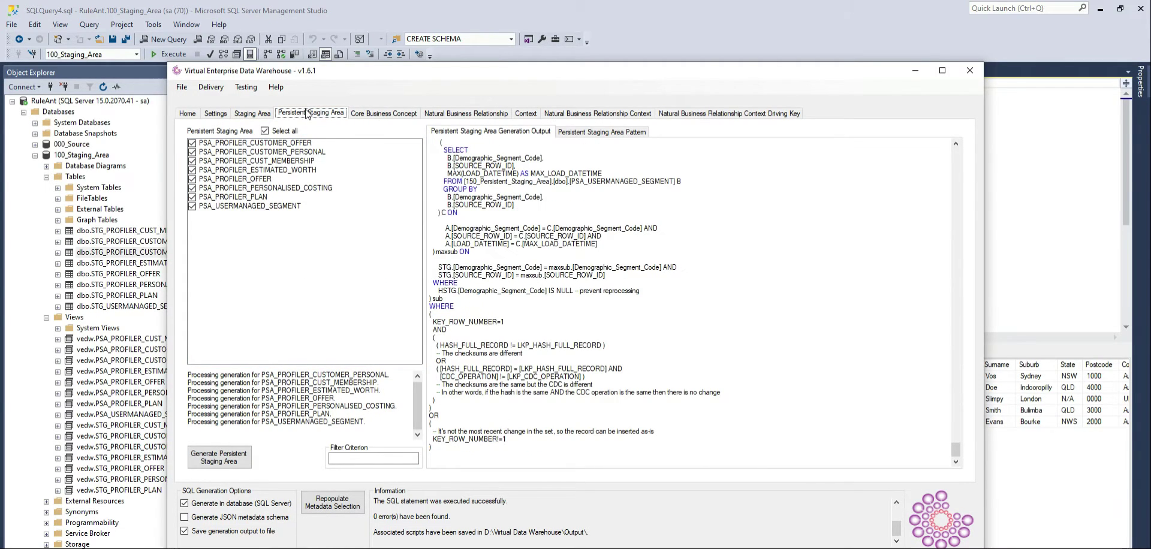
click(599, 132)
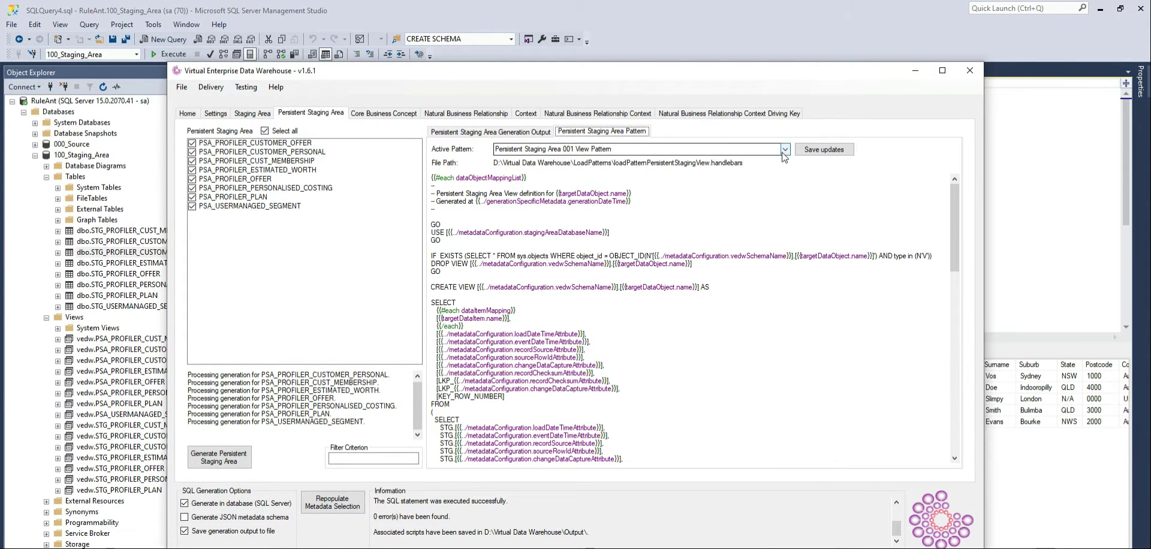
click(784, 151)
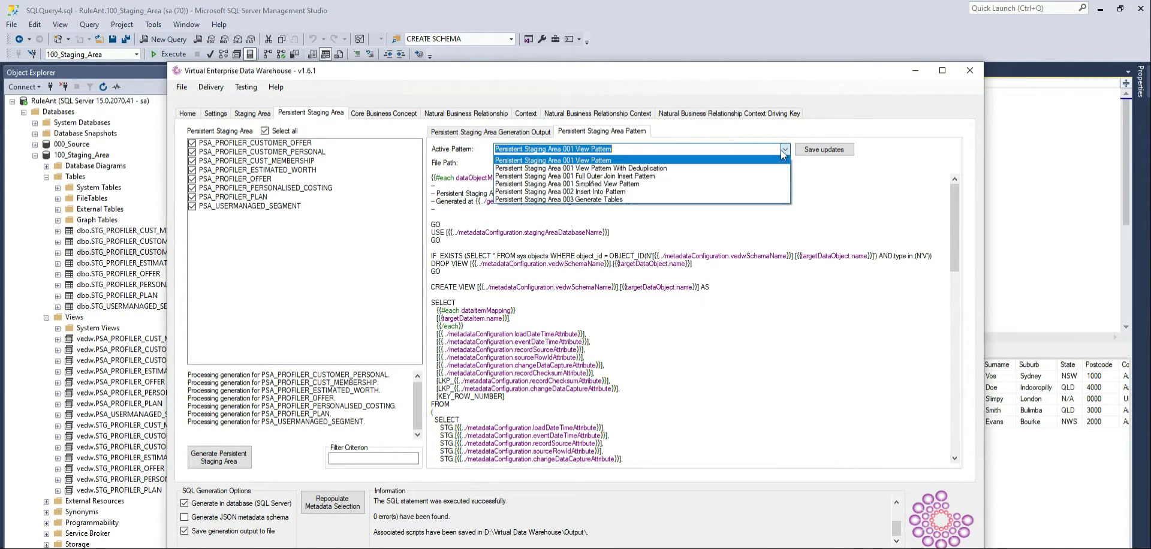
click(585, 193)
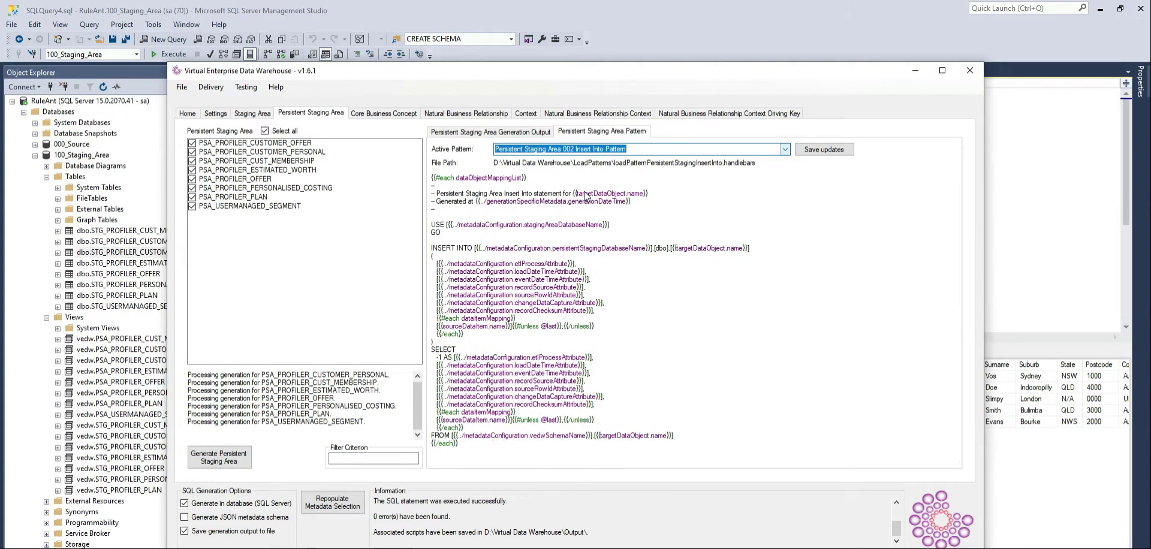
click(220, 466)
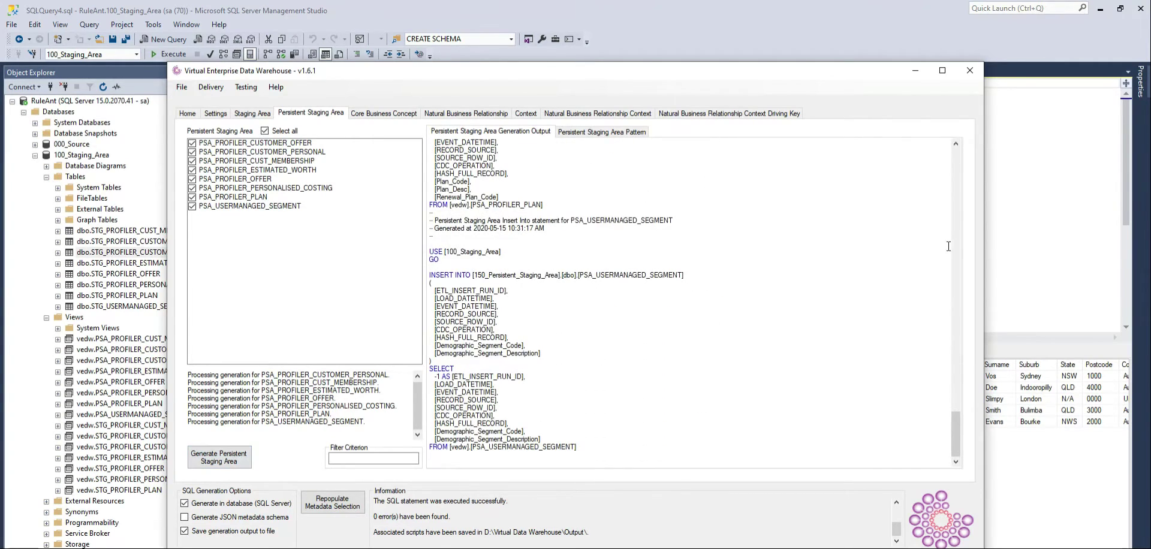
In SQL Server Management Studio, query the top 1000 rows of table dbo.PSA_PROFILER_CUSTOMER_PERSONAL and of view vedw.STG_PROFILER_CUSTOMER_PERSONAL
key(alt+Tab)
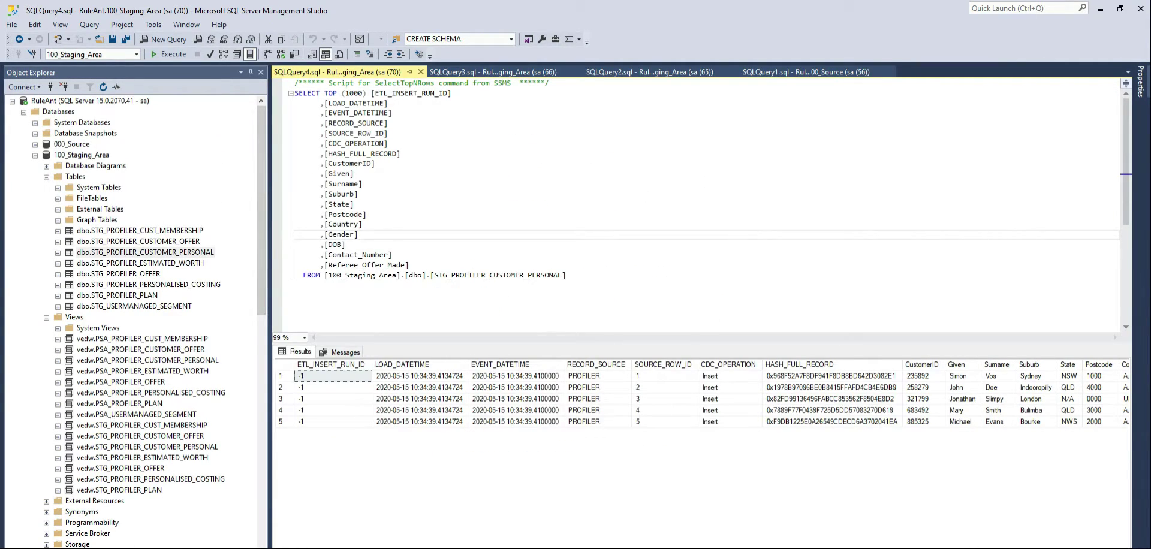
right_click(137, 501)
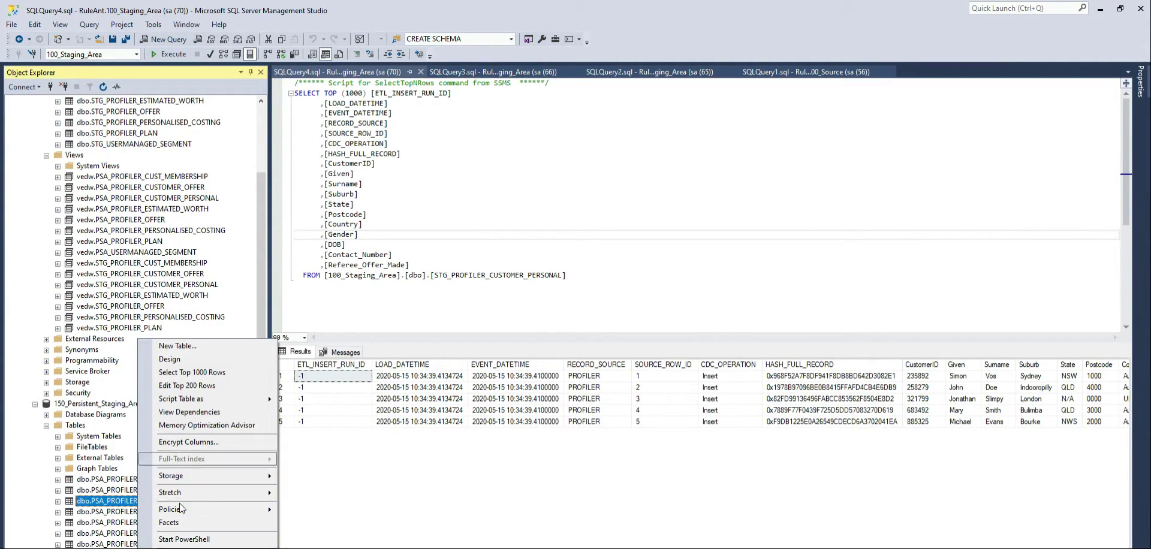
click(196, 373)
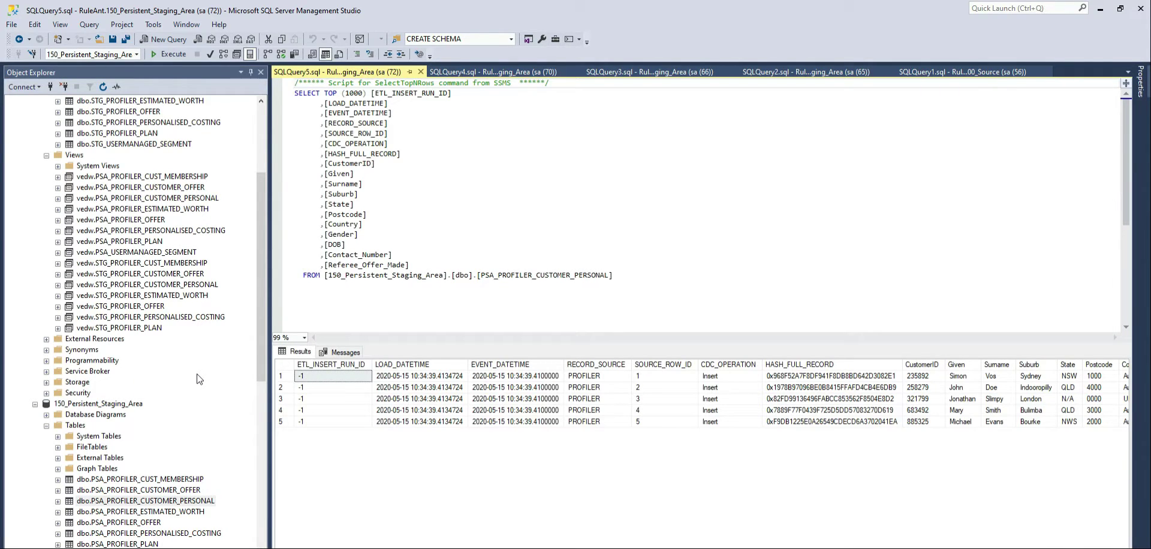
click(159, 285)
right_click(158, 285)
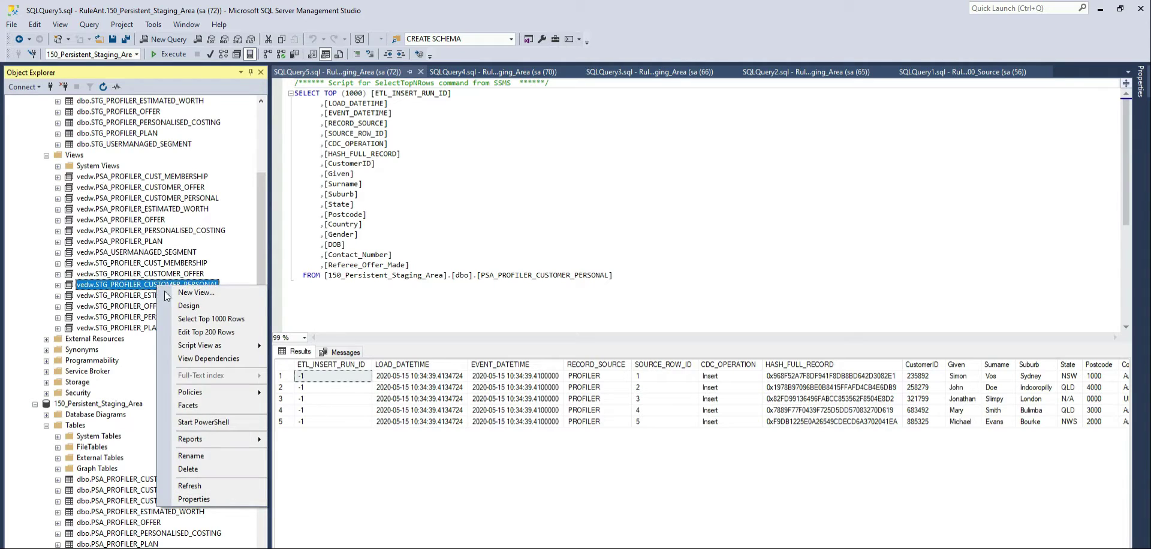
click(193, 320)
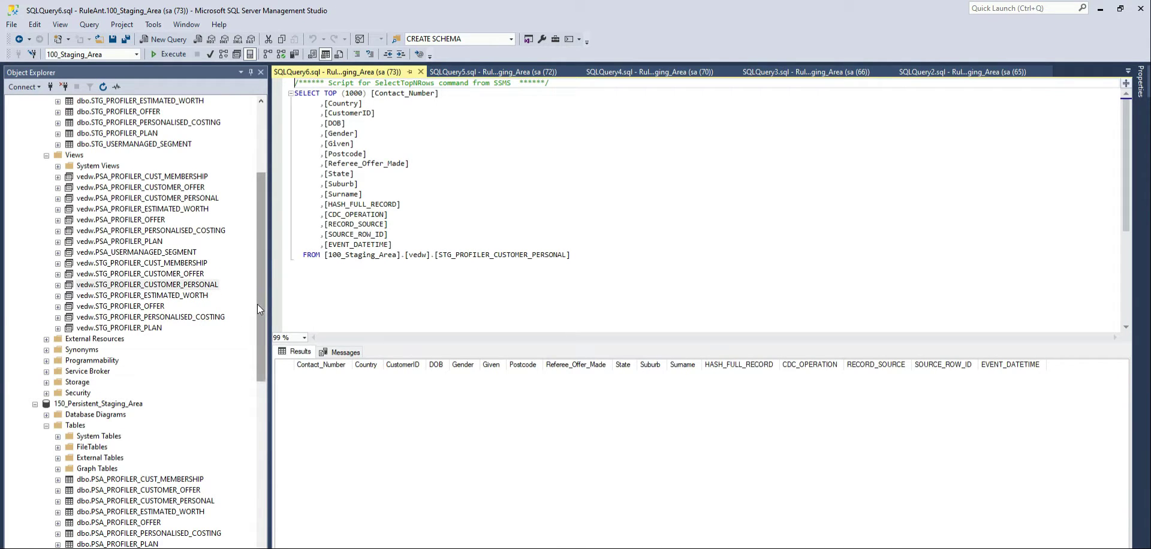
Open the 000_Source table dbo.CUSTOMER_PERSONAL for row editing and delete its last customer row
drag(258, 304, 258, 238)
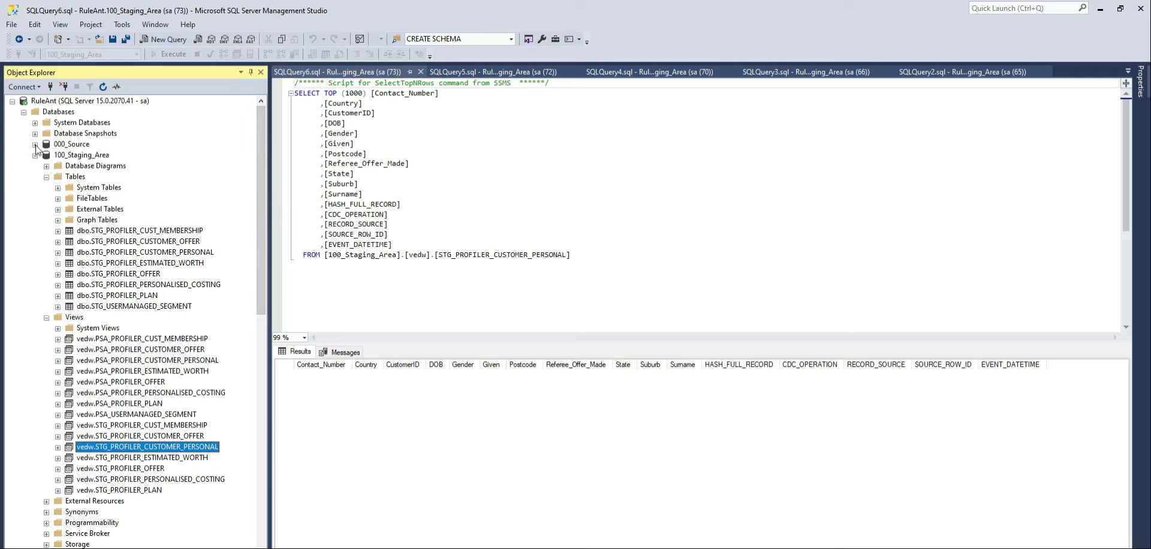
click(34, 144)
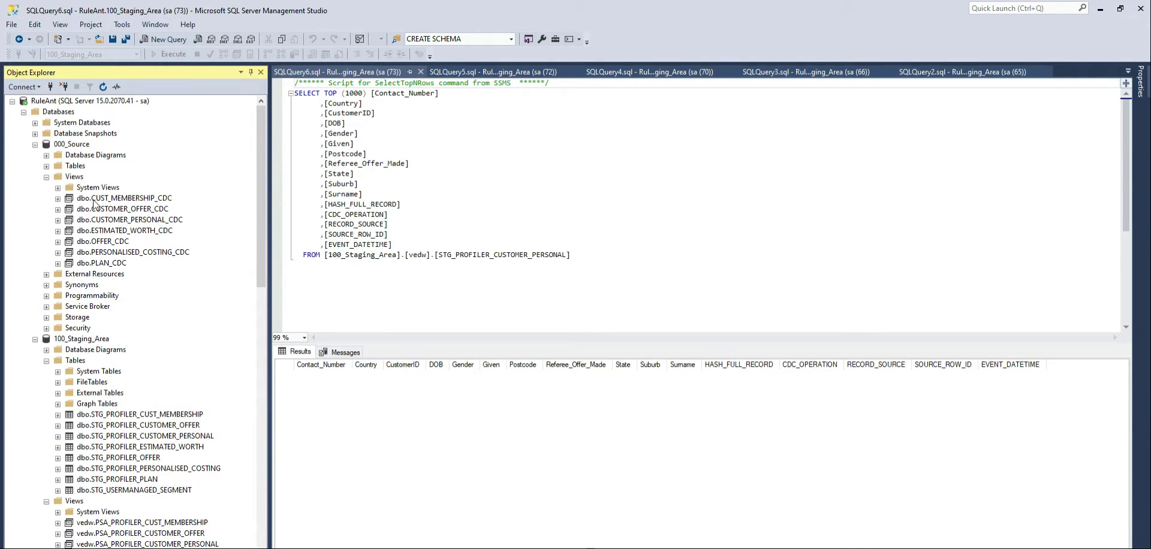
click(46, 166)
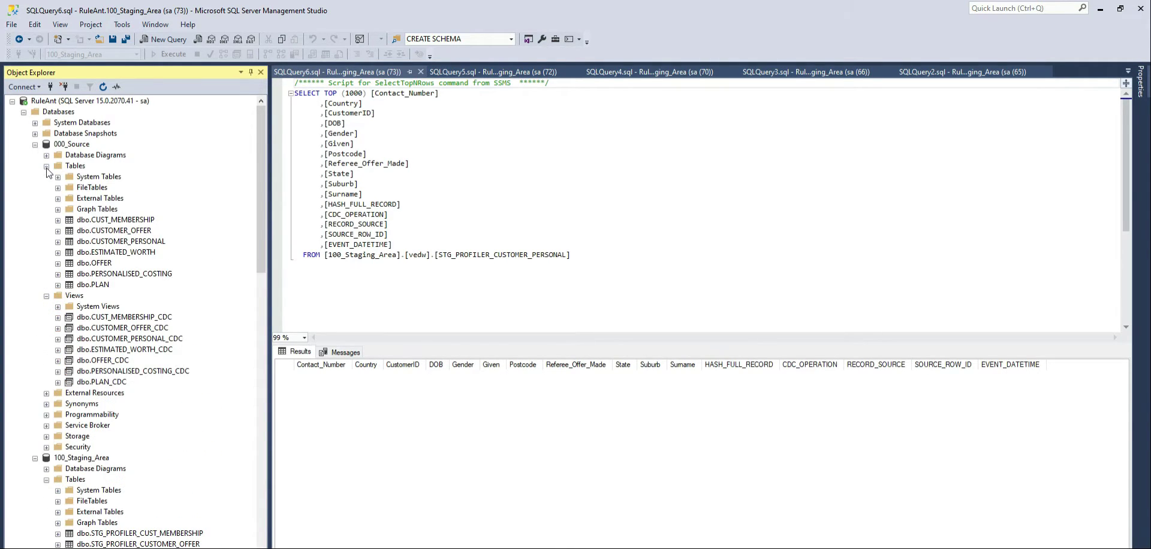
right_click(114, 231)
right_click(95, 242)
click(137, 287)
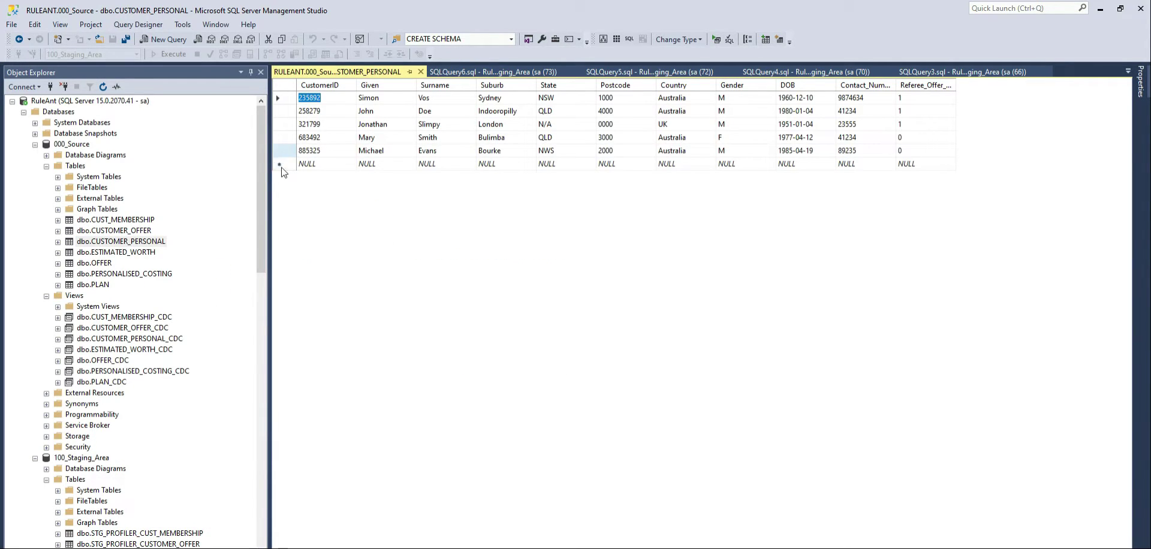
click(279, 151)
key(Delete)
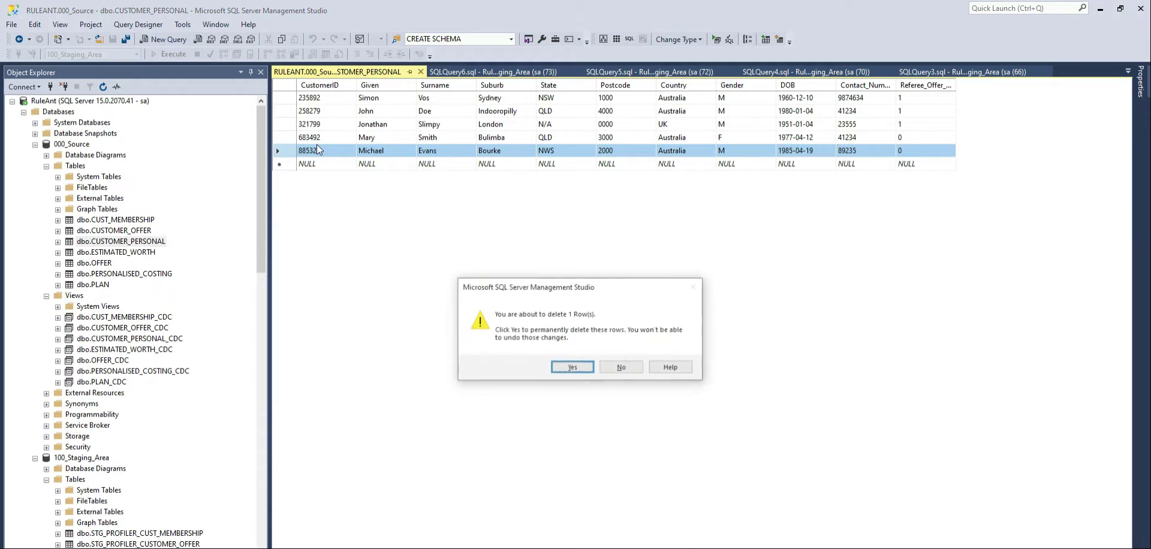
click(551, 366)
Replace the given name in the first customer row, close the table and rerun the vedw.STG_PROFILER_CUSTOMER_PERSONAL query
click(384, 104)
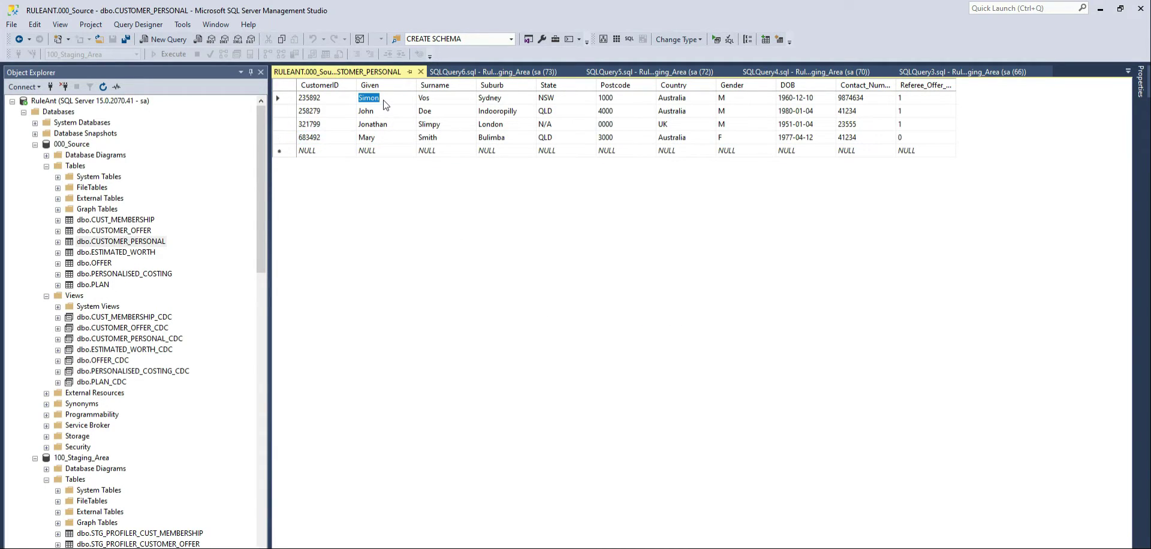
text(Roelant)
key(Return)
click(420, 71)
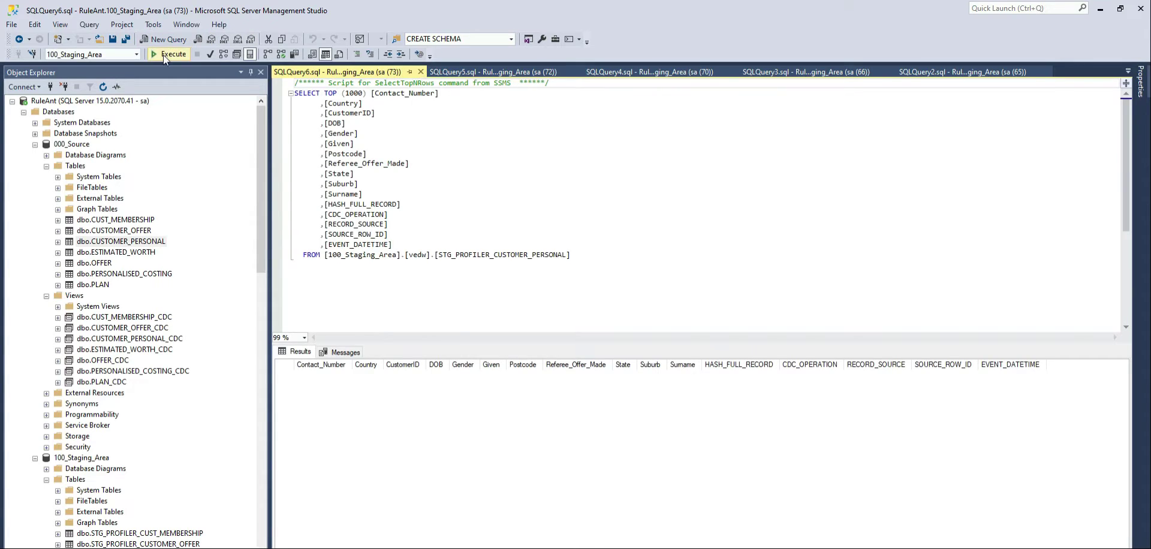
click(164, 55)
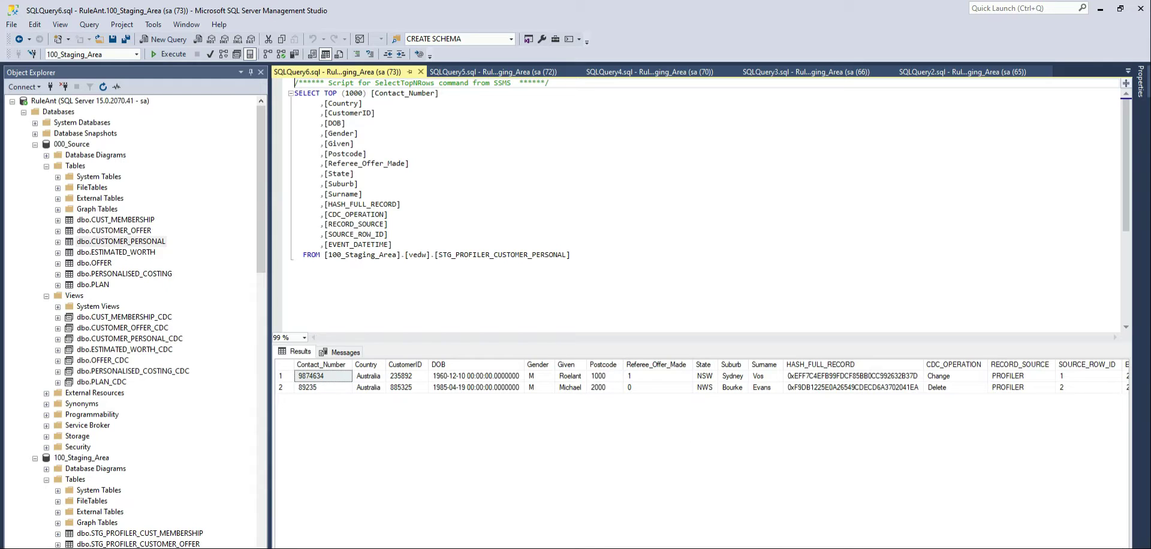
Switch to Virtual Data Warehouse and generate the staging area and the persistent staging area again for all selected tables
key(alt+Tab)
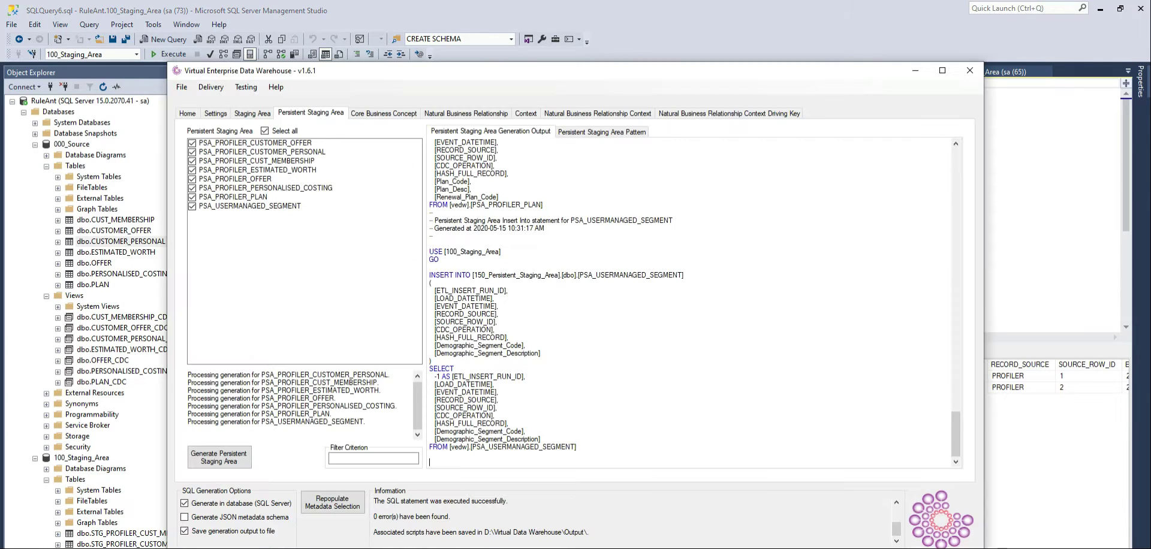
click(264, 115)
click(281, 115)
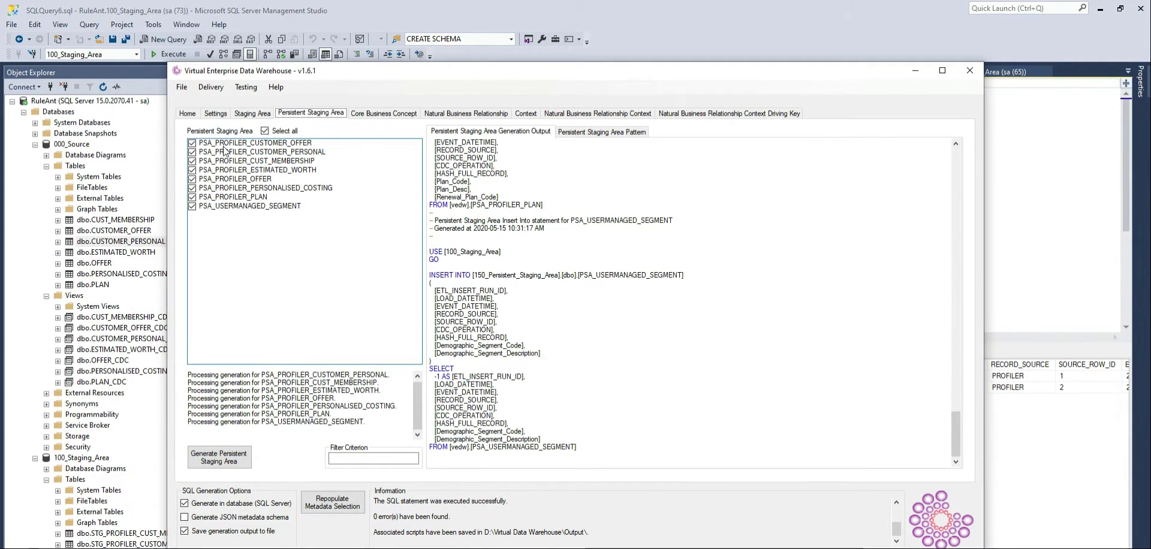
click(242, 118)
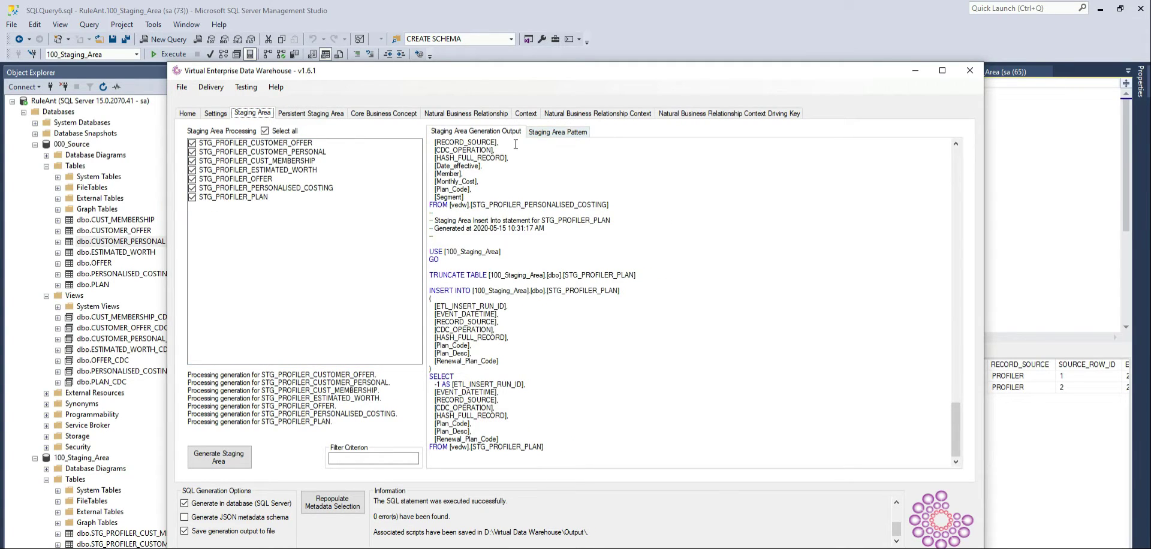
click(227, 457)
click(314, 112)
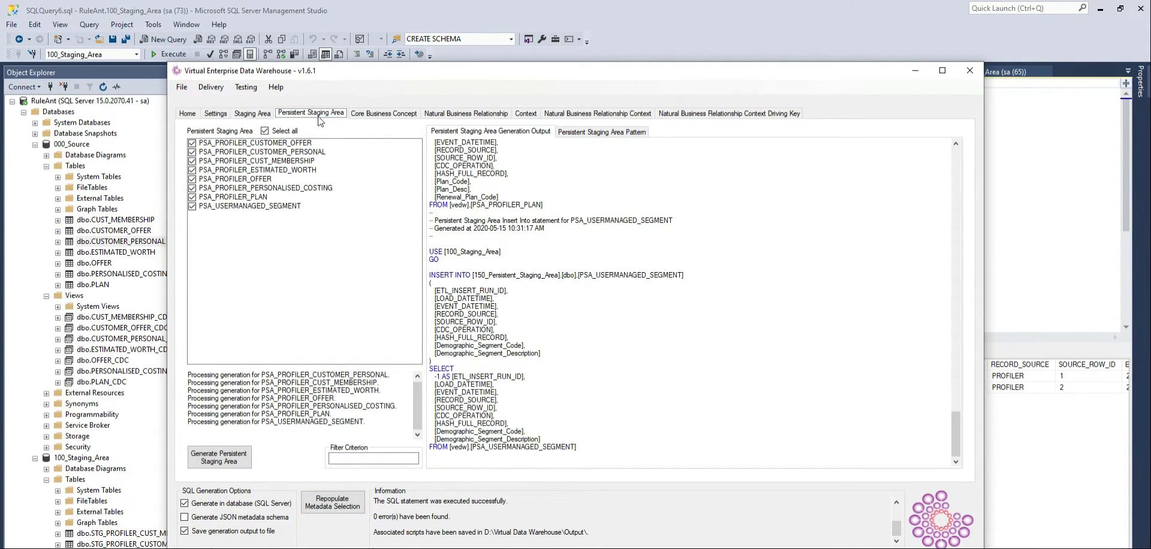
click(208, 465)
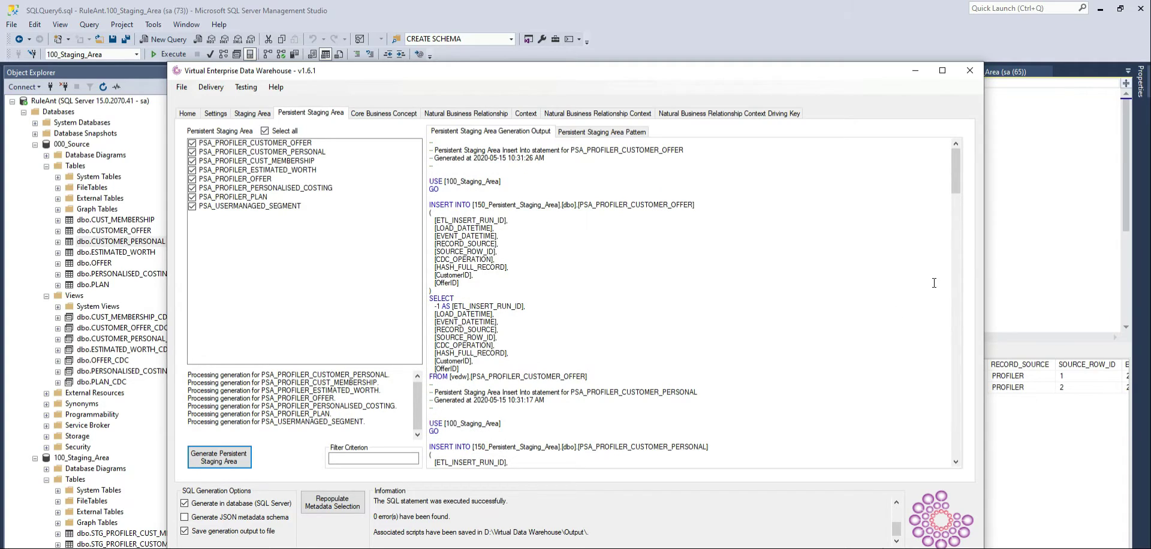
Return to SQL Server Management Studio and query the top 1000 rows of the 150_Persistent_Staging_Area table dbo.PSA_PROFILER_CUSTOMER_PERSONAL
click(1047, 228)
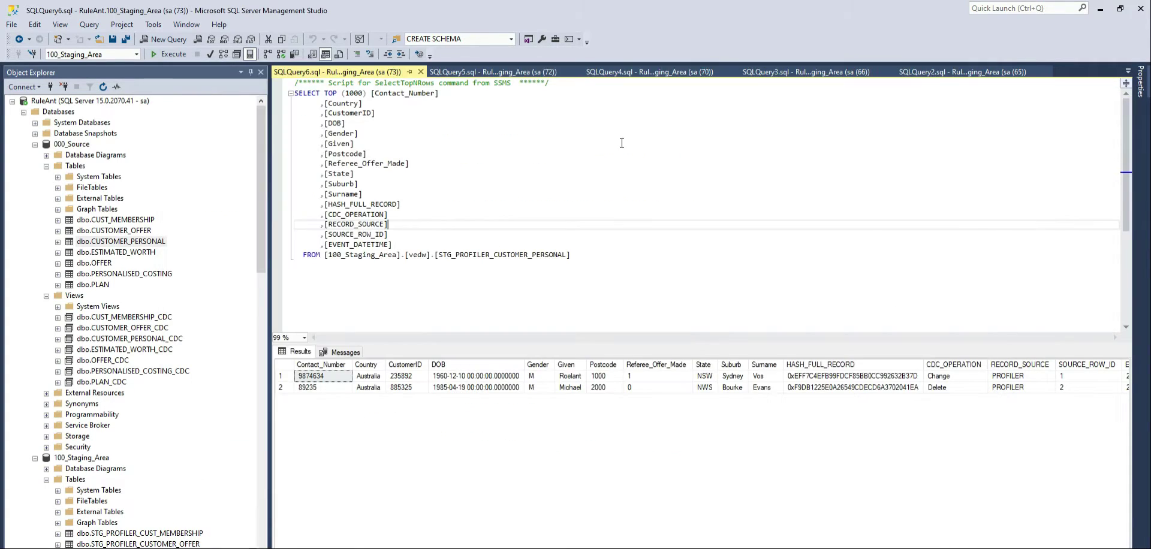
scroll(138, 375, down, 13)
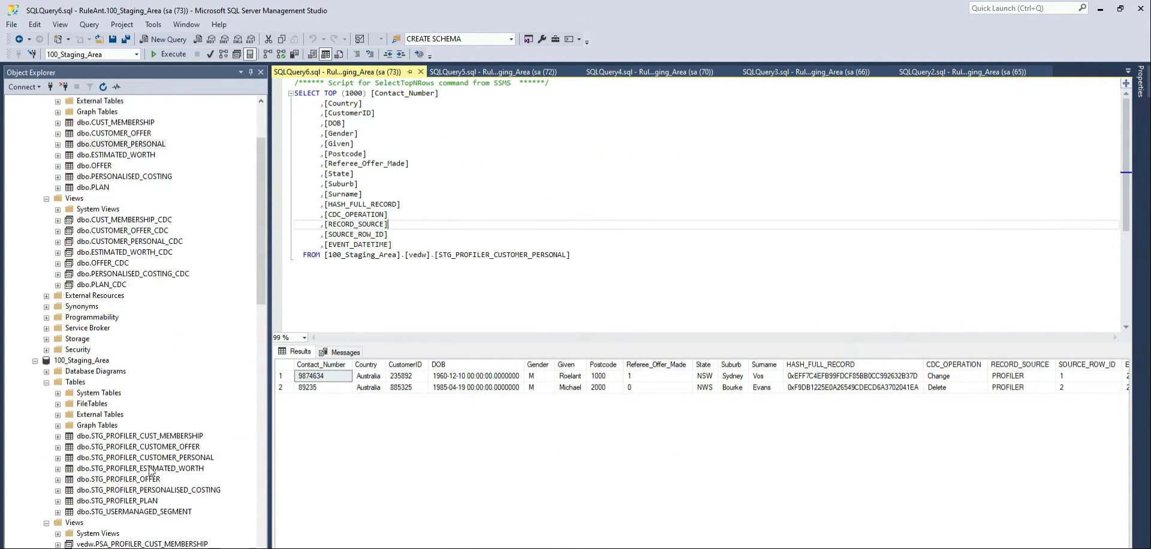
right_click(131, 542)
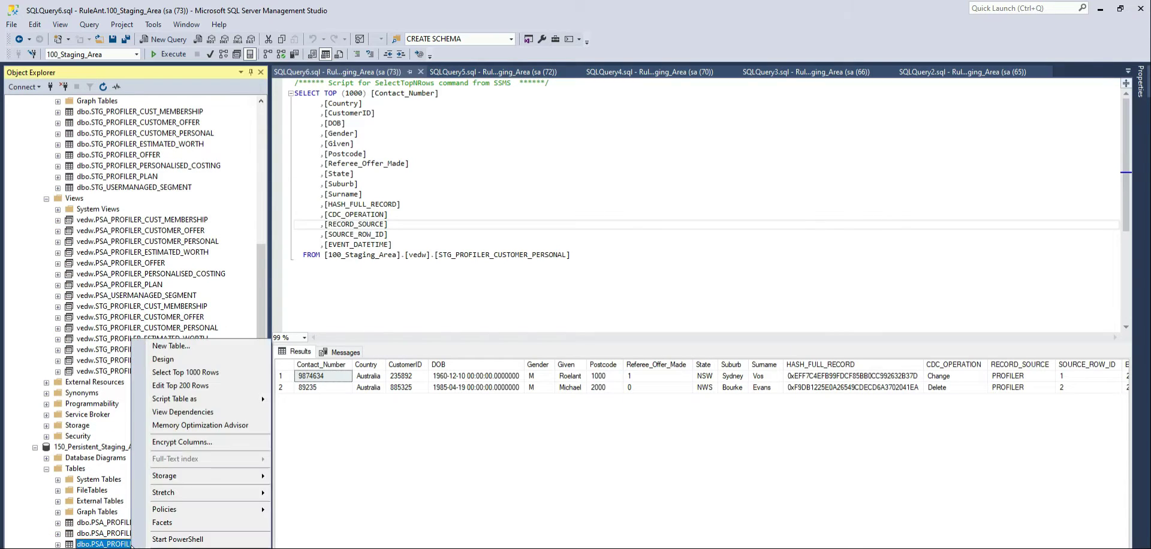
click(162, 377)
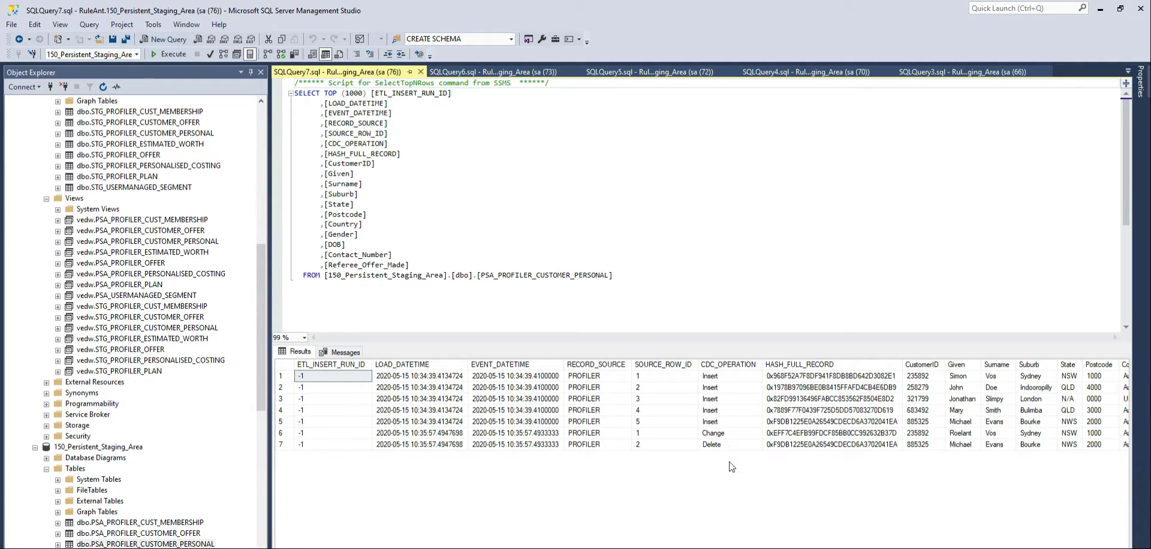
Close all open query documents and collapse the 000_Source, 100_Staging_Area and 150_Persistent_Staging_Area databases
right_click(381, 76)
click(422, 109)
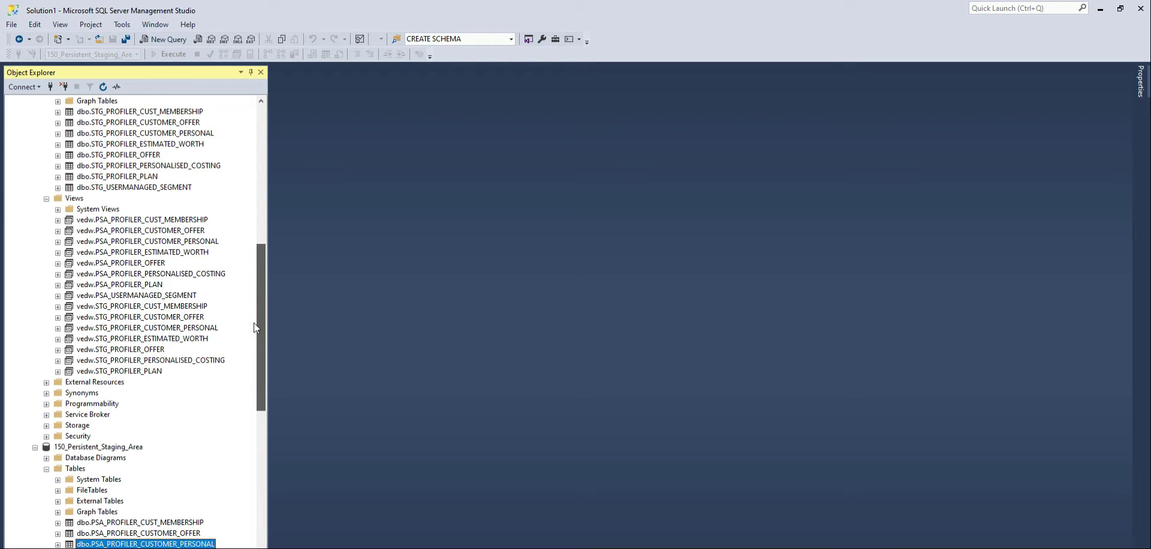
scroll(254, 323, up, 13)
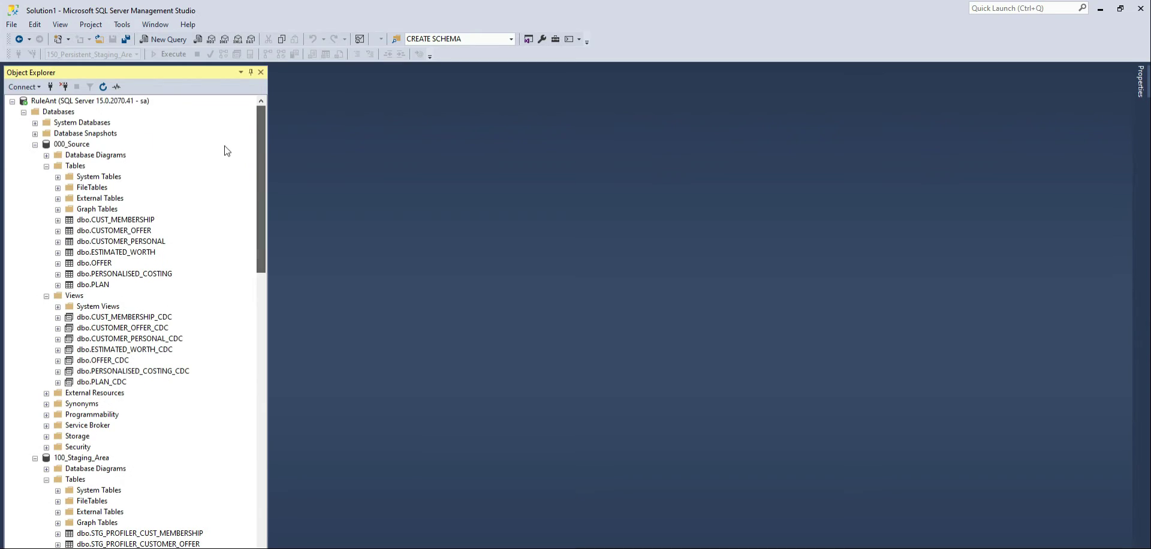
click(35, 144)
click(34, 154)
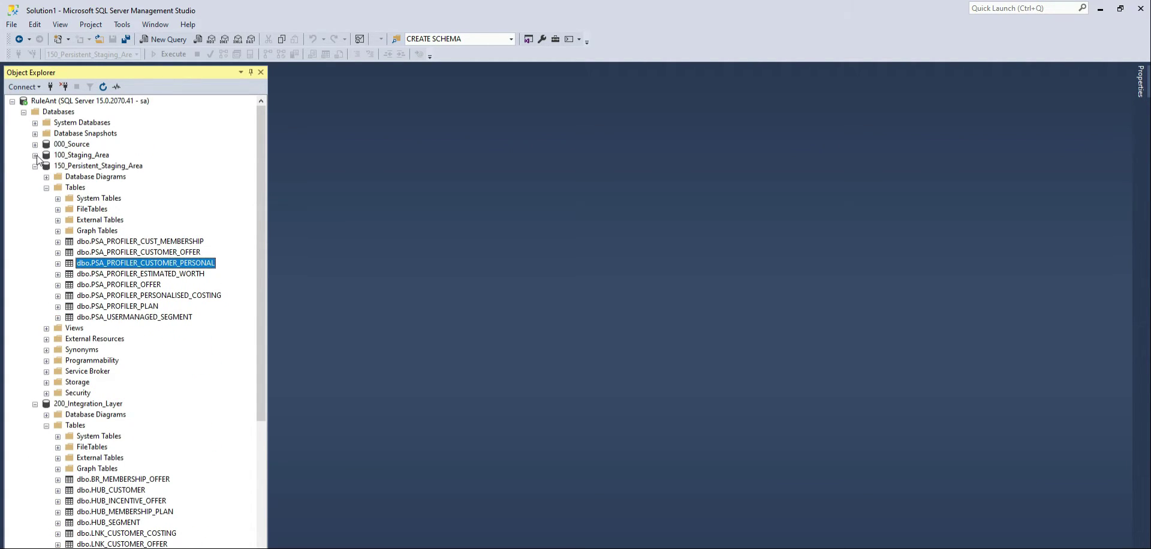
click(35, 165)
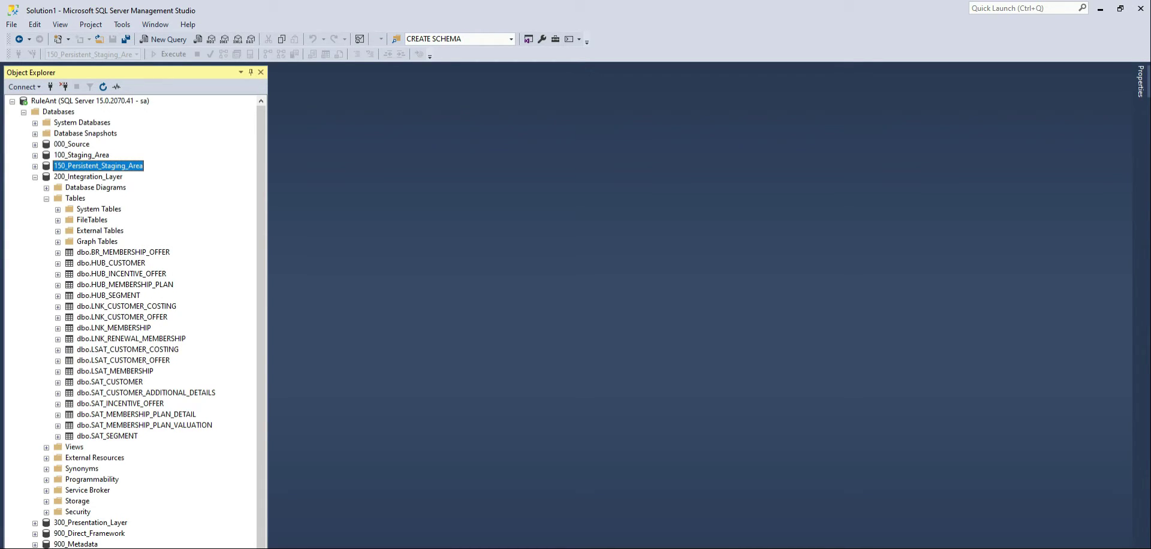
In Virtual Data Warehouse, generate the core business concepts with Data Vault Hub 001 View Pattern and generate the natural business relationships
key(alt+Tab)
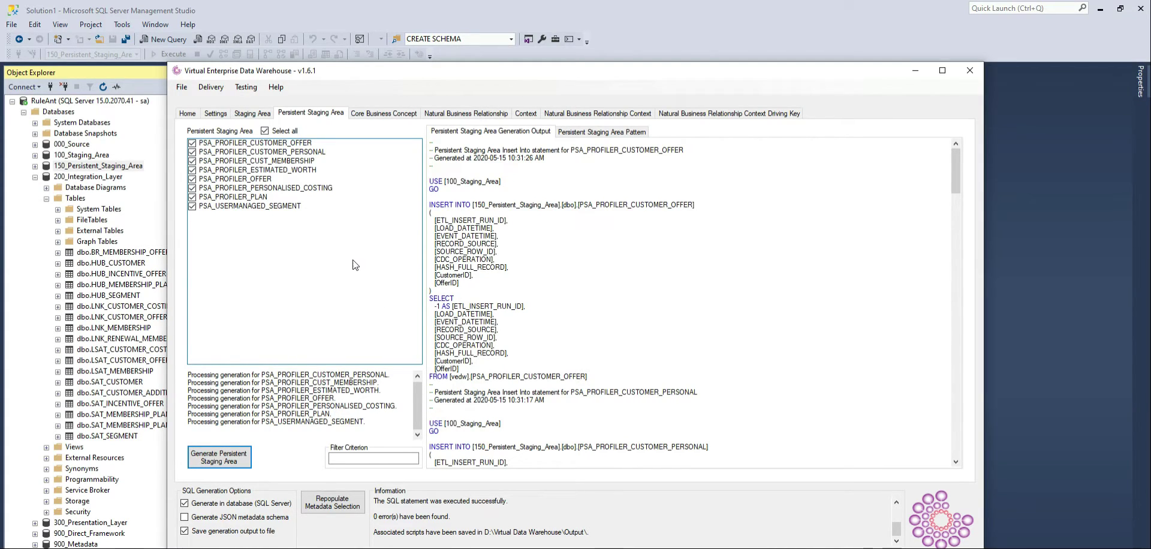
click(378, 115)
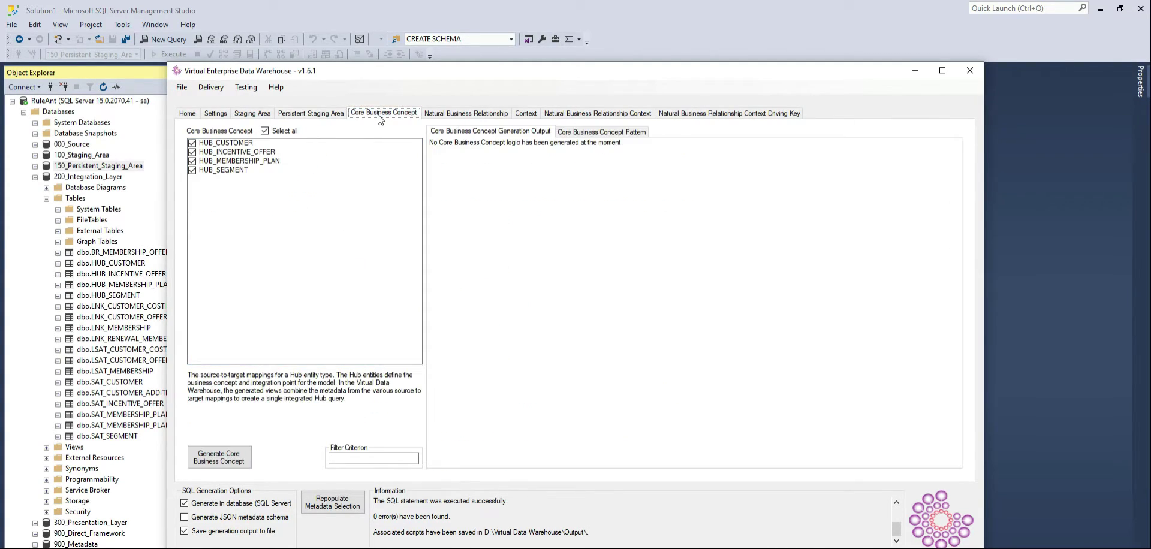
click(576, 132)
click(218, 457)
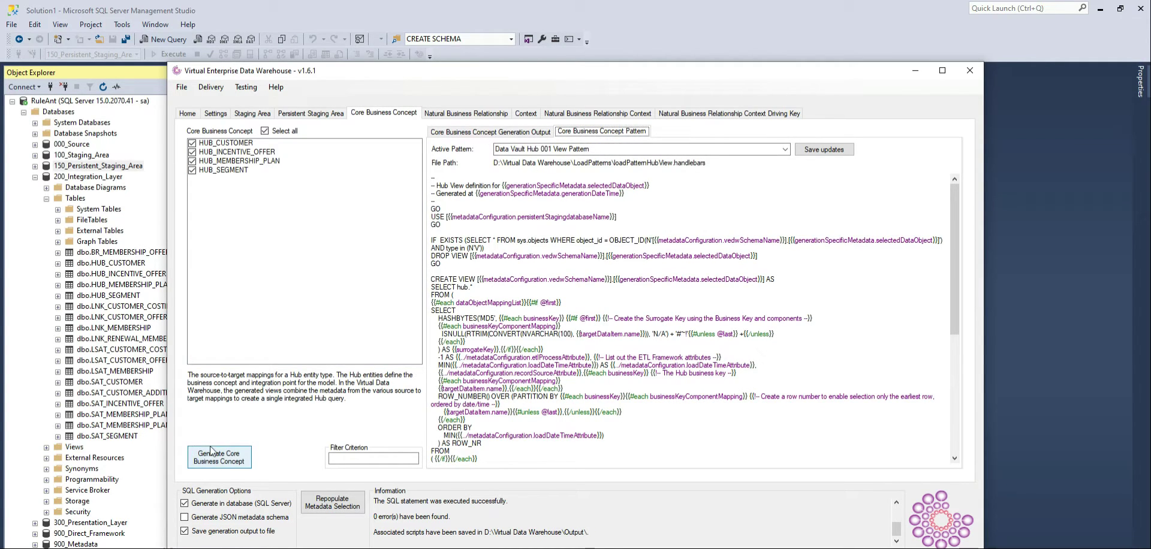
click(477, 114)
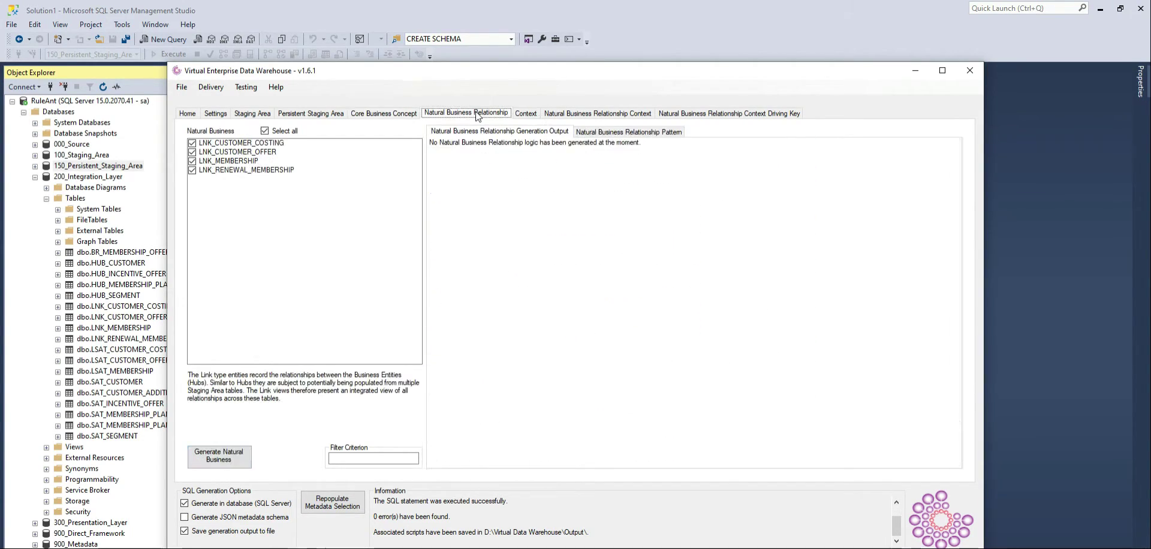
click(230, 457)
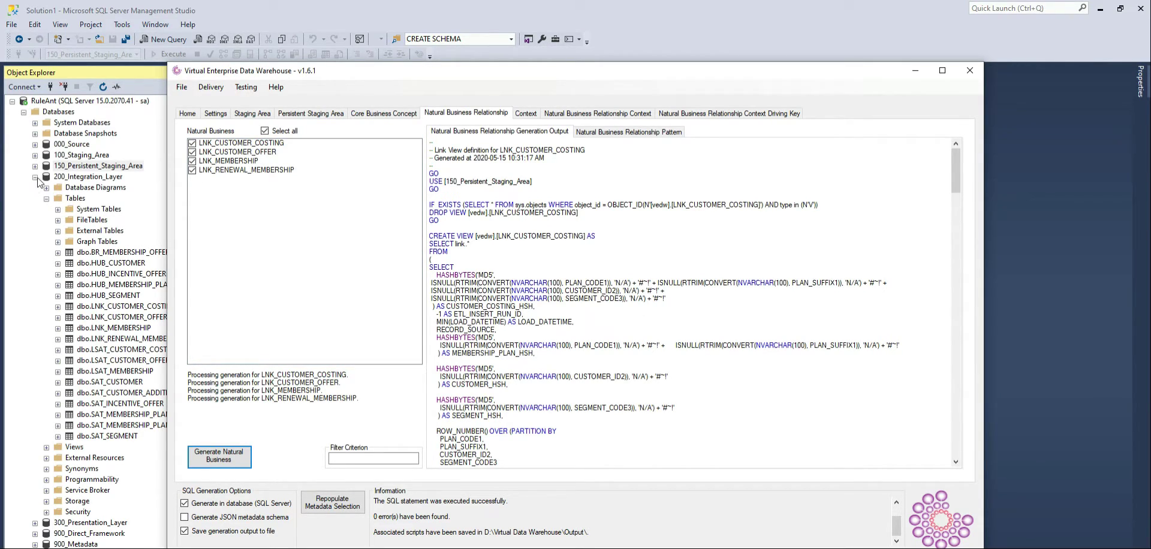
Switch to SQL Server Management Studio and query the top 1000 rows of the 200_Integration_Layer table dbo.HUB_CUSTOMER
click(111, 264)
right_click(111, 265)
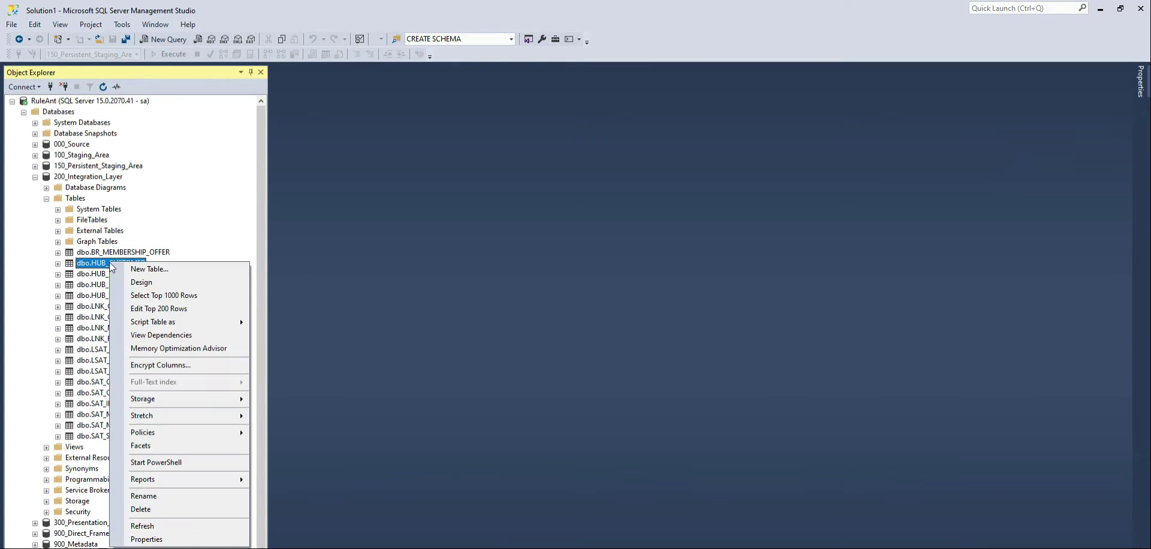
click(148, 296)
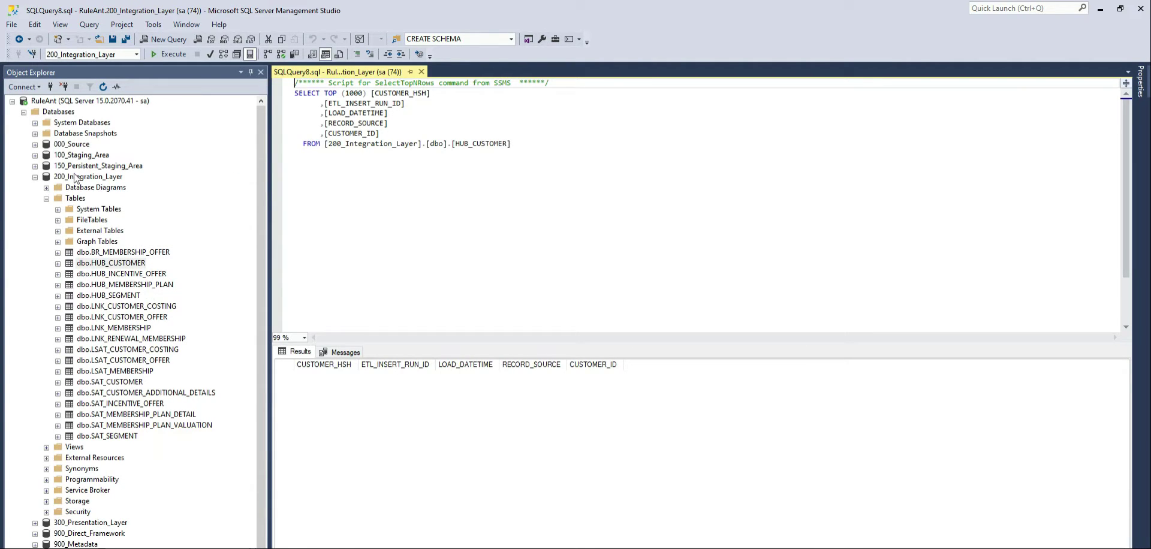
List the 150_Persistent_Staging_Area views and query the top 1000 rows of vedw.HUB_CUSTOMER
click(35, 166)
click(46, 188)
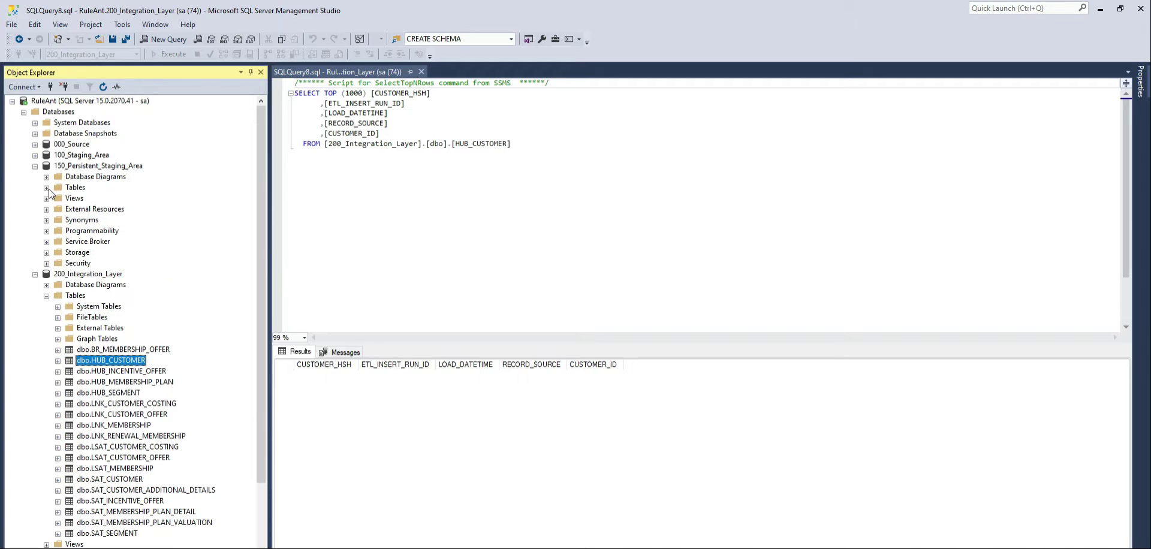
click(46, 199)
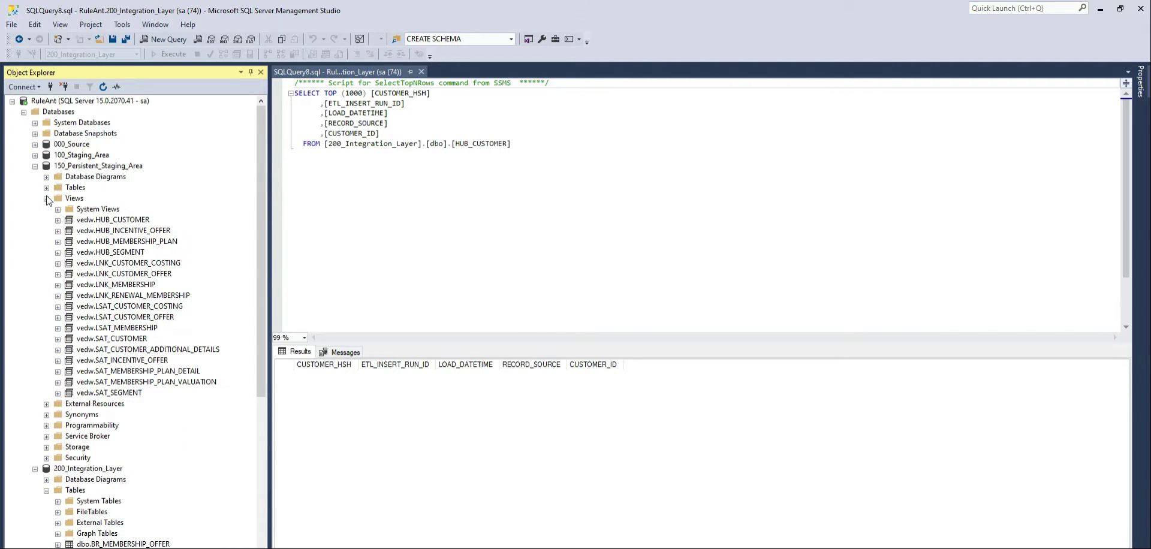
right_click(119, 226)
click(169, 252)
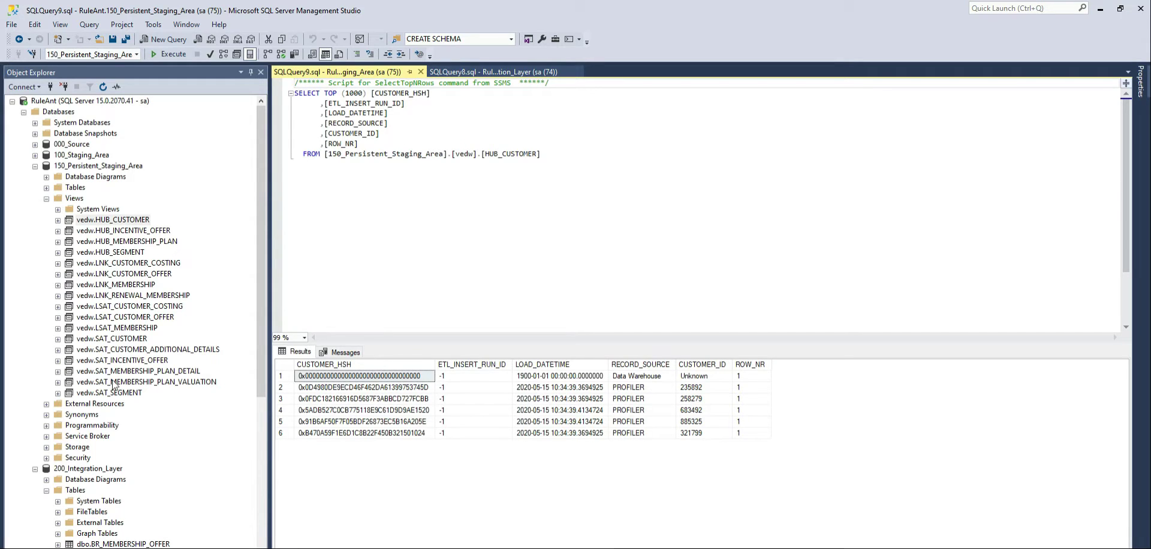
Query the top 1000 rows of views vedw.SAT_CUSTOMER and vedw.SAT_CUSTOMER_ADDITIONAL_DETAILS, closing the latter query after viewing it
click(111, 339)
right_click(110, 339)
click(147, 373)
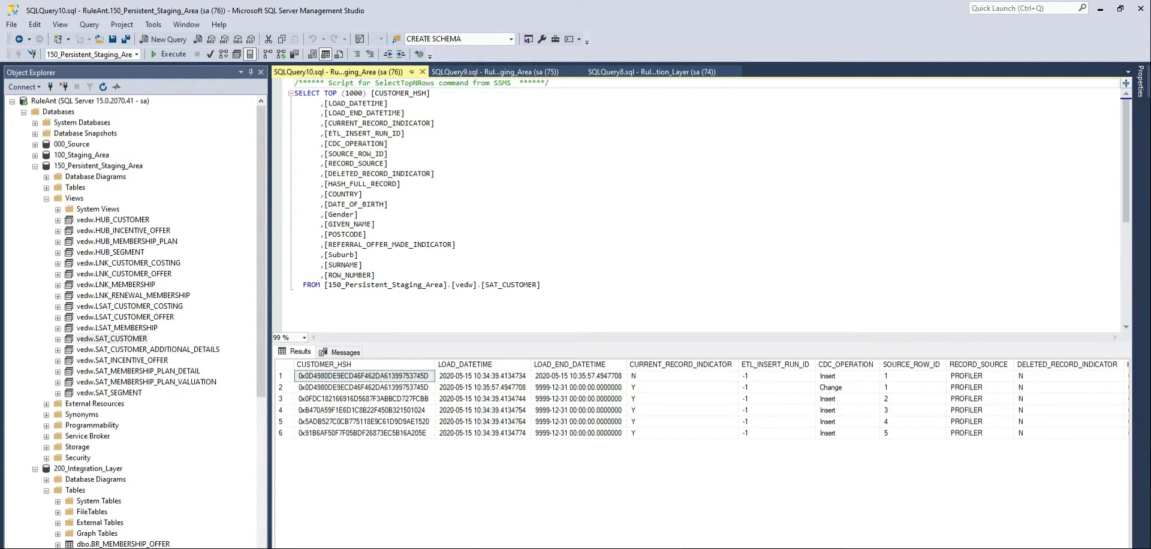
right_click(117, 351)
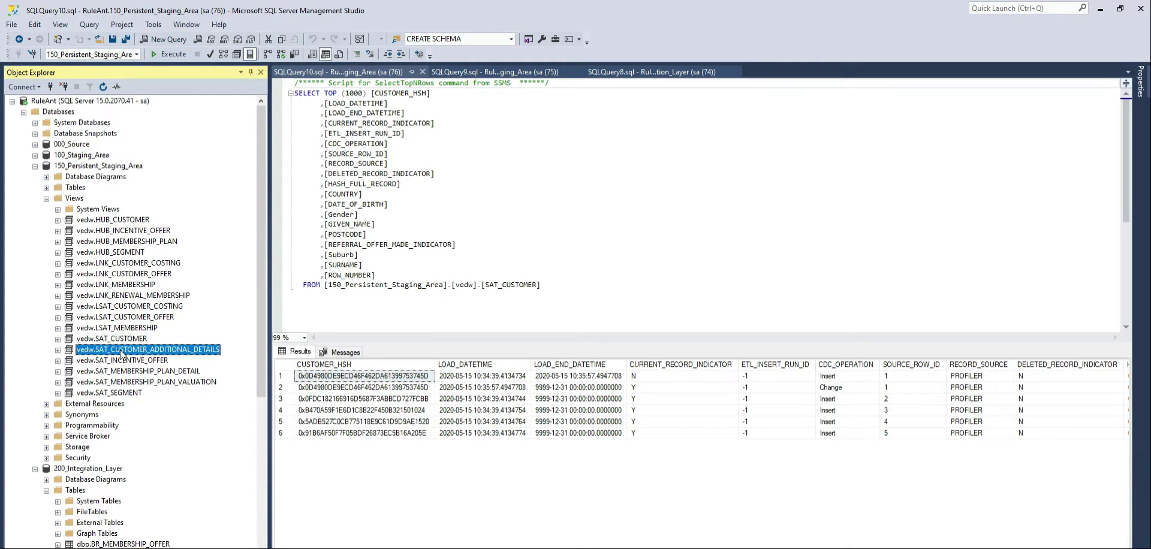
click(162, 387)
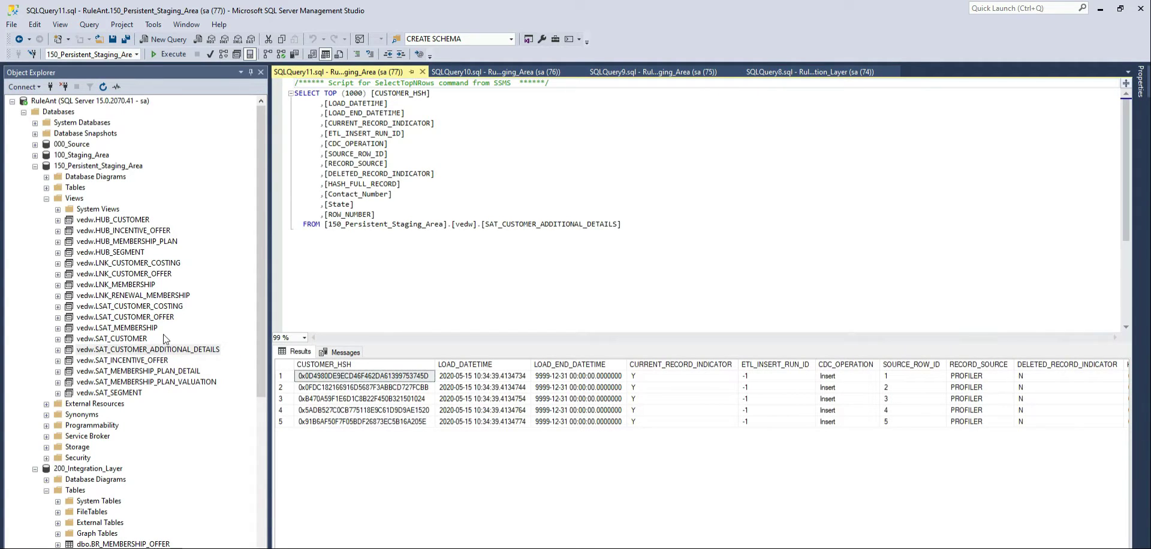
click(424, 71)
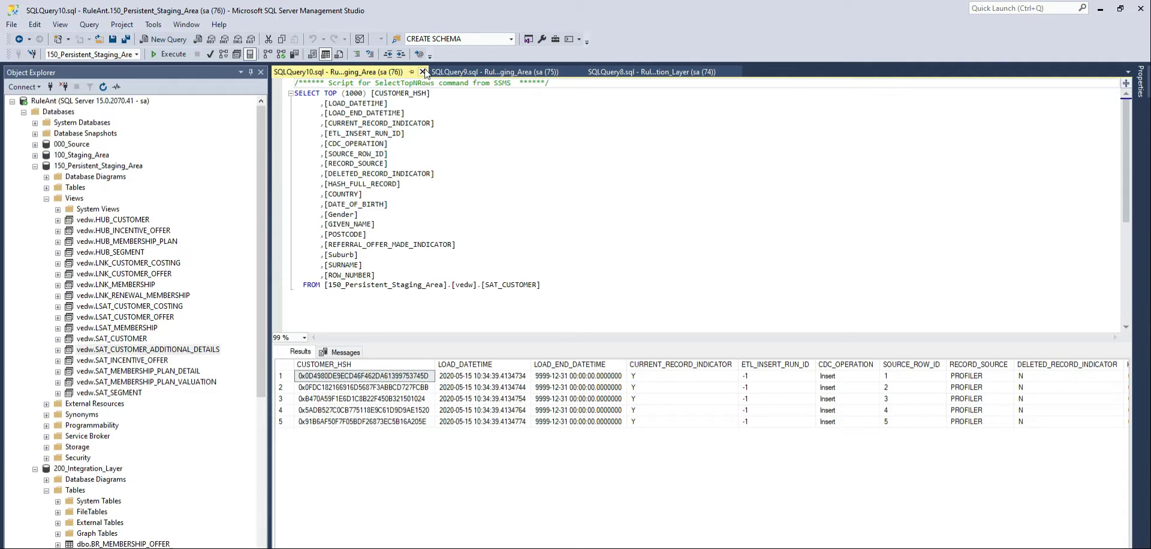
Close the SAT_CUSTOMER query, switch to Virtual Data Warehouse and generate all core business concepts with Data Vault Hub 002 Insert Into Pattern
click(423, 71)
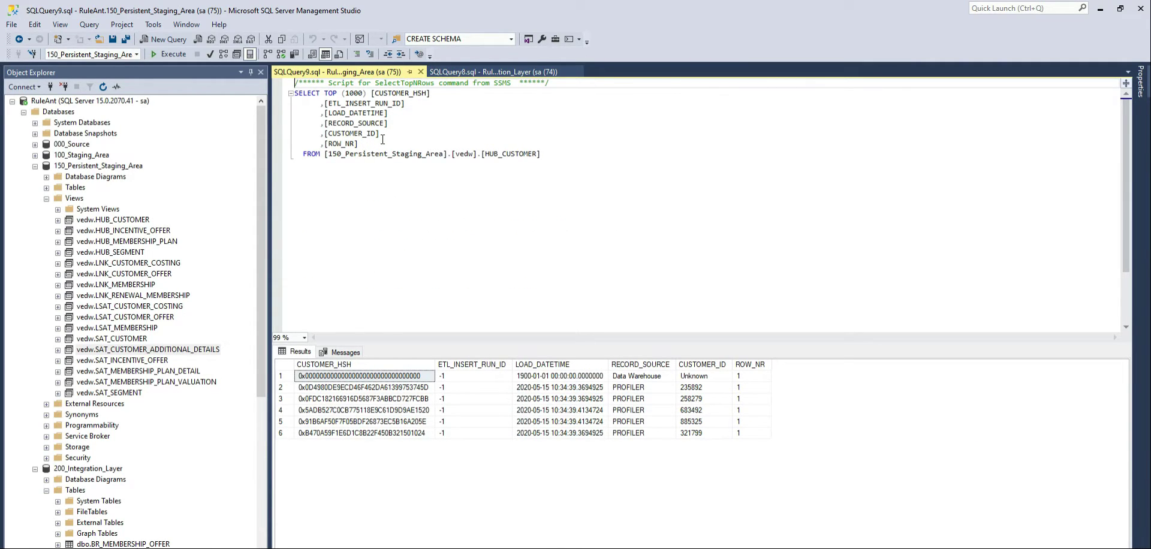
scroll(122, 374, down, 7)
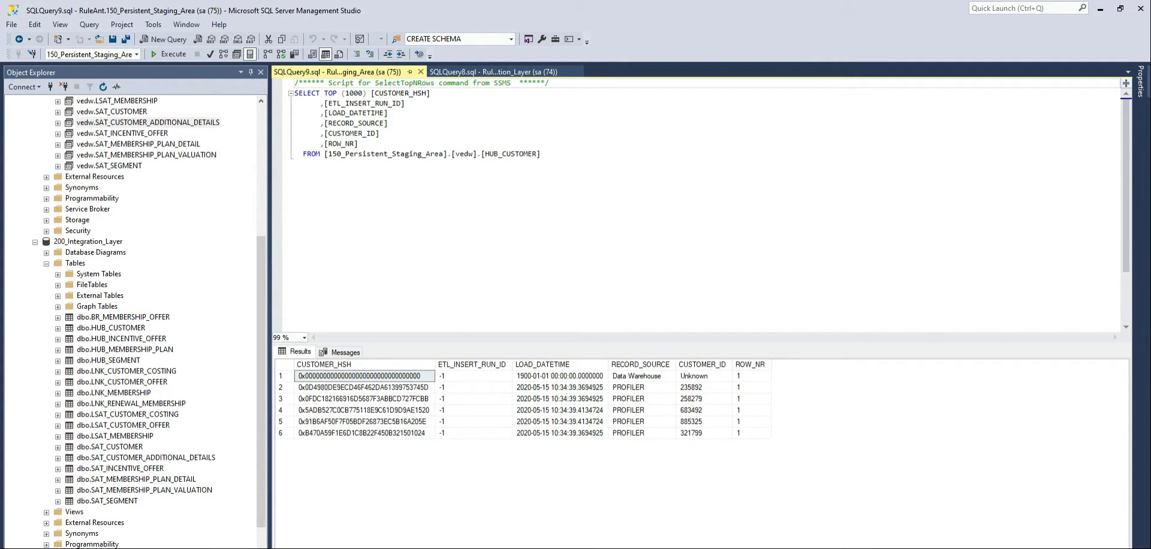
key(alt+Tab)
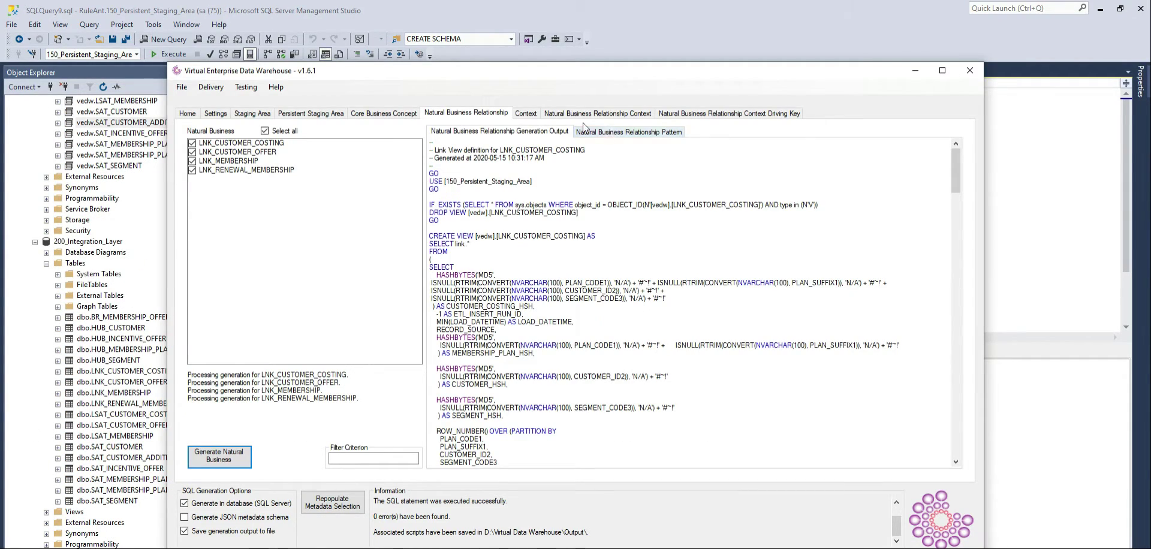
click(398, 114)
click(614, 132)
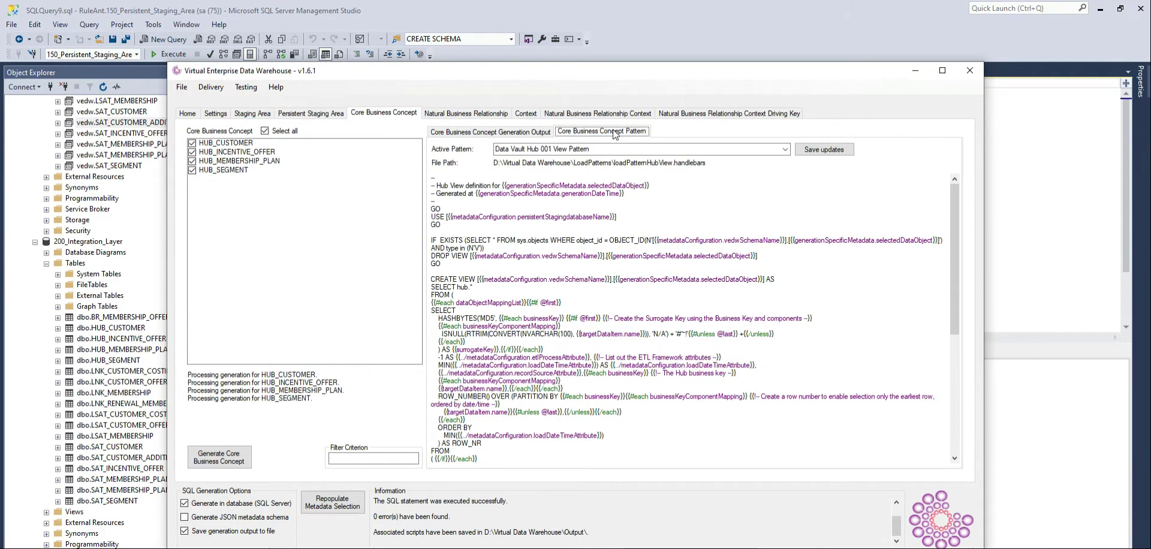
click(785, 150)
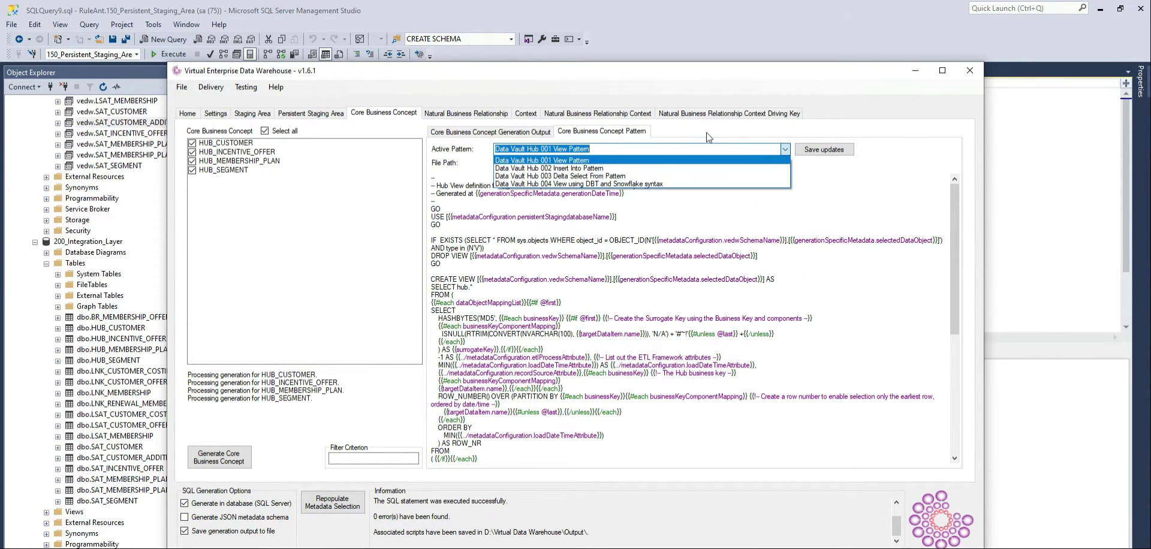
click(559, 168)
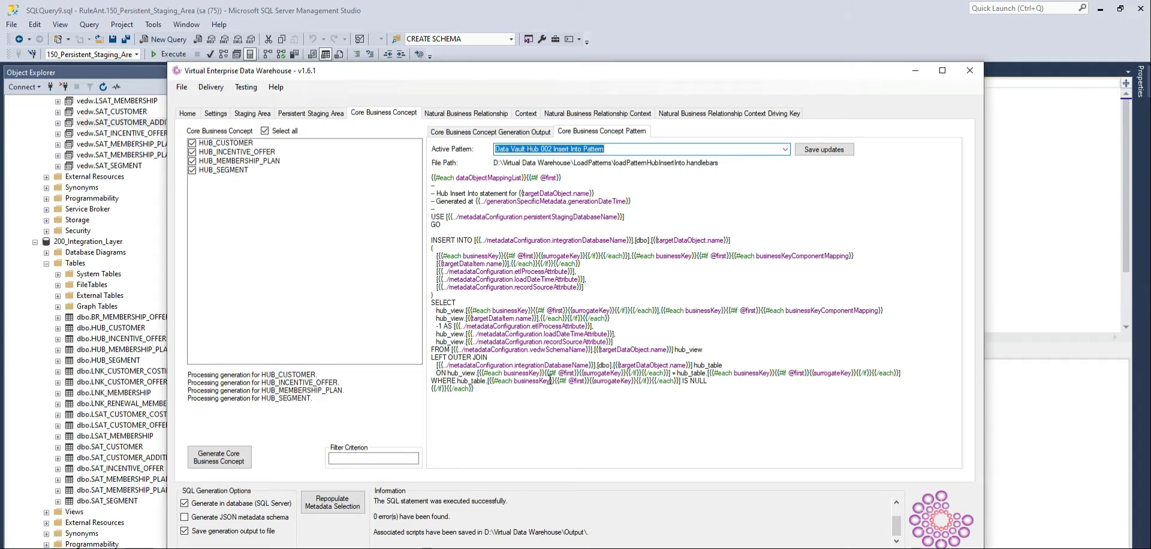
click(221, 469)
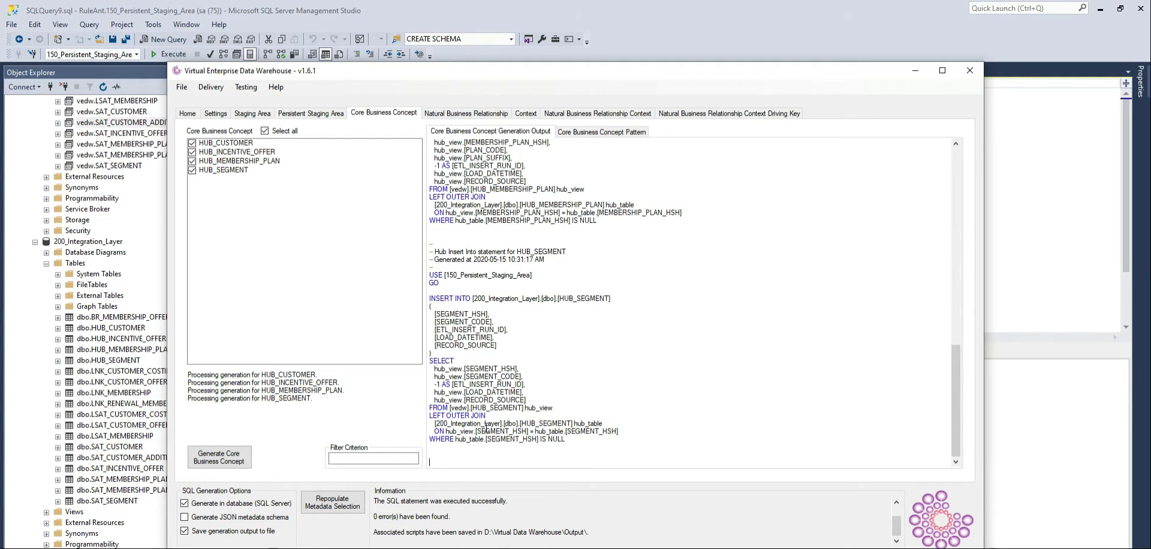
drag(602, 443, 427, 413)
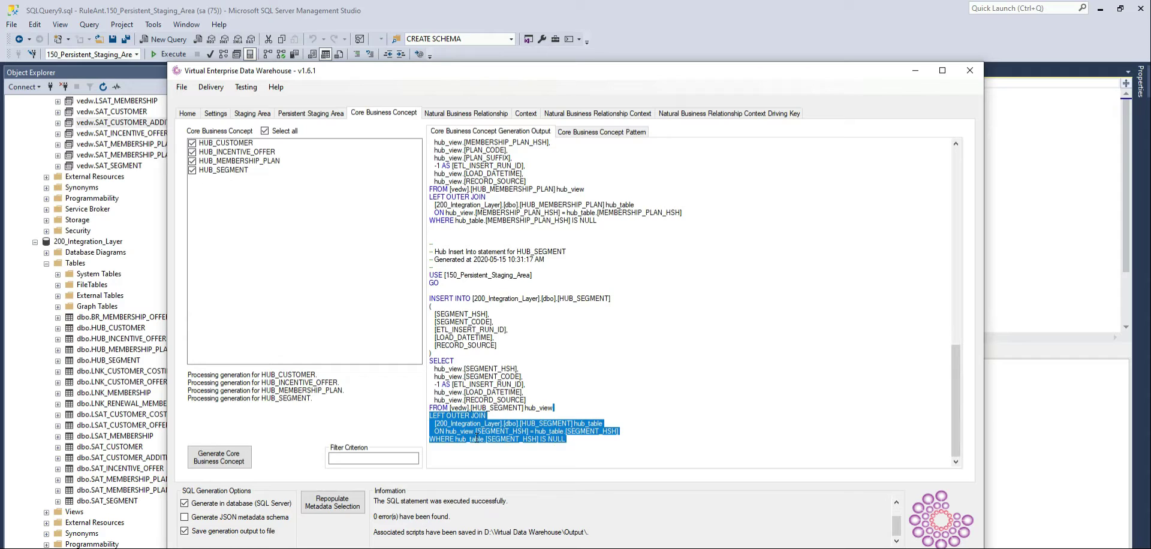
Generate the context logic for all listed satellites and examine the generated SAT_CUSTOMER view definition
click(526, 114)
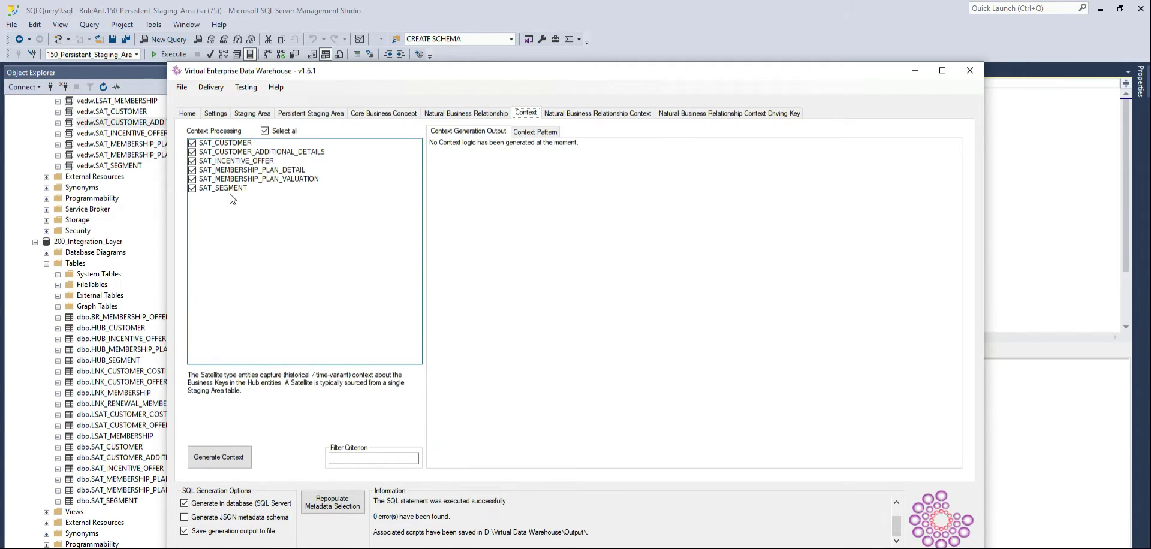
click(227, 459)
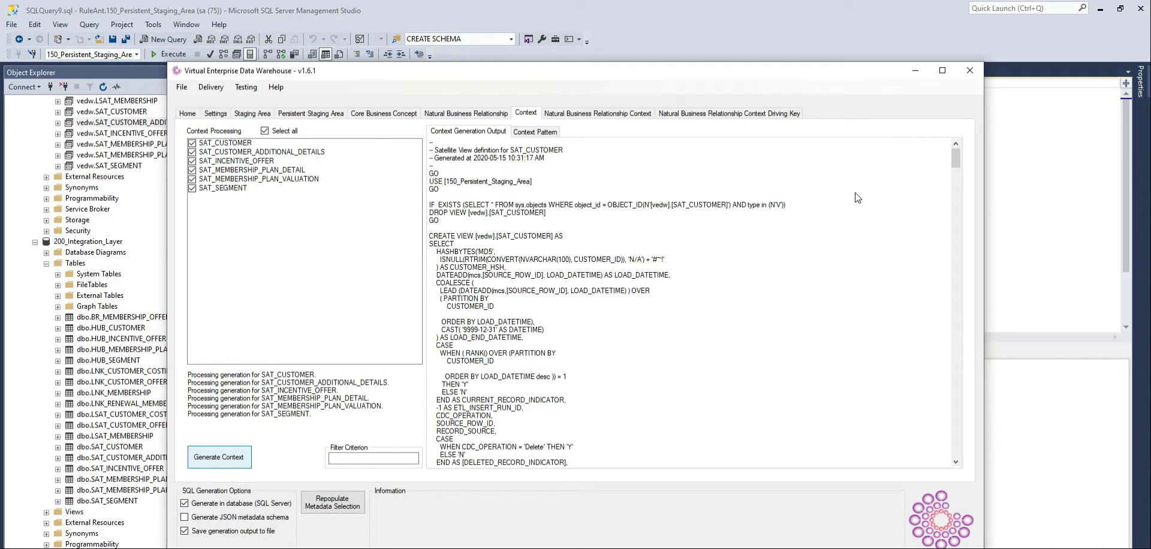
click(956, 157)
drag(956, 158, 963, 188)
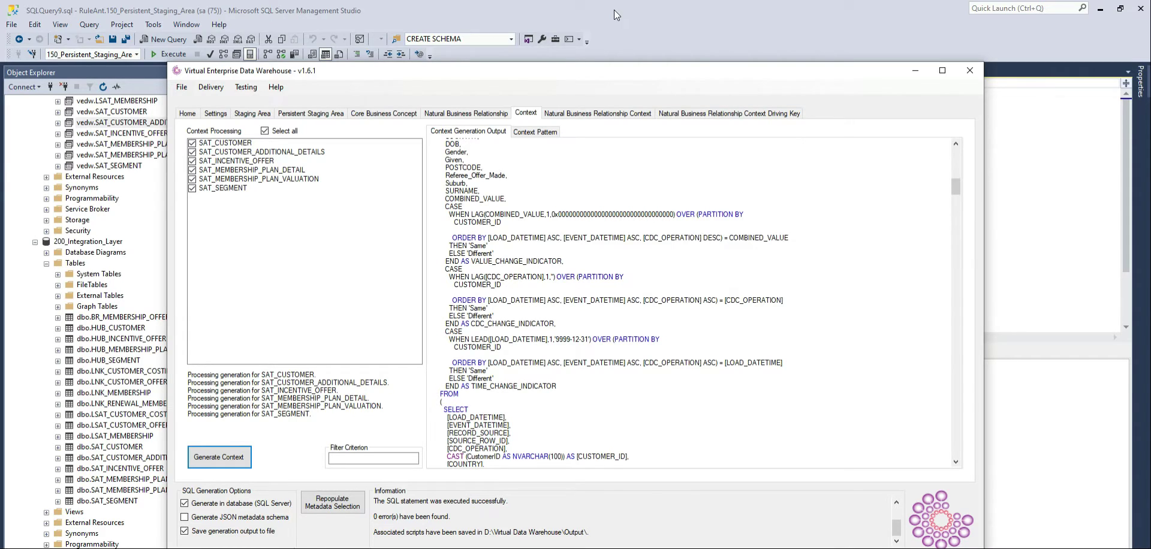
Switch to SQL Server Management Studio, rerun the dbo.HUB_CUSTOMER query and query the vedw.HUB_CUSTOMER view again, closing its older query
click(584, 12)
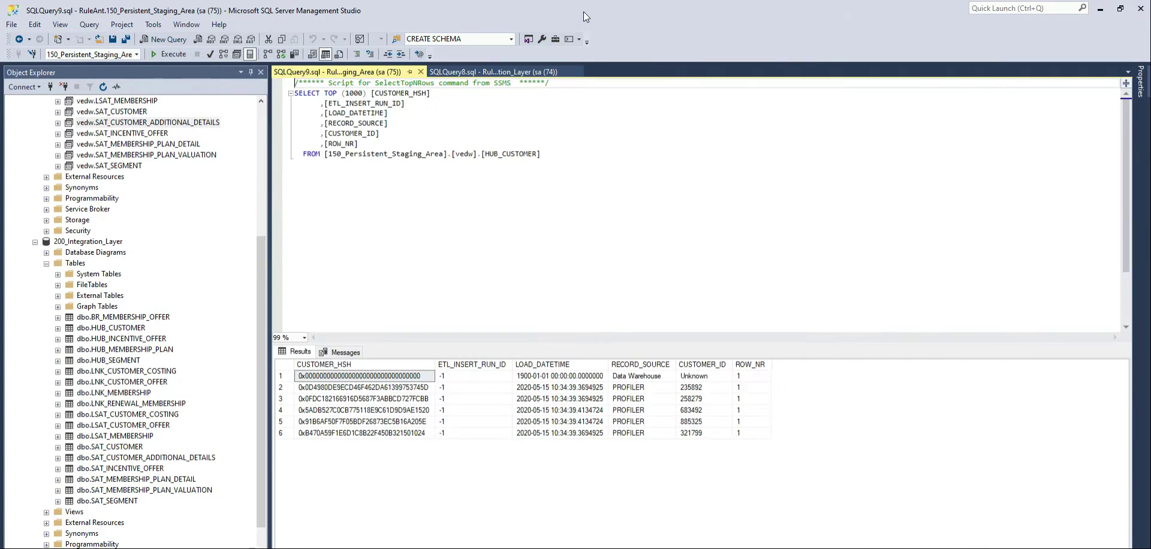
click(462, 73)
click(171, 56)
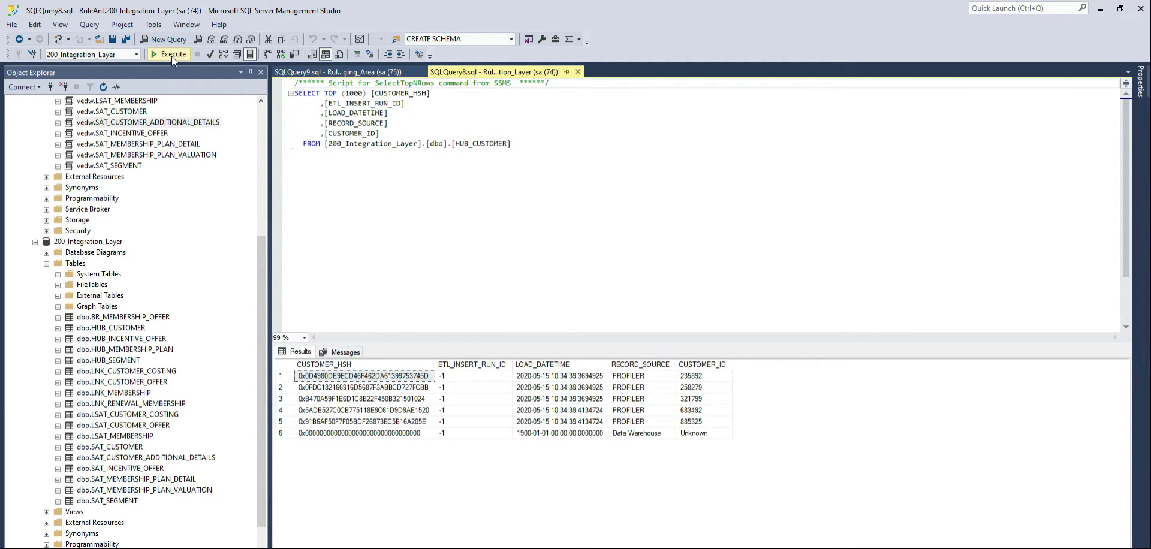
drag(263, 294, 246, 193)
right_click(118, 156)
click(163, 191)
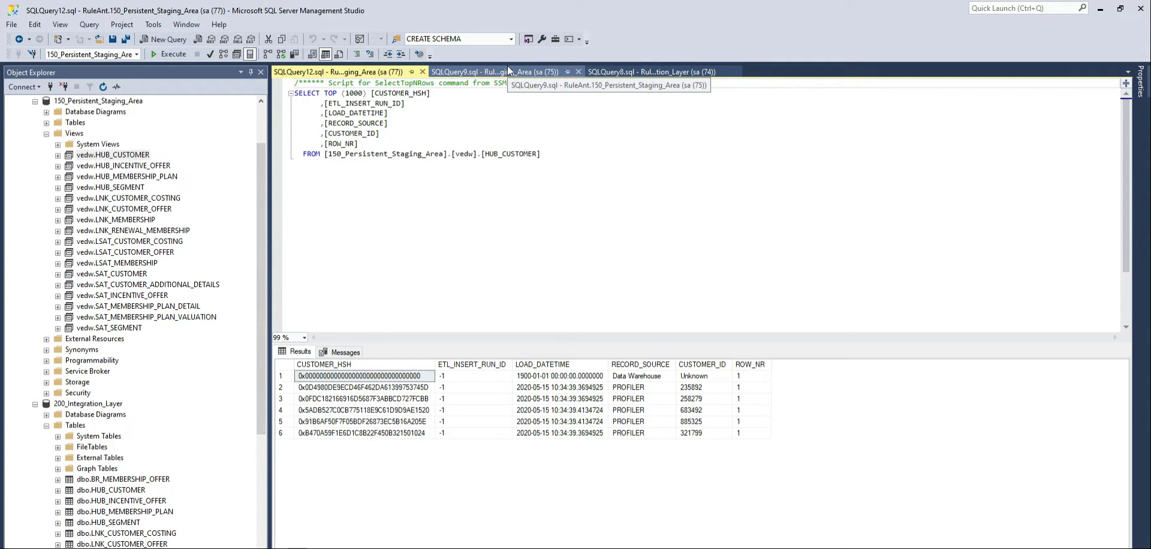
click(507, 71)
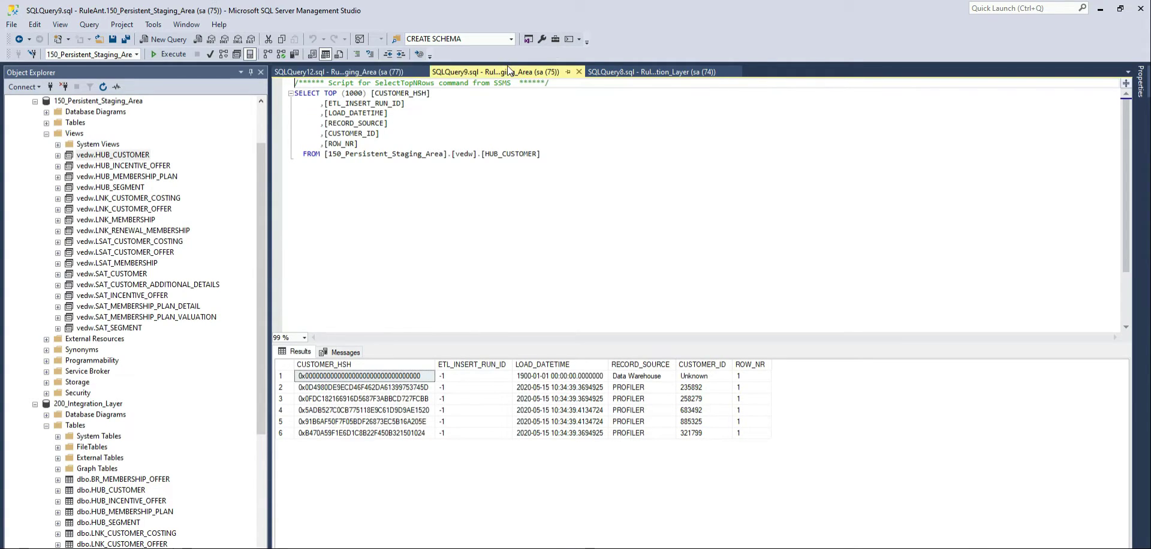
click(578, 72)
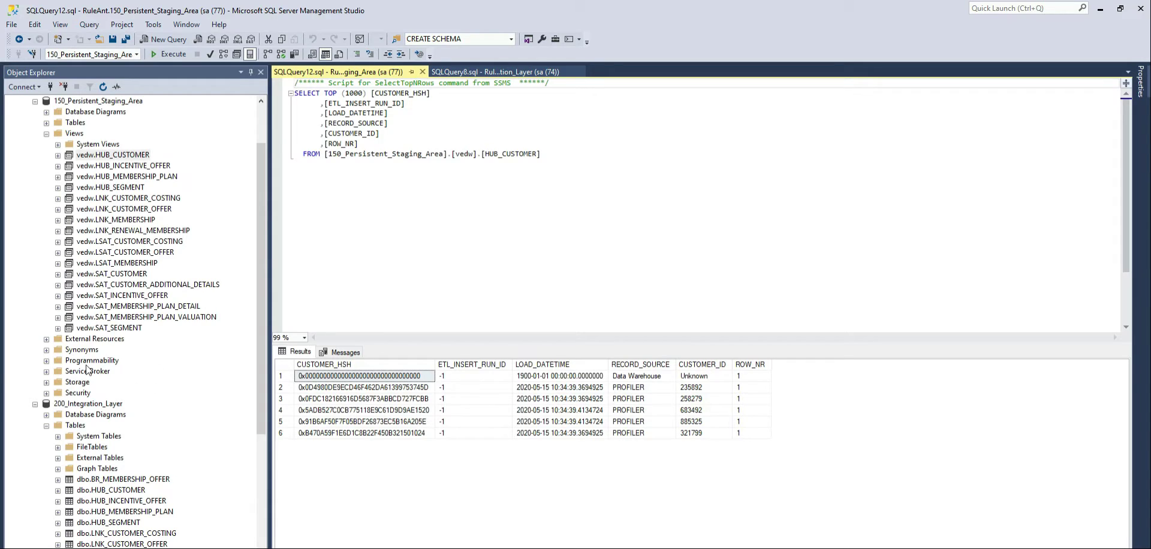
Script a query on the 200_Integration_Layer table dbo.HUB_CUSTOMER, turn it into a DELETE statement and run it
right_click(102, 491)
click(153, 372)
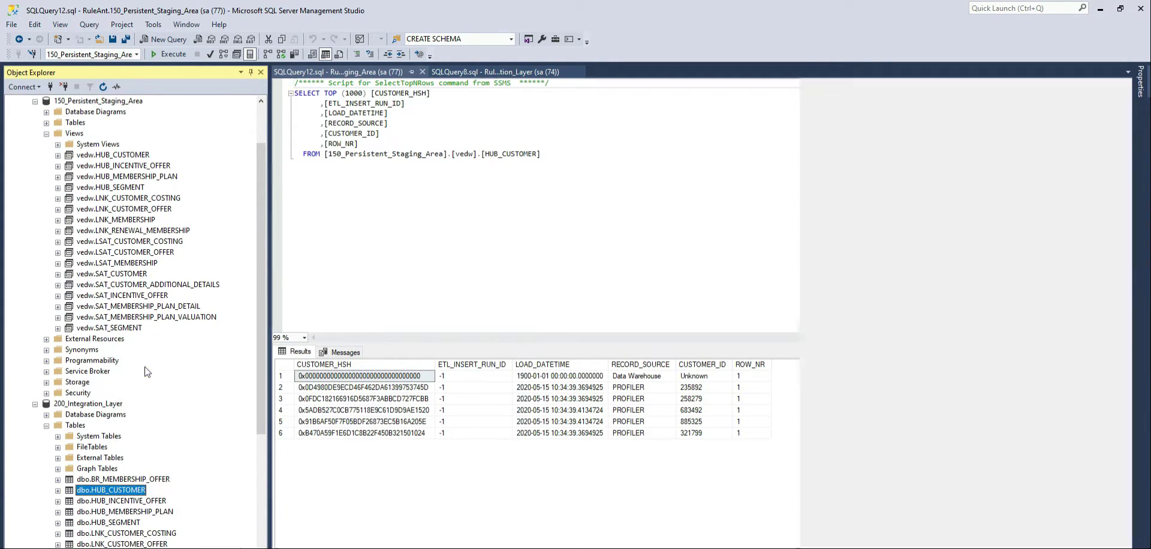
shift+click(413, 131)
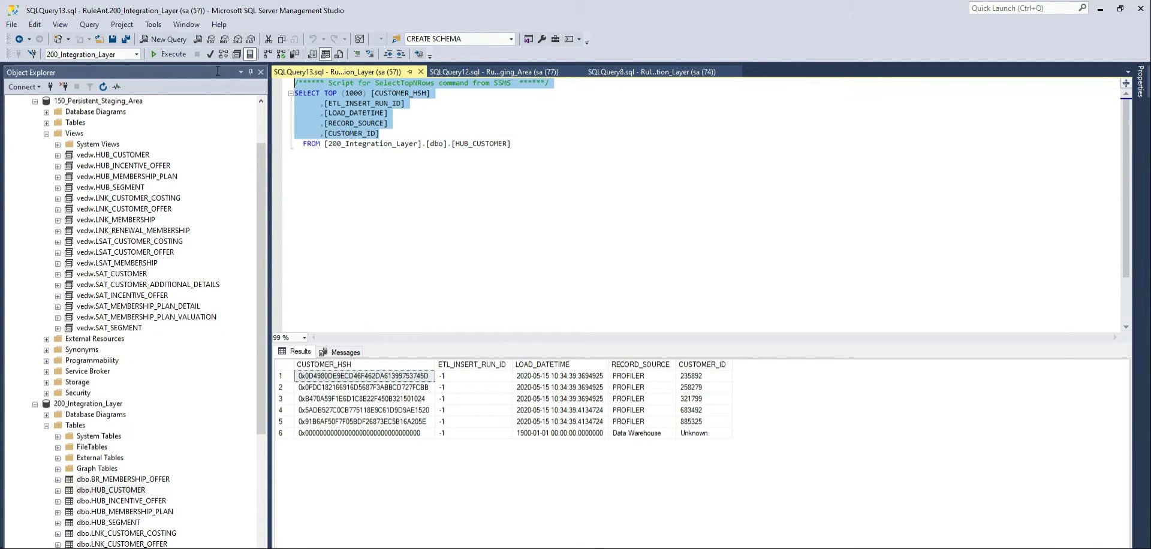
text(DELETE)
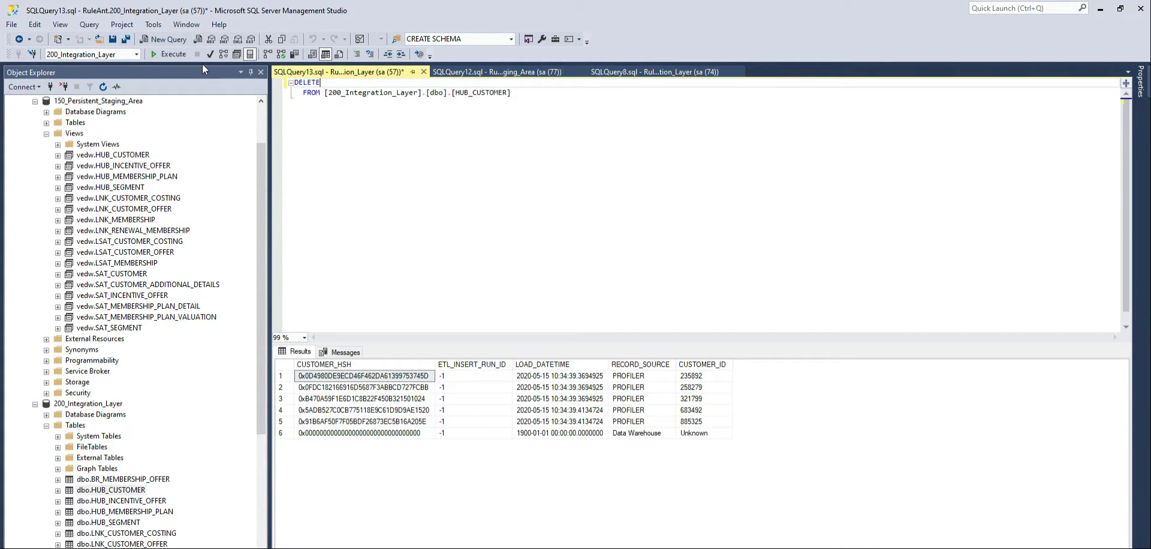
key(F5)
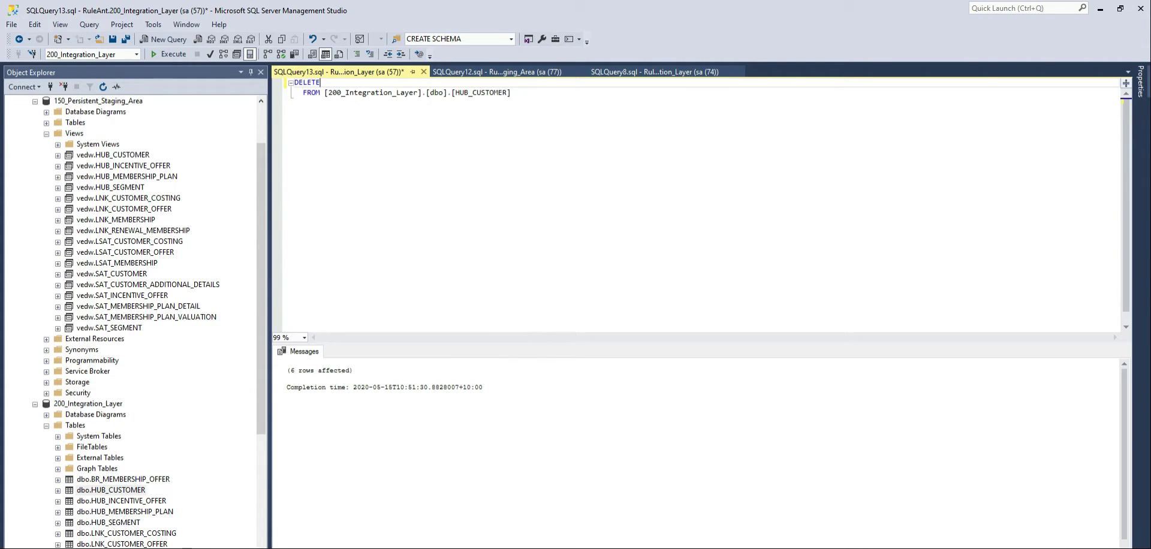
Switch to Virtual Data Warehouse and regenerate all core business concepts with the Insert Into pattern to reload the hub tables
key(alt+Tab)
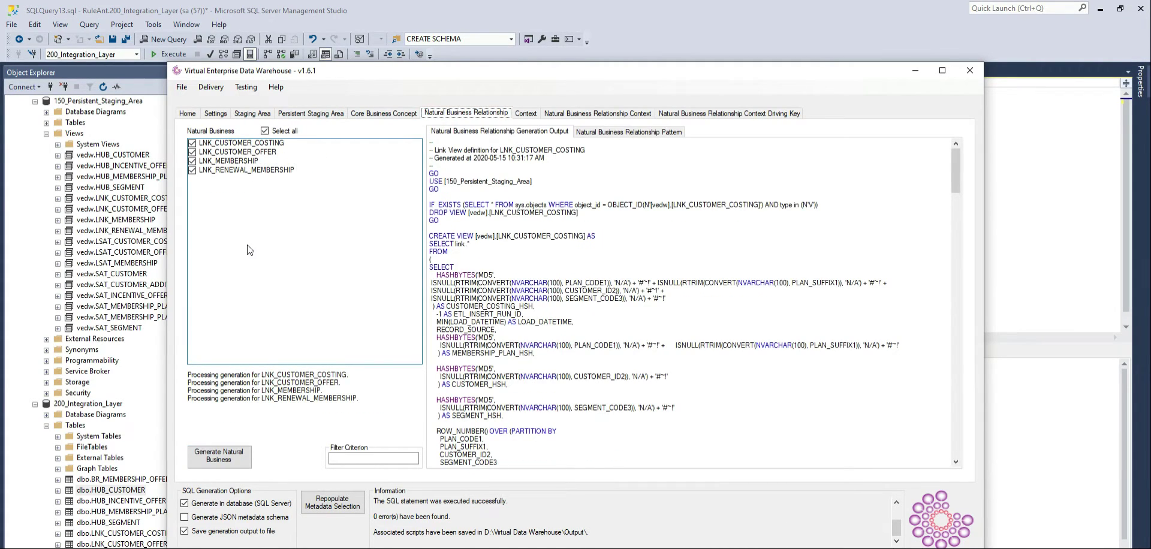
click(383, 113)
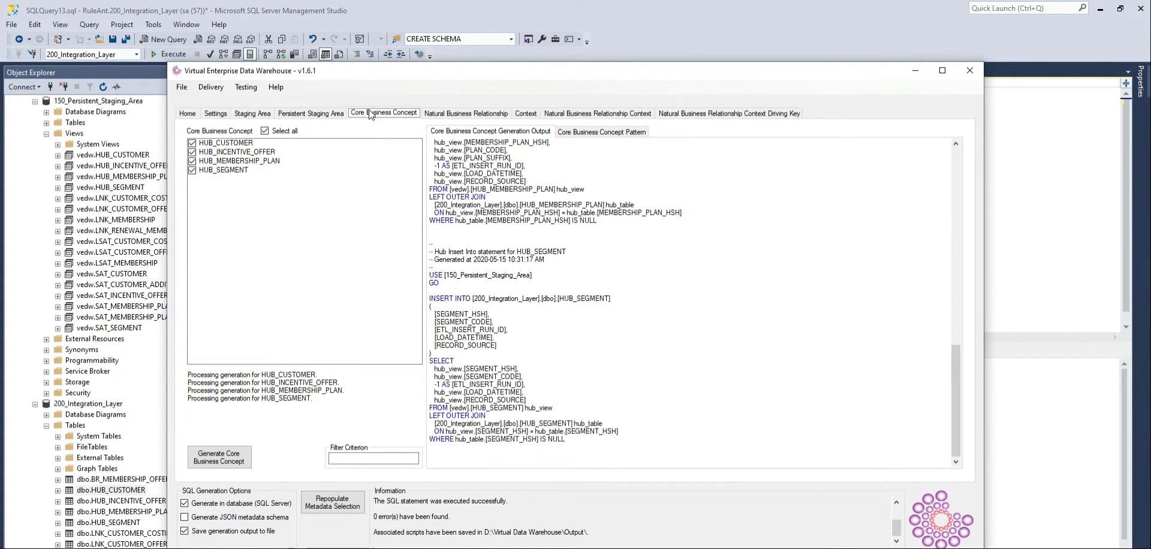
click(211, 460)
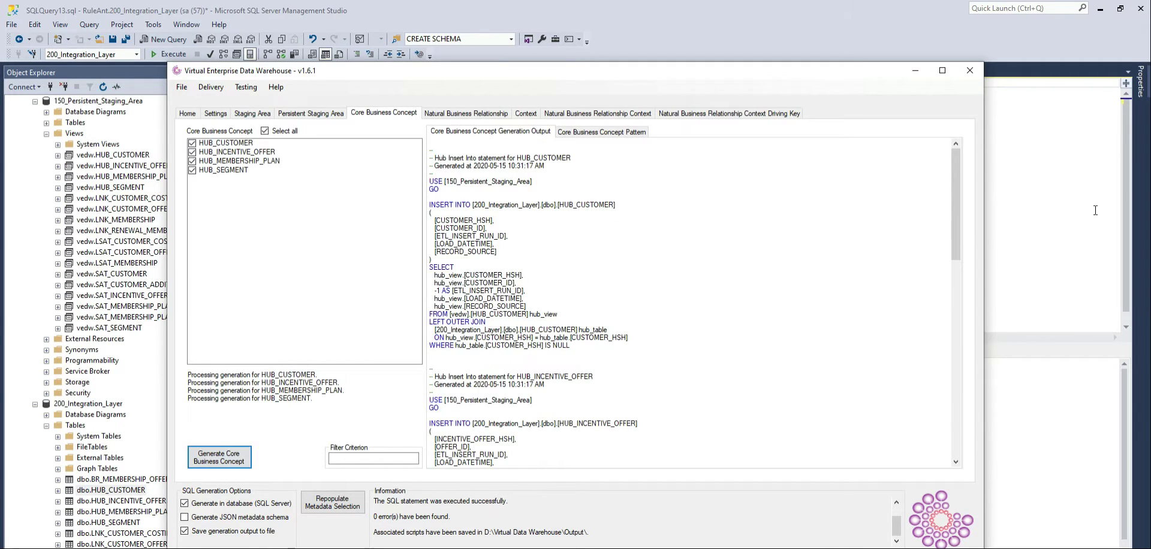
Back in SQL Server Management Studio, restore the SELECT TOP (1000) statement for dbo.HUB_CUSTOMER and run it
key(alt+Tab)
drag(379, 133, 193, 77)
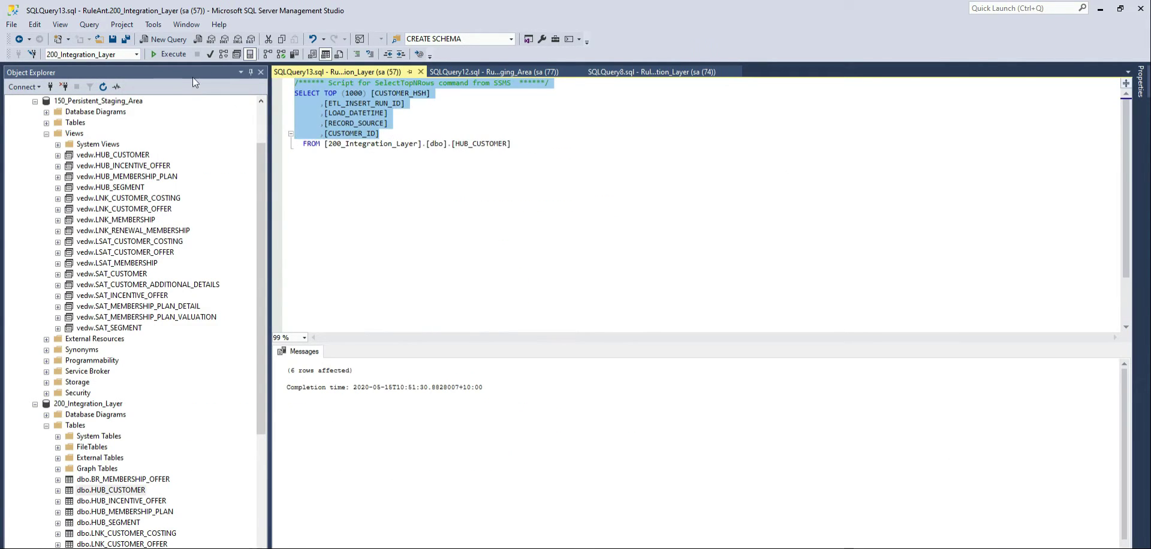
click(473, 144)
key(F5)
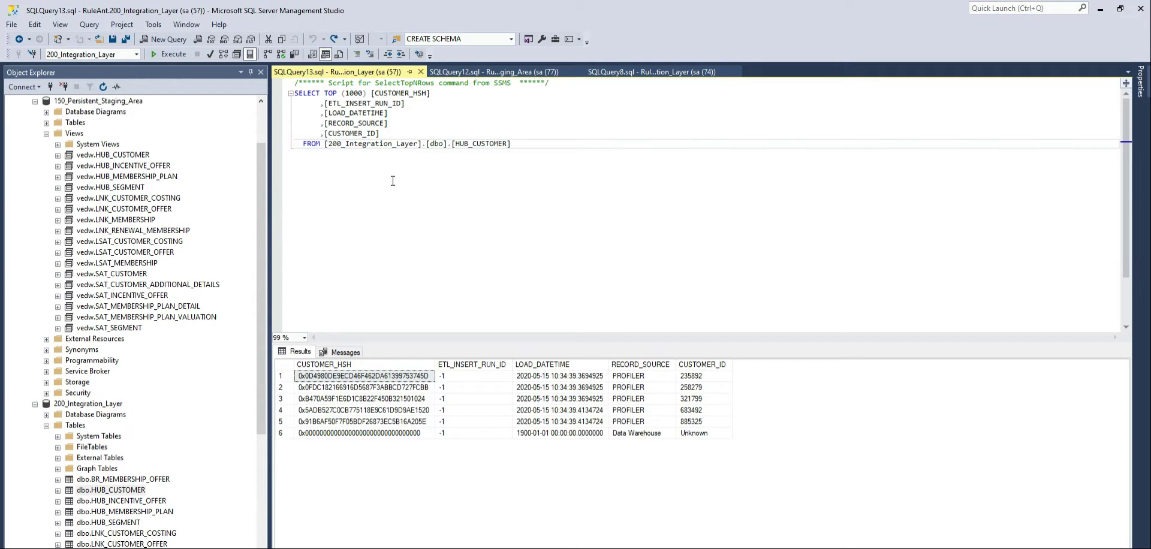
Delete all user tables from BR_MEMBERSHIP_OFFER through SAT_SEGMENT in the 200_Integration_Layer database
click(67, 425)
key(F7)
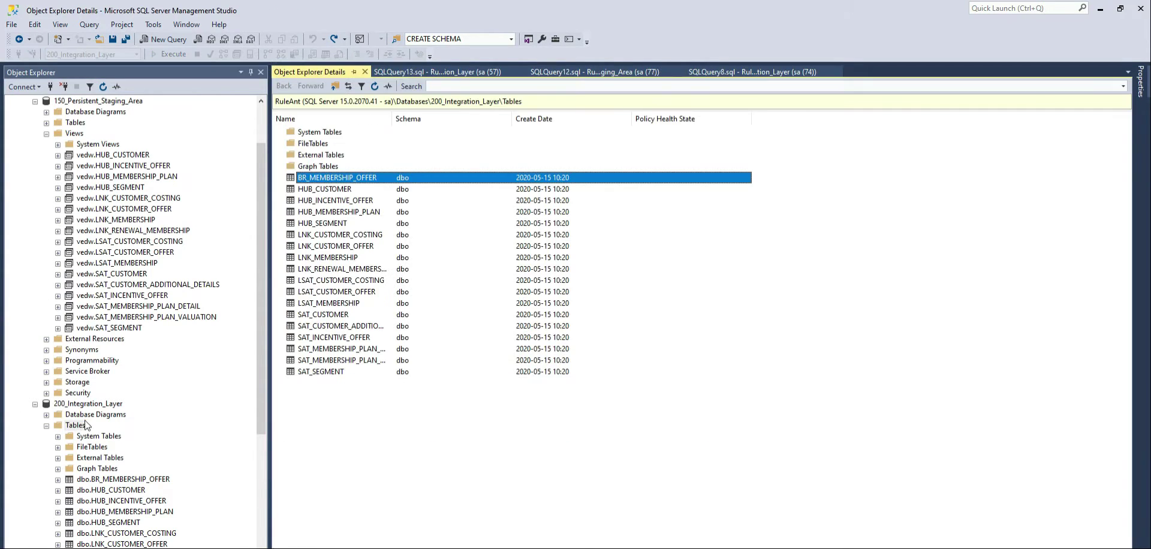
shift+click(323, 361)
shift+click(324, 372)
key(Delete)
key(Return)
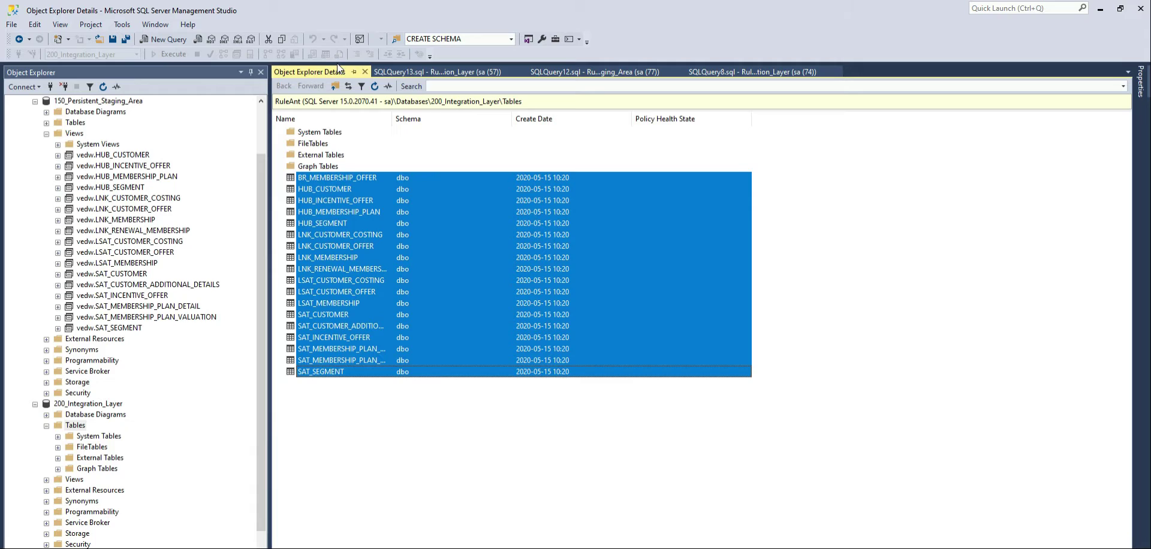
Close all open query windows and the object details, and collapse the 200_Integration_Layer database
right_click(336, 70)
click(377, 92)
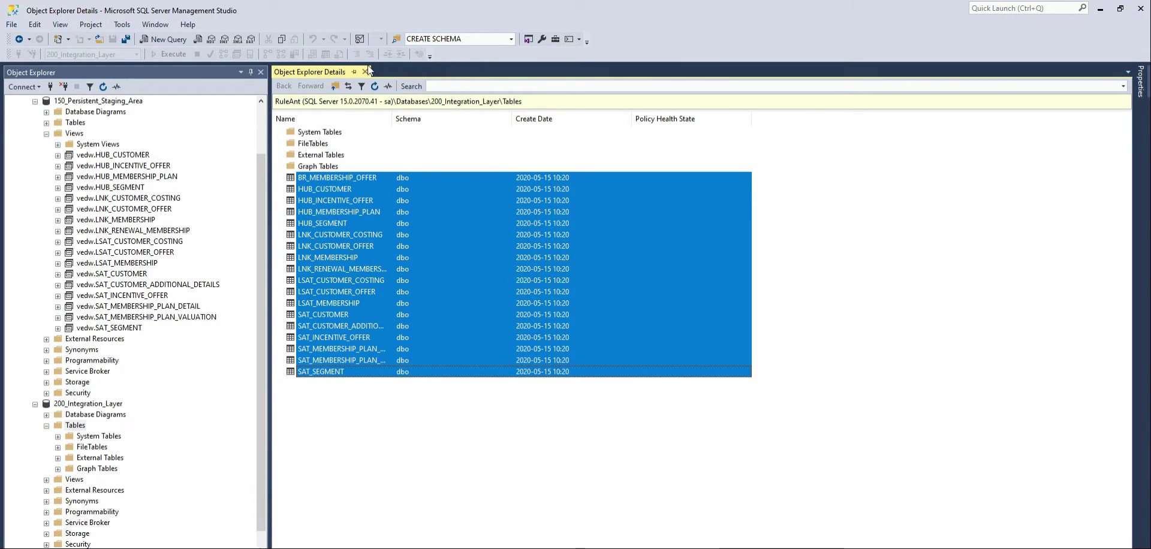
click(365, 71)
click(35, 403)
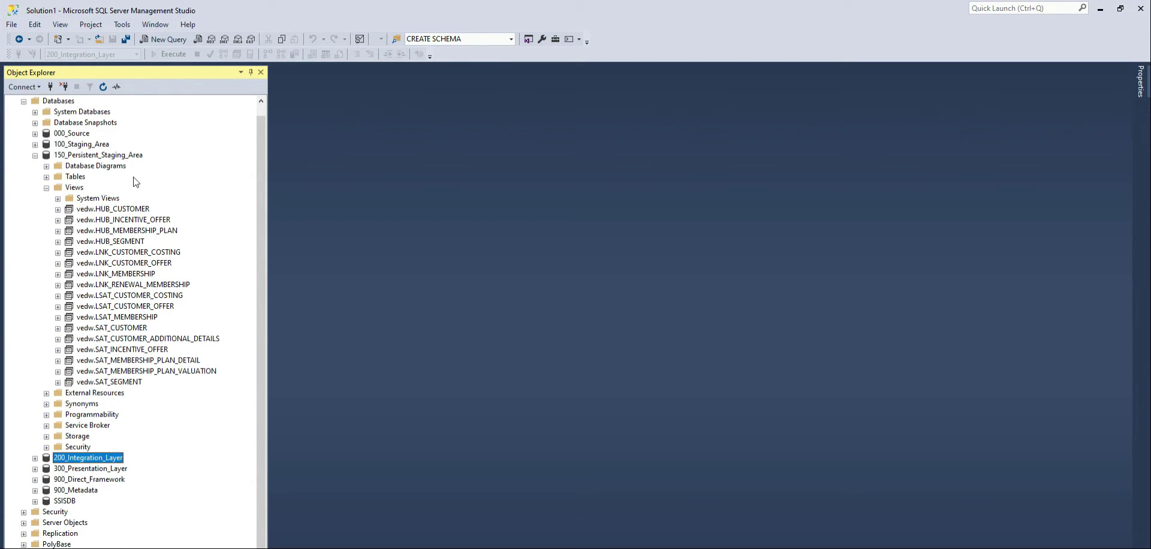
Query the top 1000 rows of the vedw.SAT_CUSTOMER view, then close the query and collapse 150_Persistent_Staging_Area
right_click(113, 328)
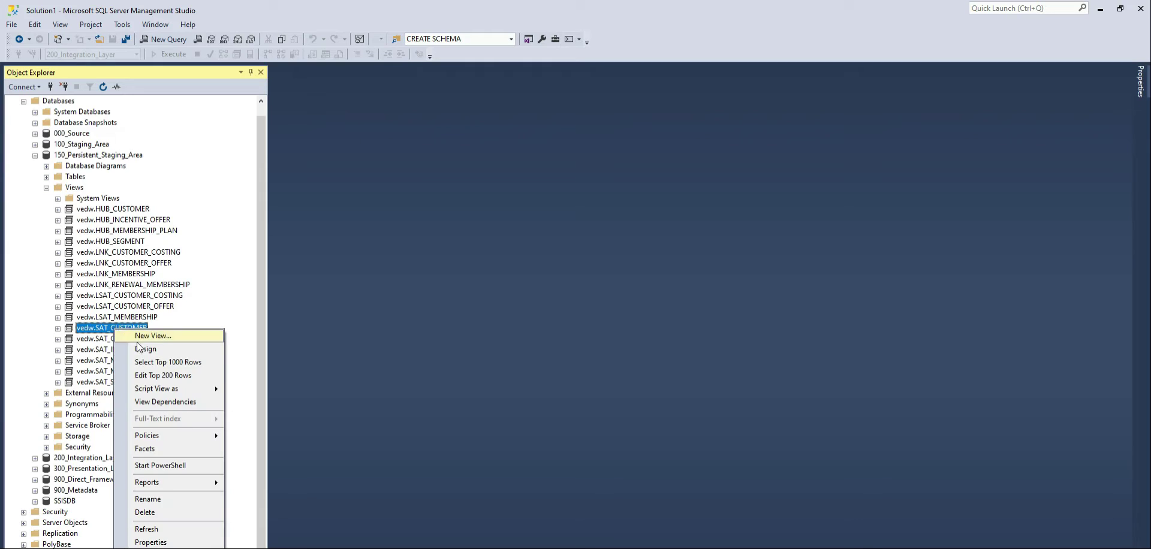
click(146, 362)
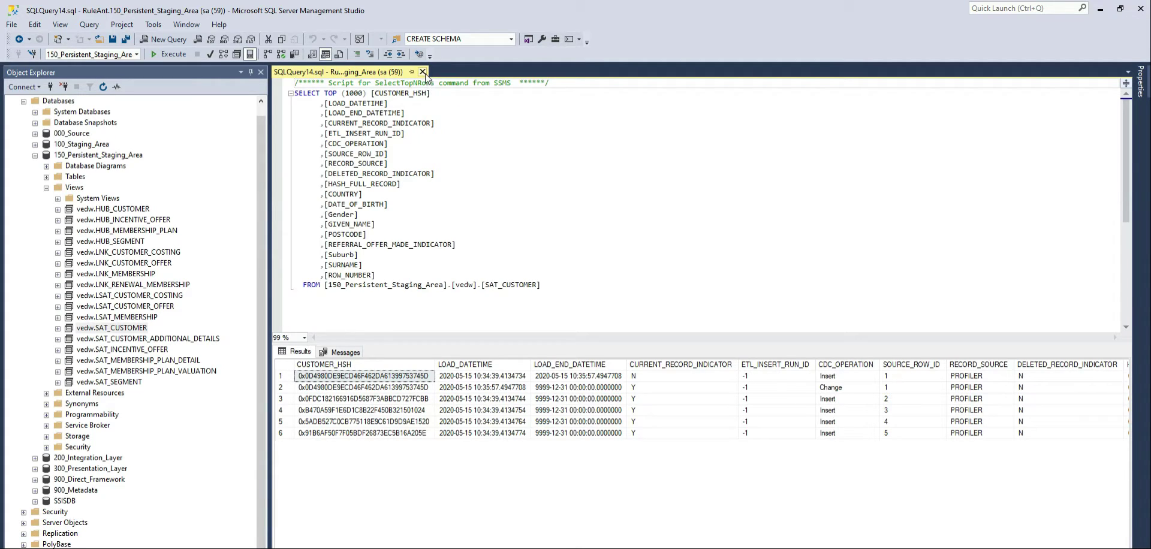
click(422, 72)
click(35, 155)
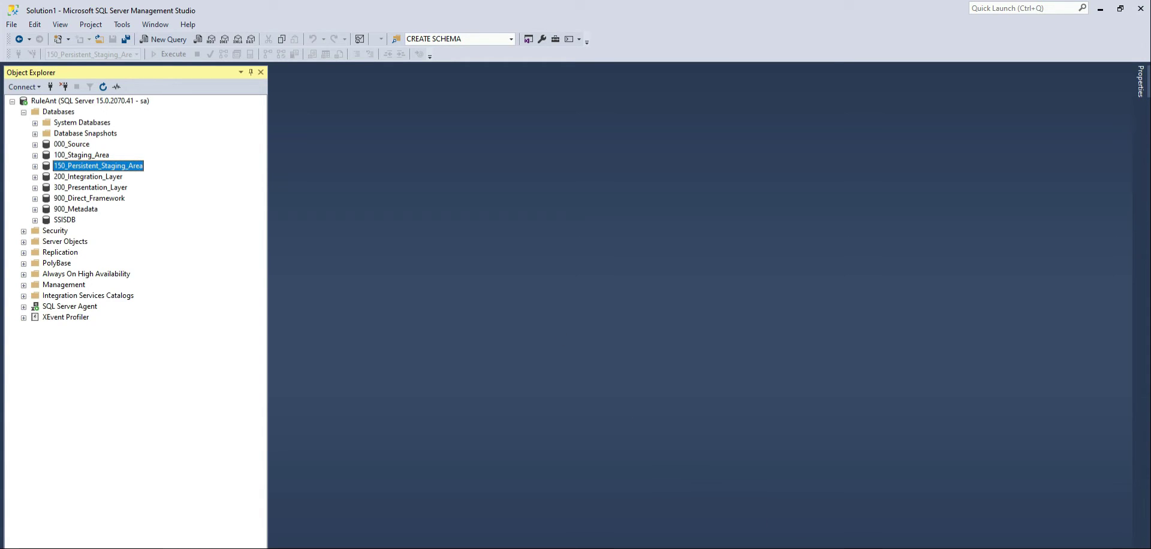
Switch to Virtual Data Warehouse and open the Point In Time delivery window
key(alt+Tab)
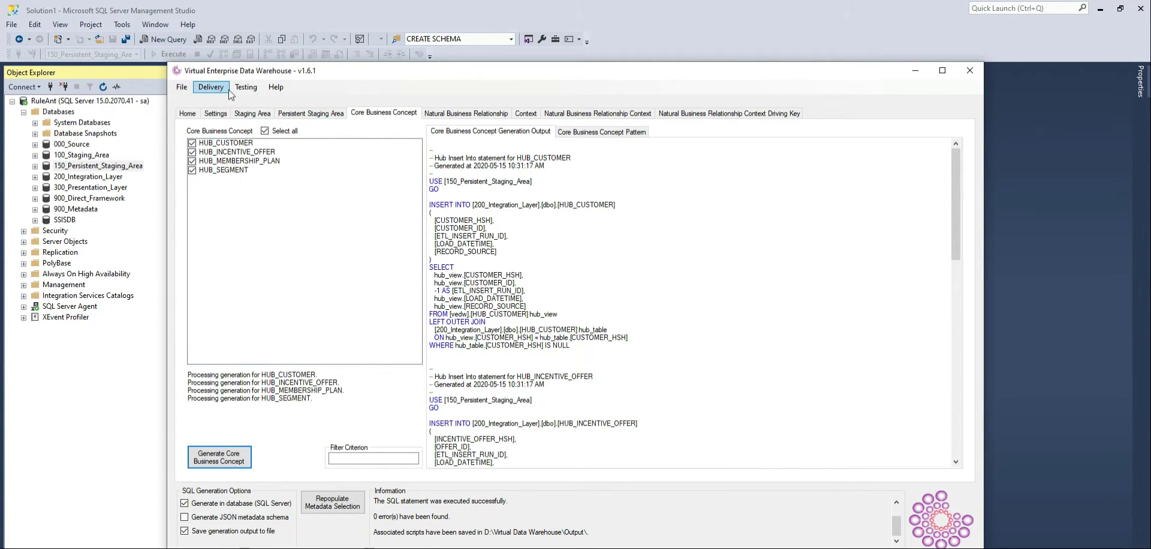
click(211, 86)
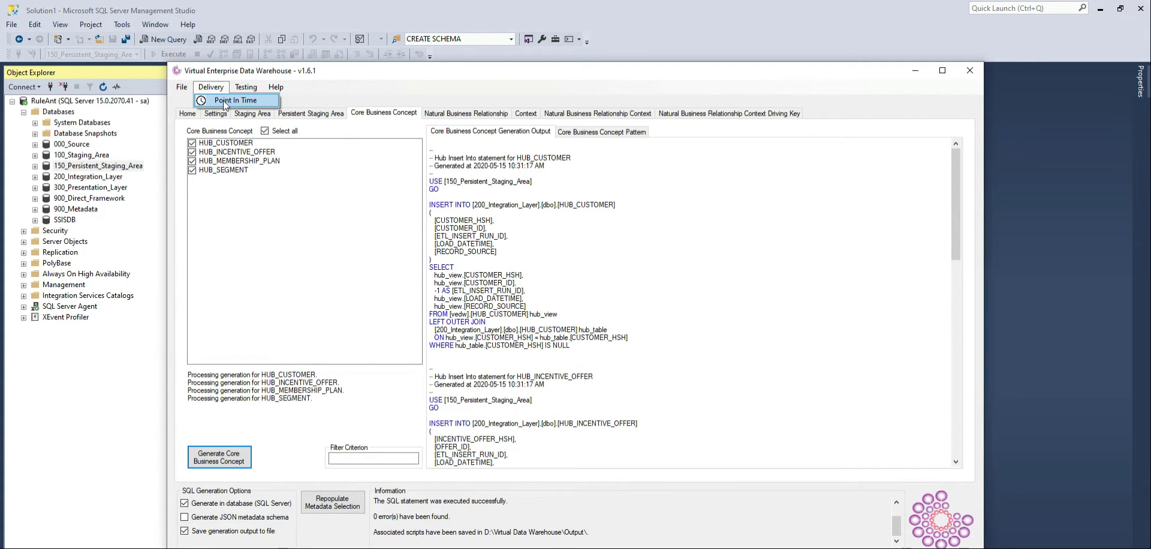
click(223, 100)
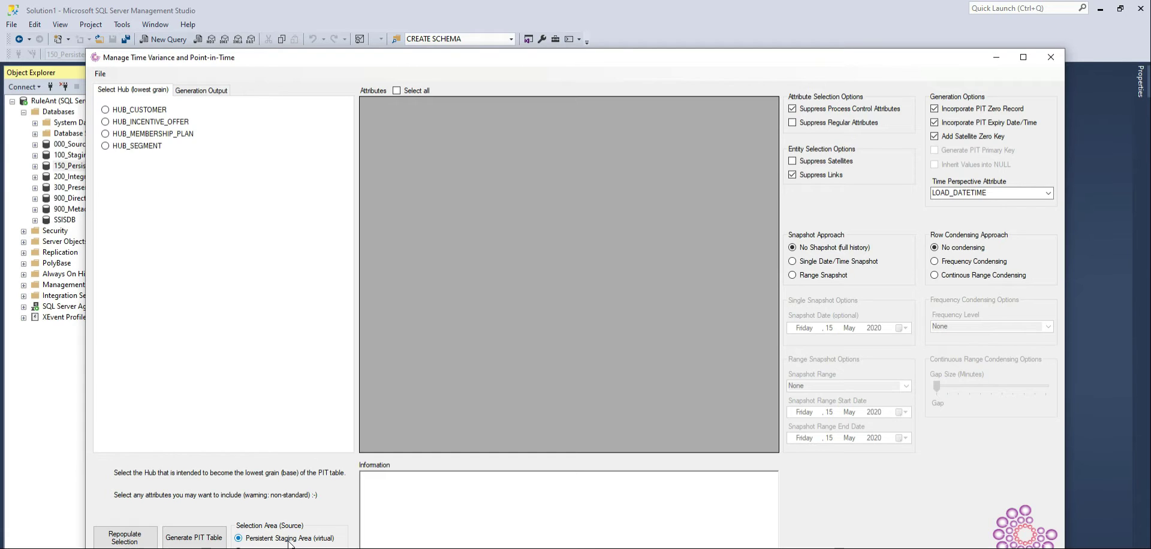
Generate the PIT table code for HUB_CUSTOMER, additionally including the GIVEN_NAME, Suburb and Contact_Number attributes
click(134, 112)
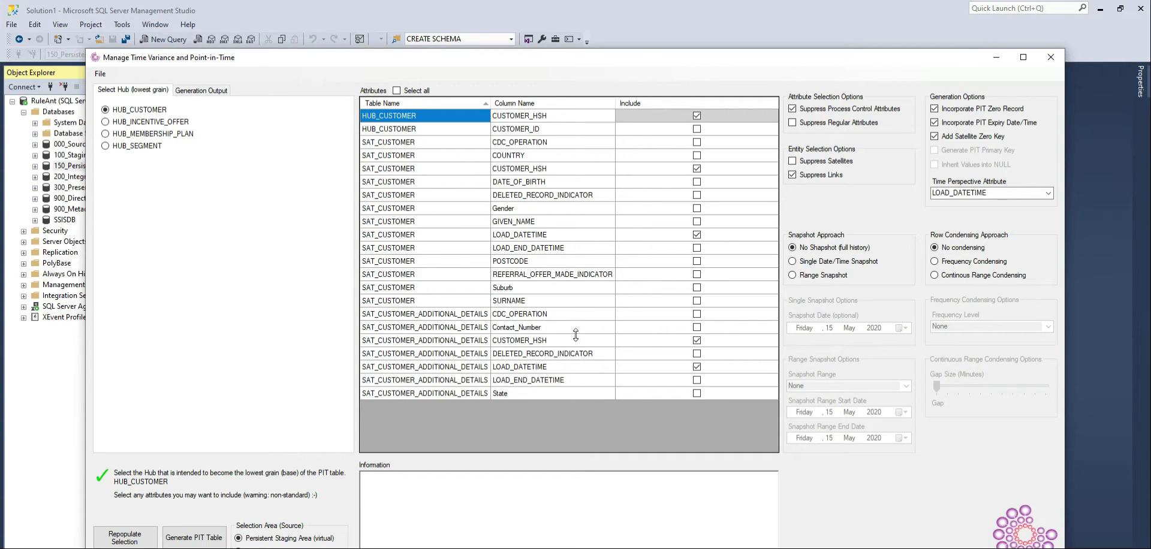
click(696, 221)
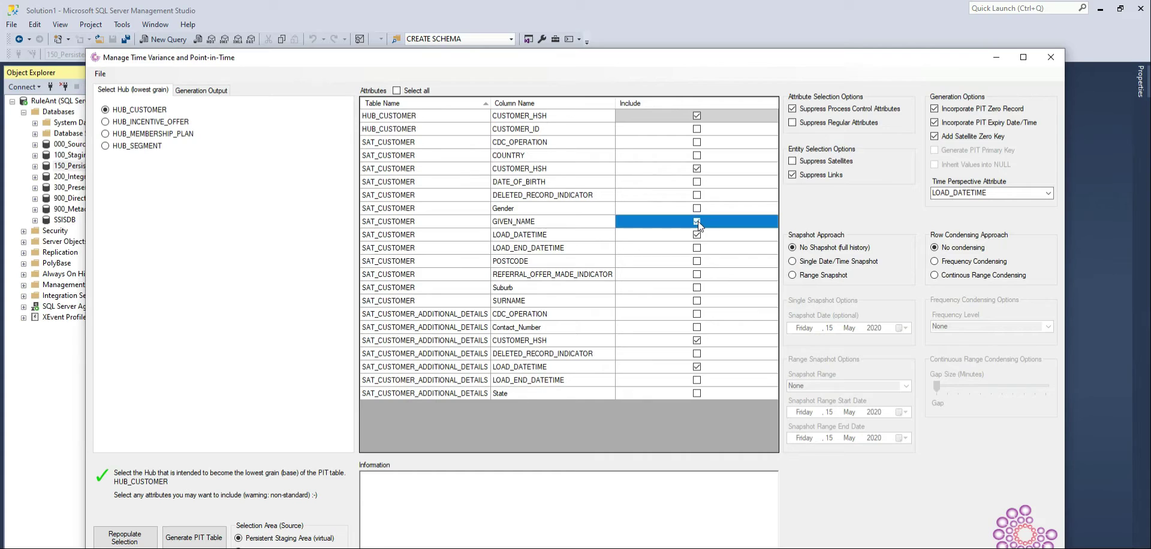
click(697, 287)
click(697, 328)
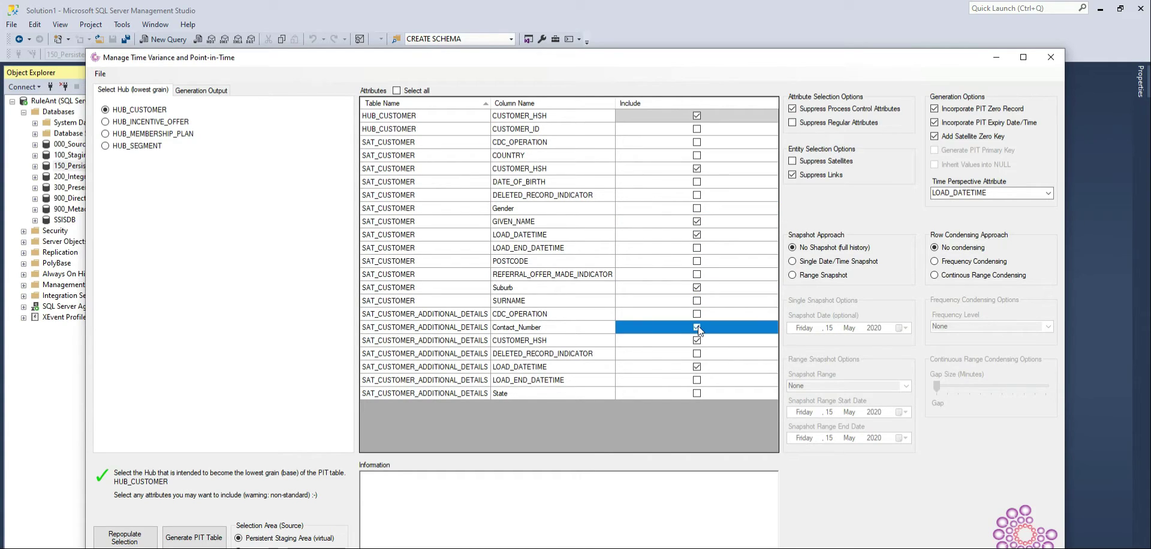
click(204, 542)
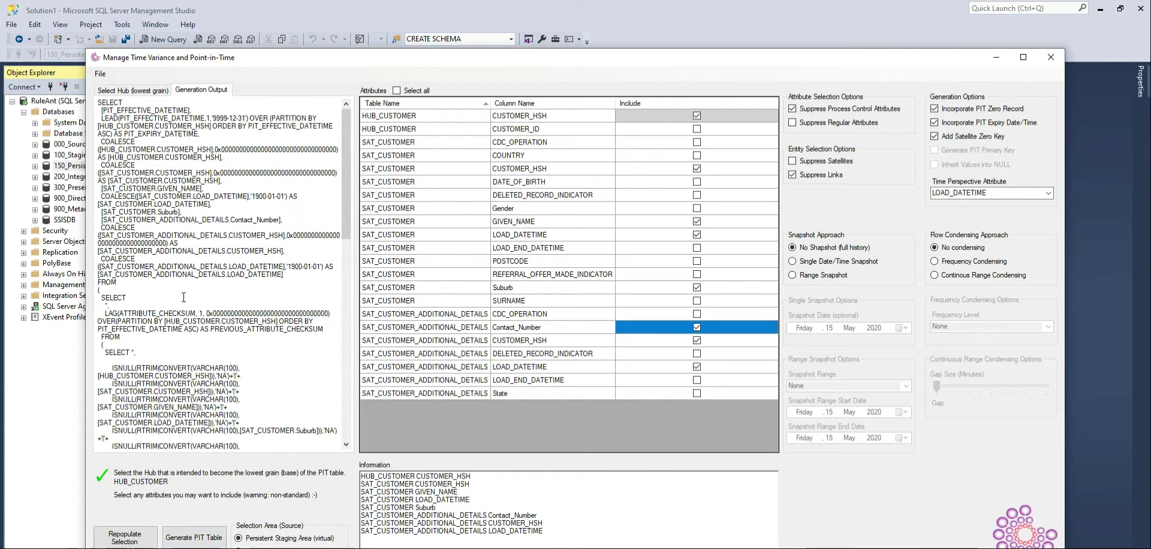
Copy the generated PIT code into a new SQL Server Management Studio query, execute it and examine result rows 2 to 4
key(ctrl+a)
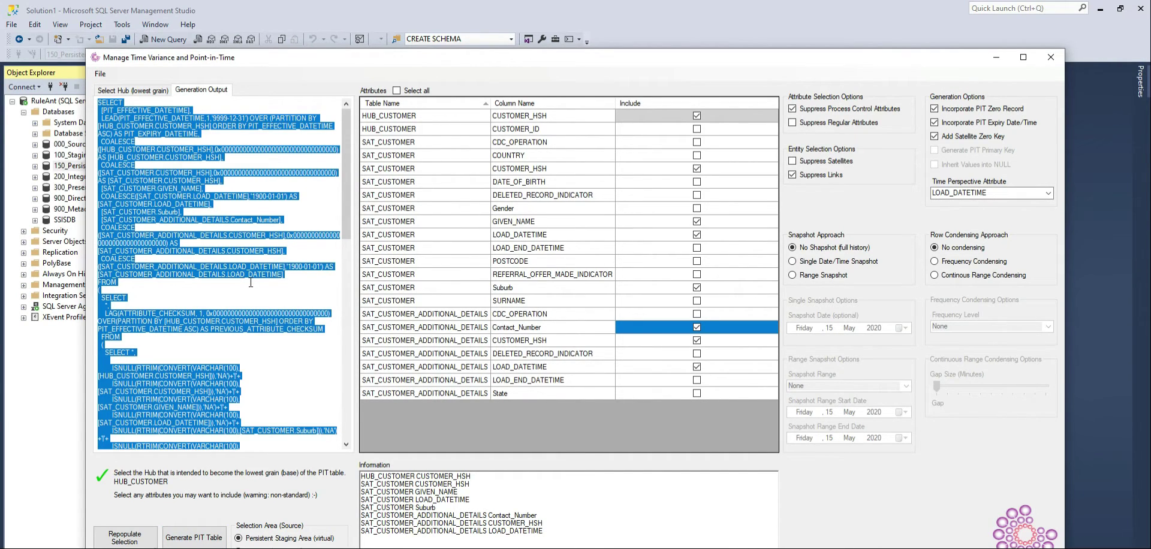
key(alt+Tab)
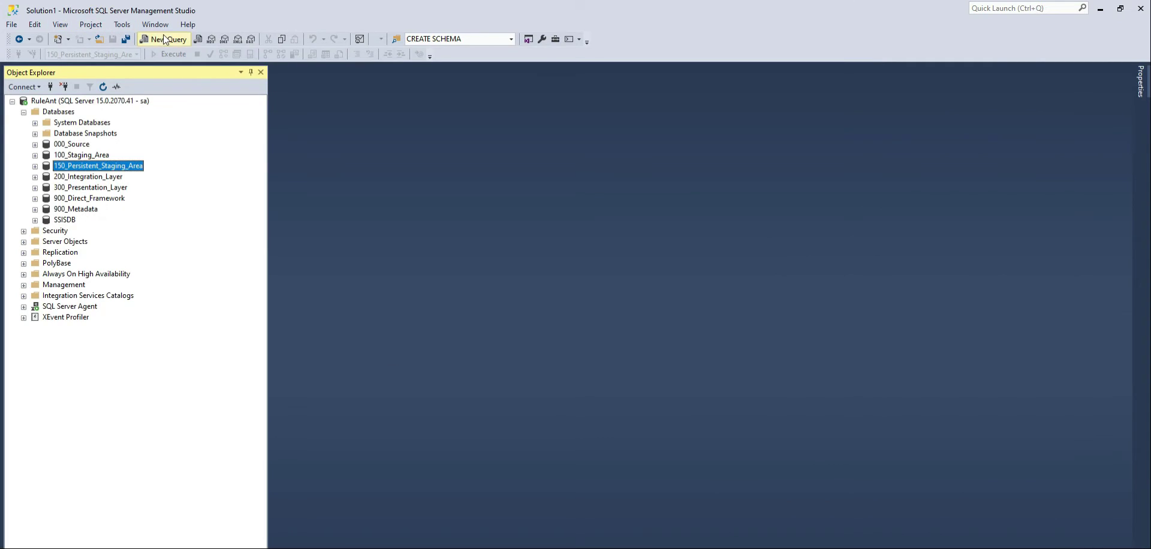
click(172, 38)
key(ctrl+v)
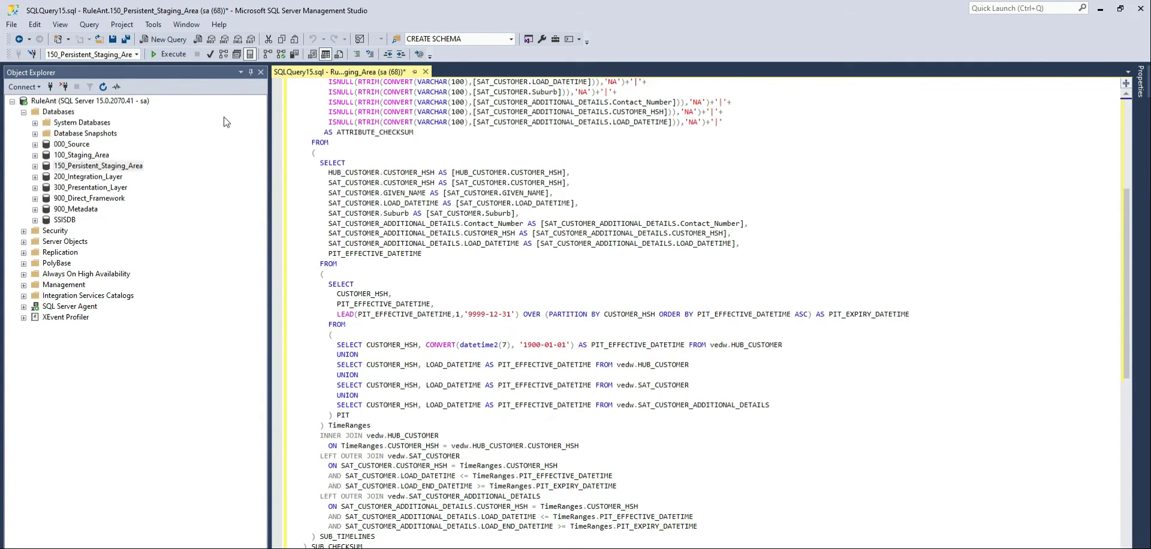
click(165, 54)
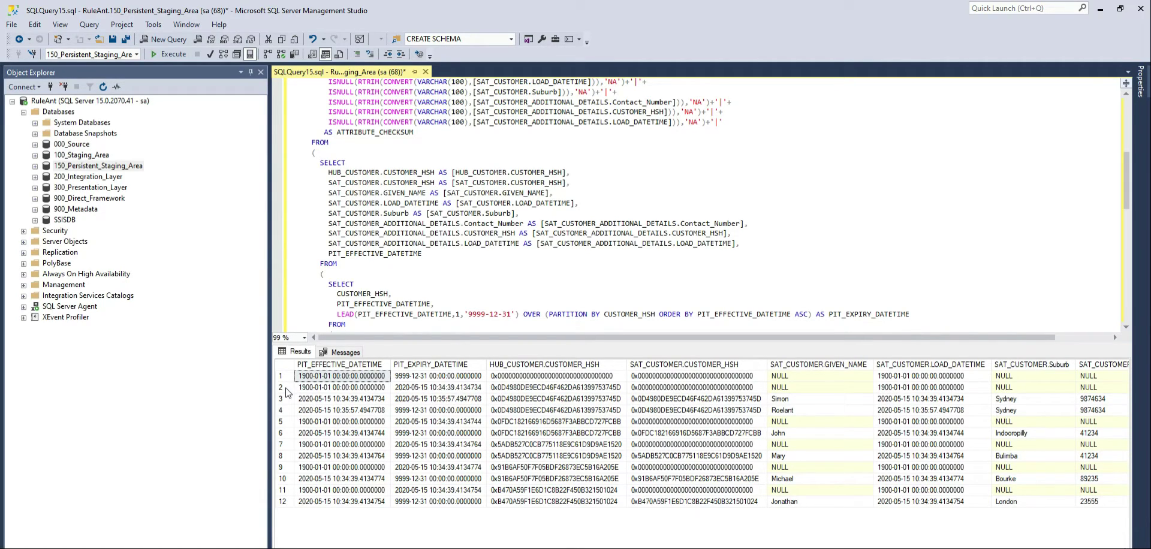
drag(286, 389, 282, 412)
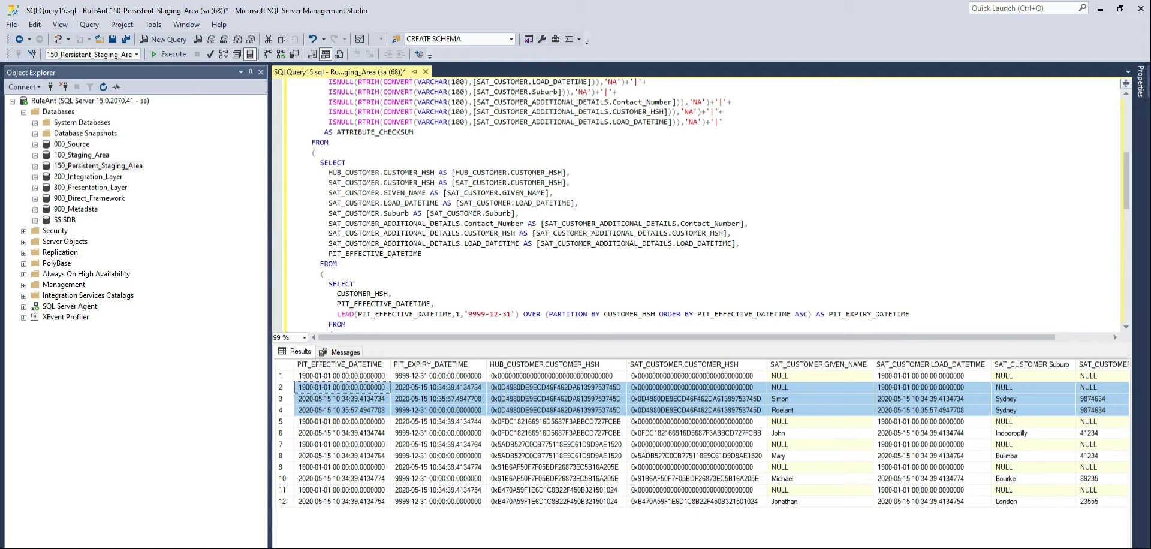
scroll(711, 433, right, 2)
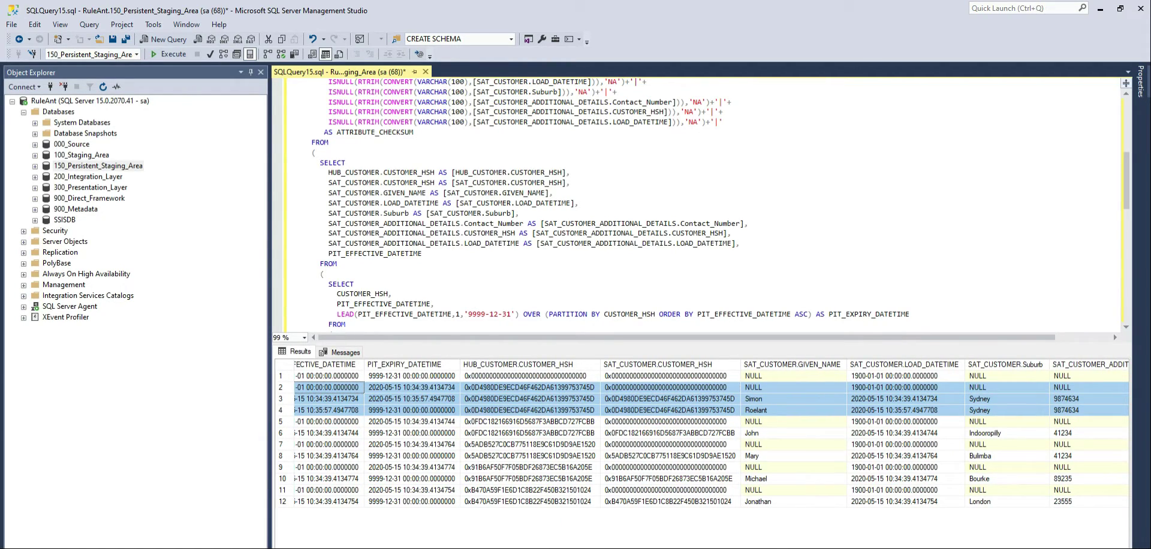
scroll(711, 433, right, 15)
scroll(689, 412, left, 15)
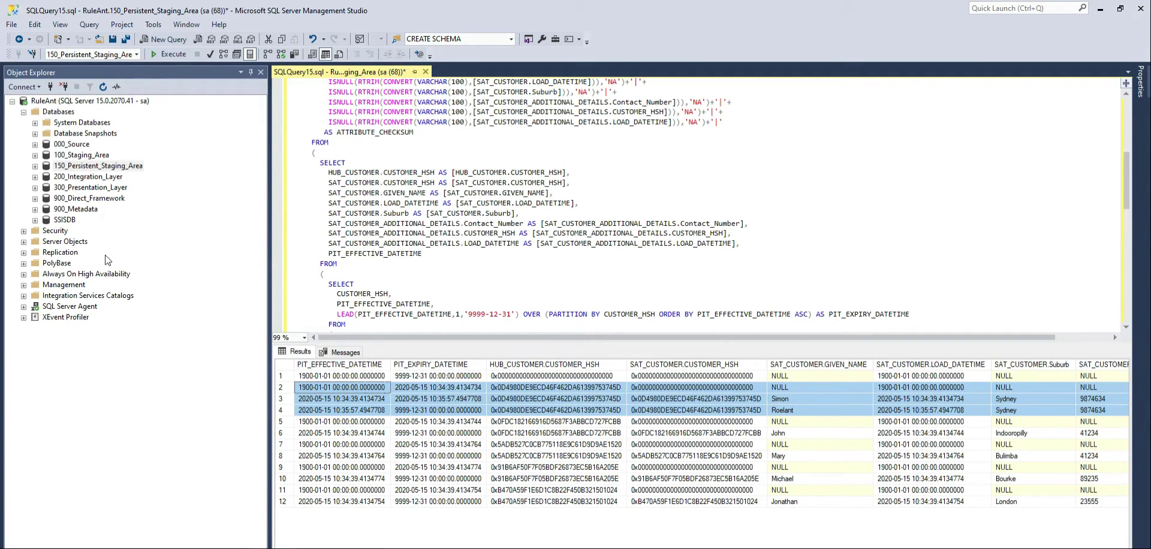
Open dbo.CUSTOMER_PERSONAL in 000_Source for row editing and enter a new contact number for the first customer
click(35, 145)
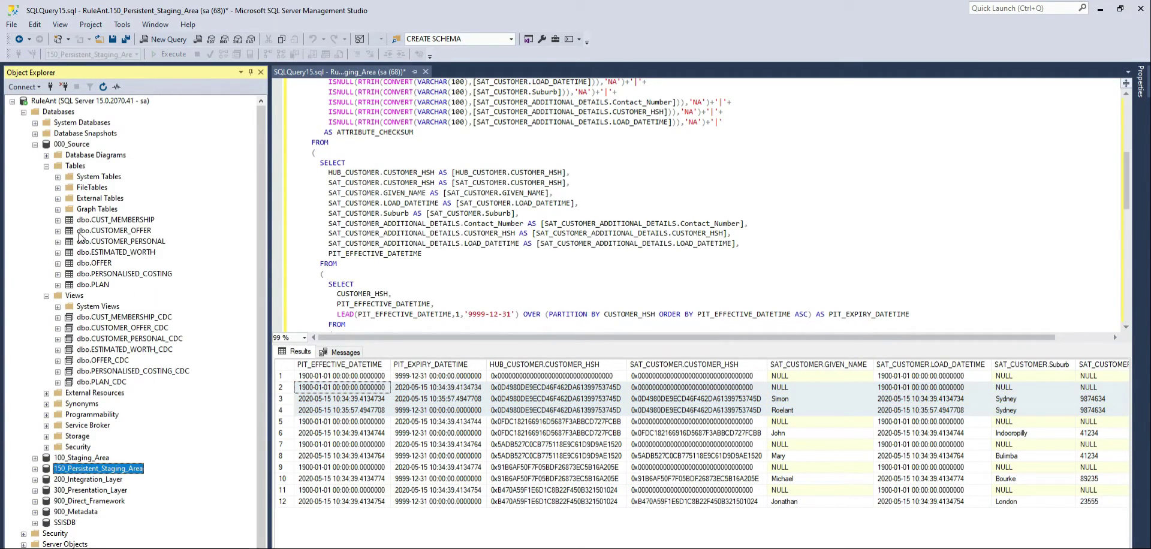
right_click(113, 241)
click(153, 294)
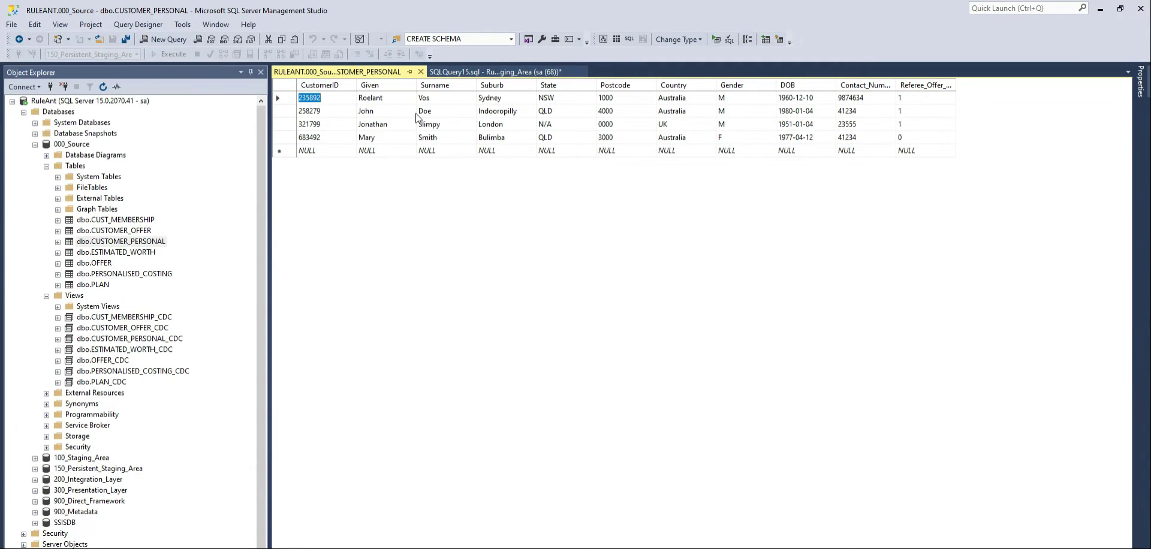
click(384, 99)
click(865, 99)
text(12345)
key(Return)
Switch to Virtual Data Warehouse and generate all Staging Area and Persistent Staging Area loads in the database
mouse_move(881, 548)
click(840, 546)
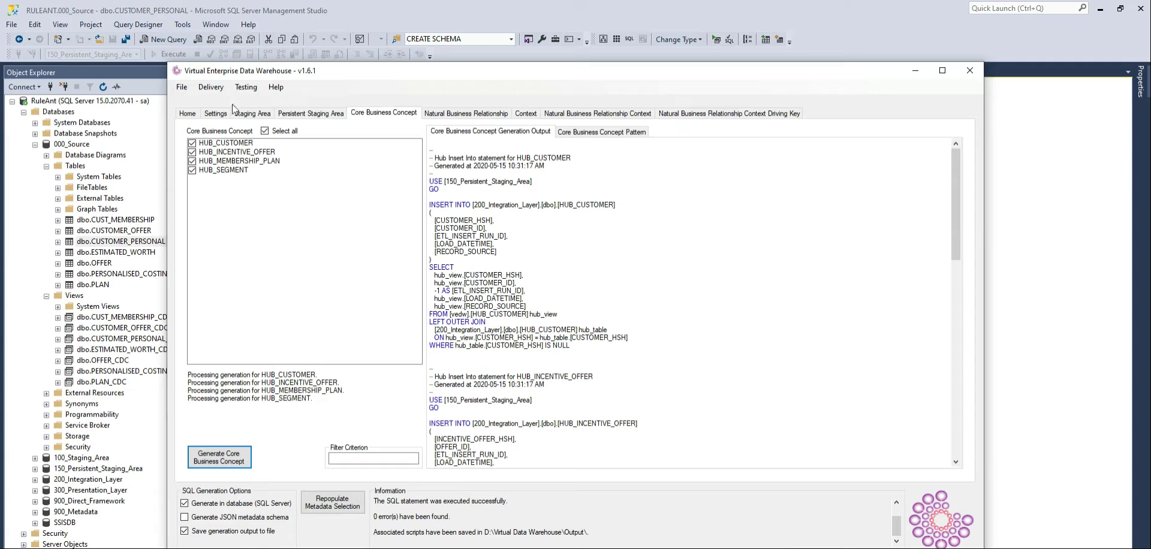
click(252, 112)
click(539, 132)
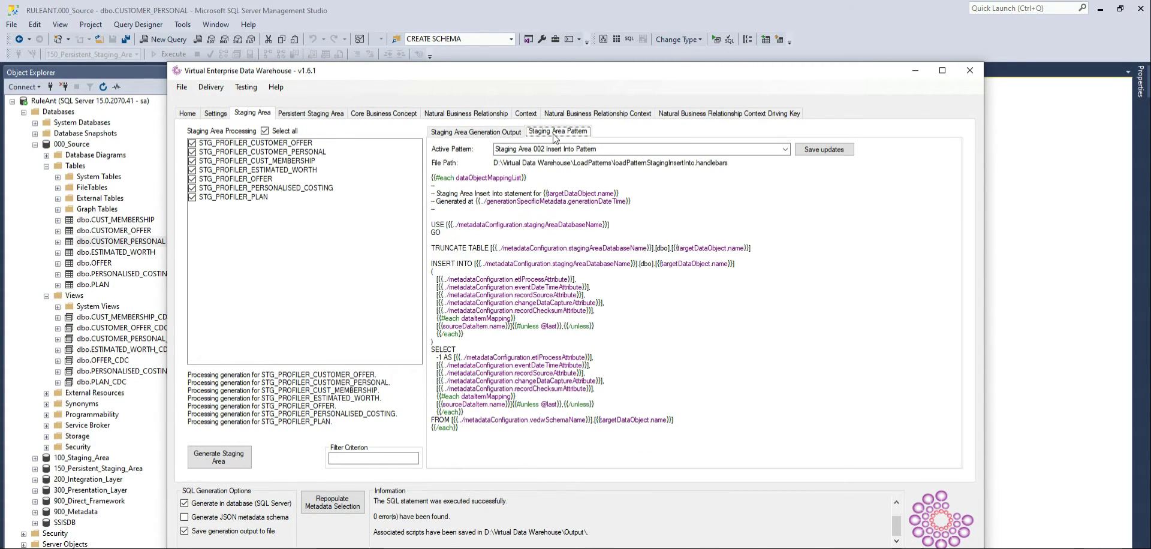
click(217, 465)
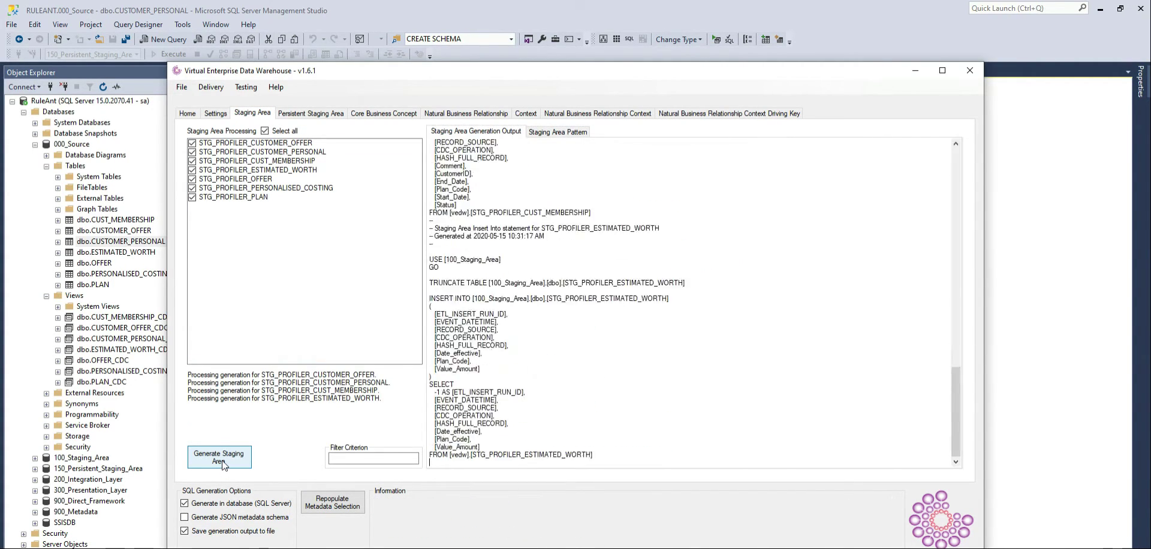
click(311, 113)
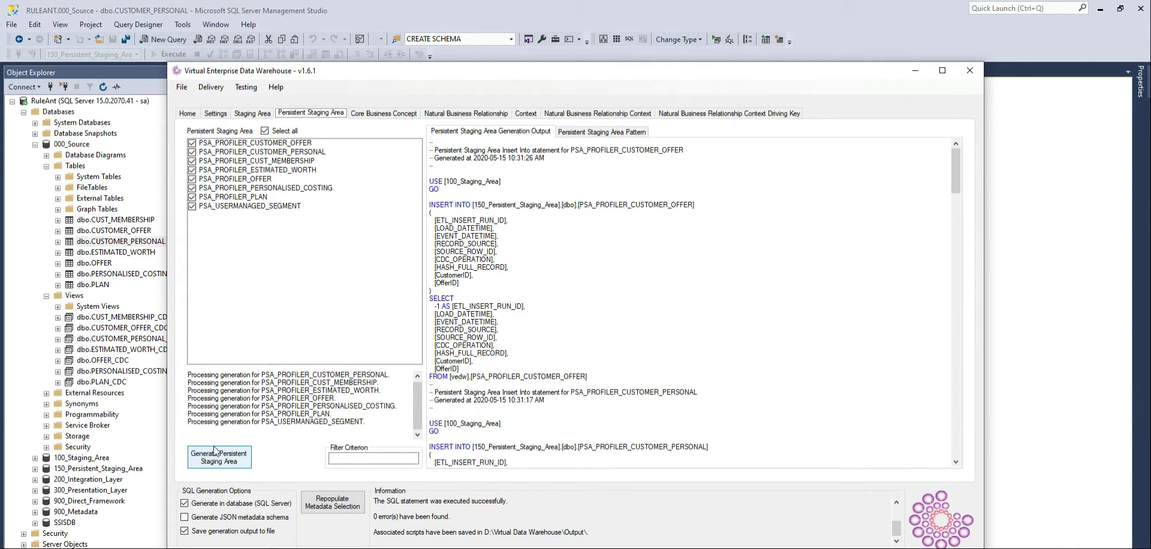
click(227, 464)
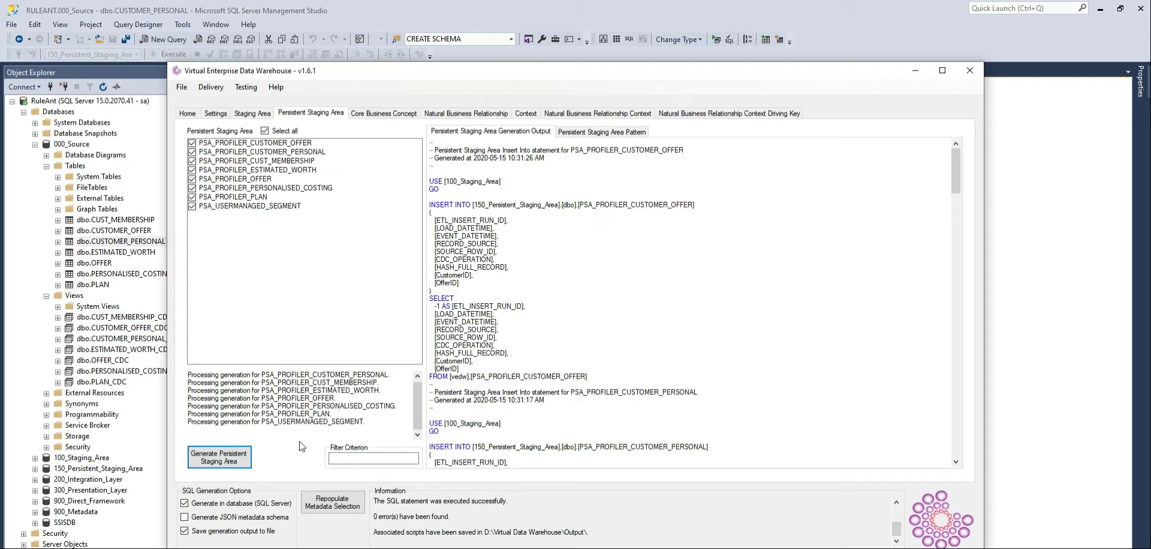
Return to SQL Server Management Studio, rerun the PIT query and examine result rows 2 to 5 across their columns
click(350, 10)
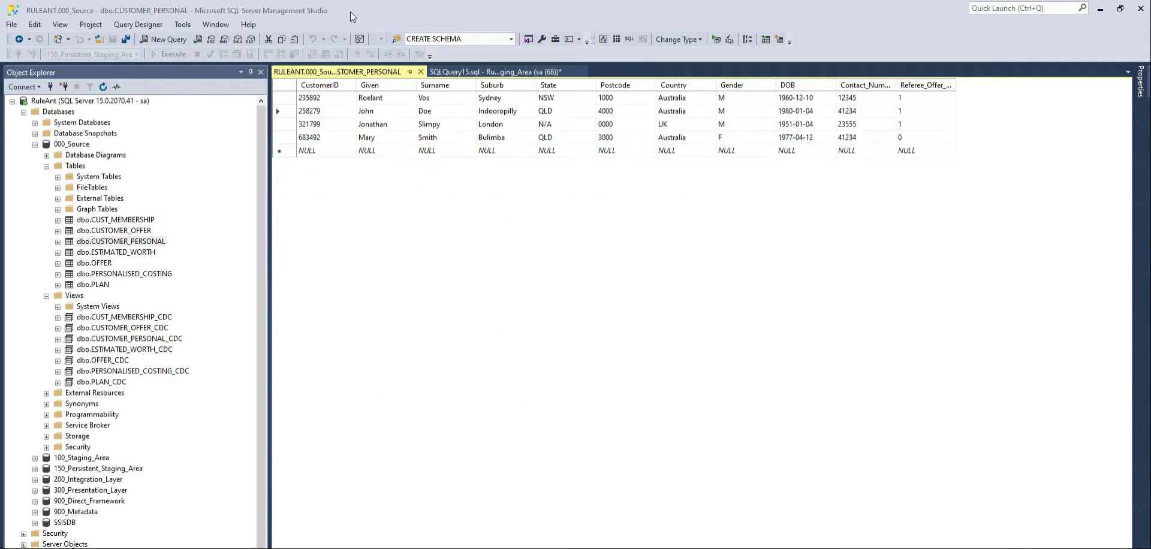
click(525, 72)
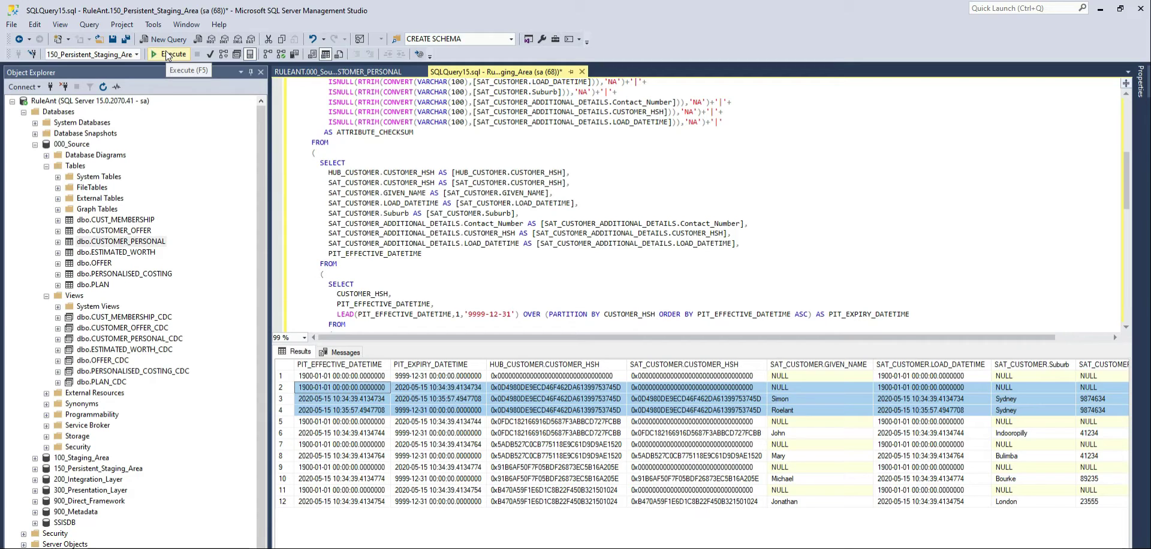
click(168, 55)
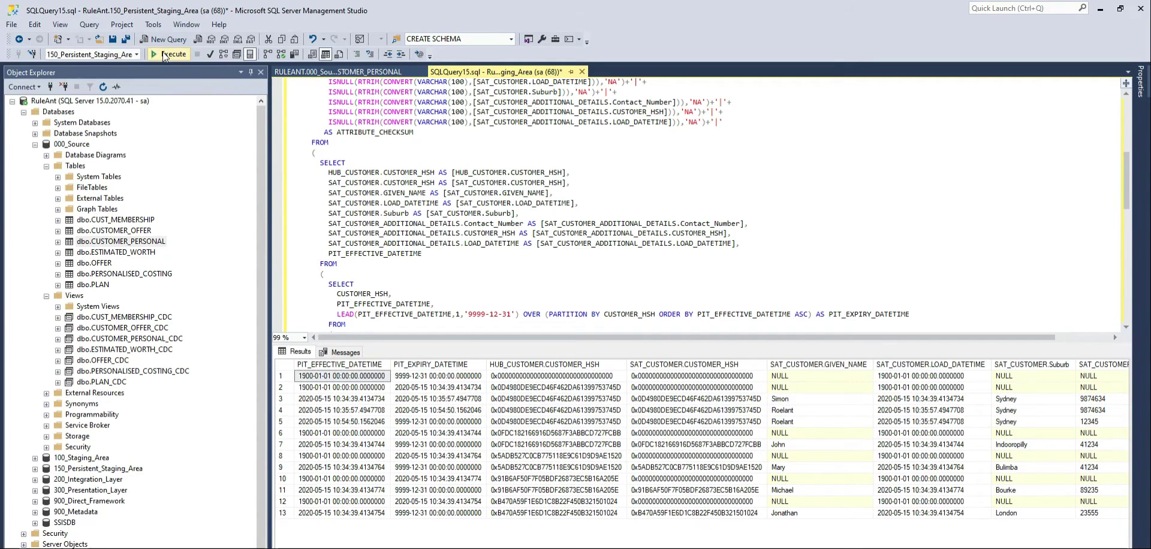
click(282, 387)
shift+click(291, 422)
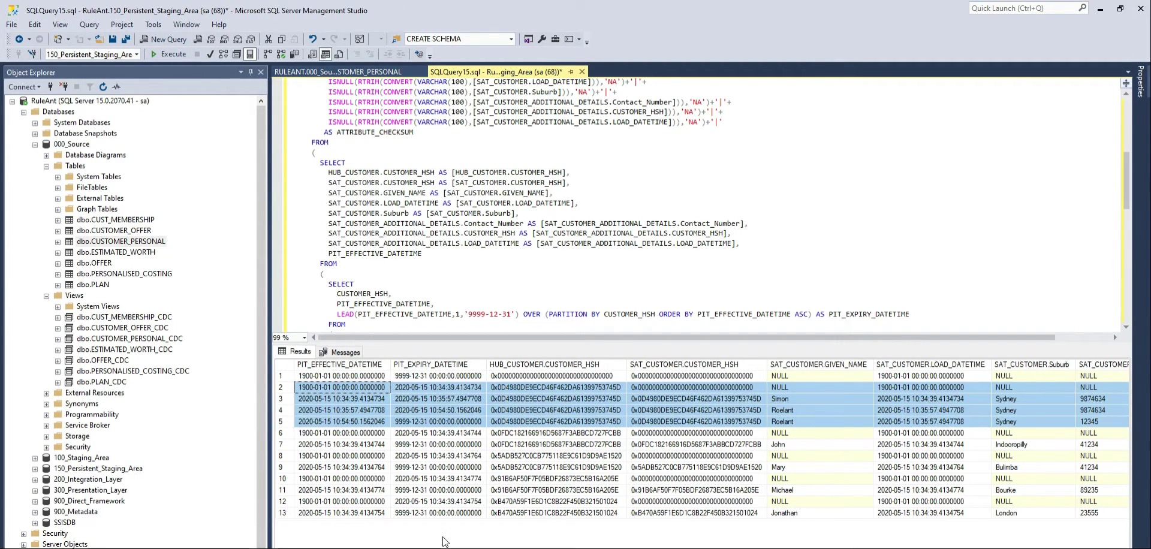
scroll(580, 461, right, 3)
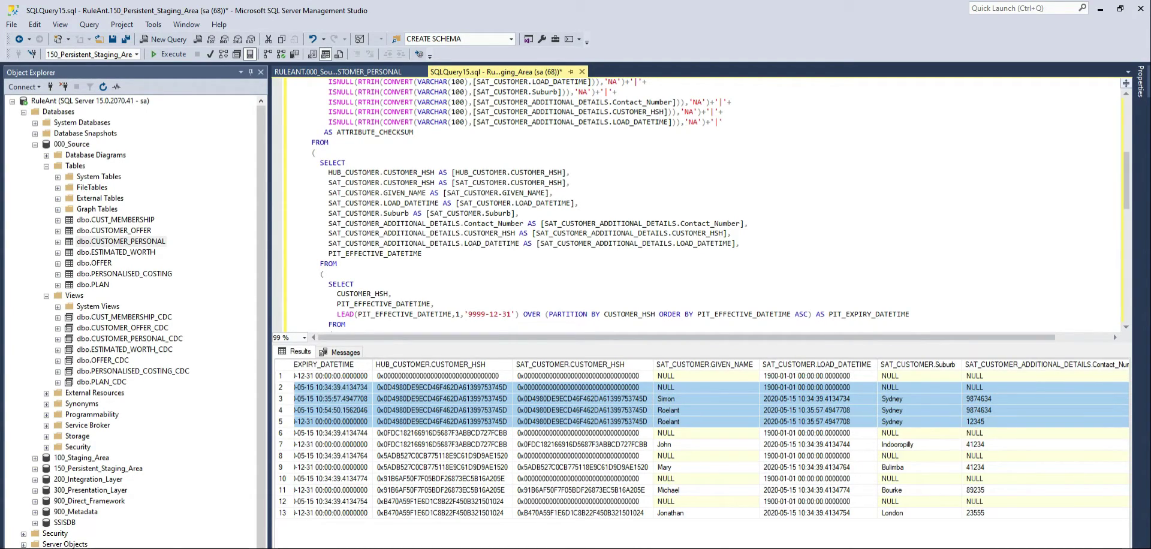
drag(466, 548, 427, 547)
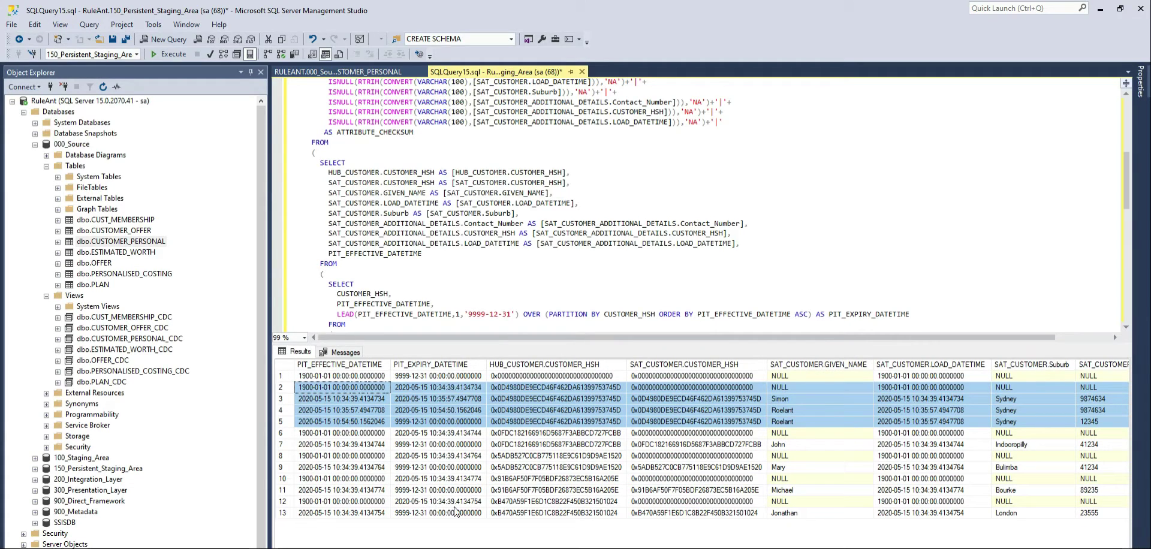
In the Point-in-Time window, exclude SAT_CUSTOMER's CUSTOMER_HSH, GIVEN_NAME, LOAD_DATETIME and Suburb, plus CUSTOMER_HSH and LOAD_DATETIME of SAT_CUSTOMER_ADDITIONAL_DETAILS
mouse_move(881, 548)
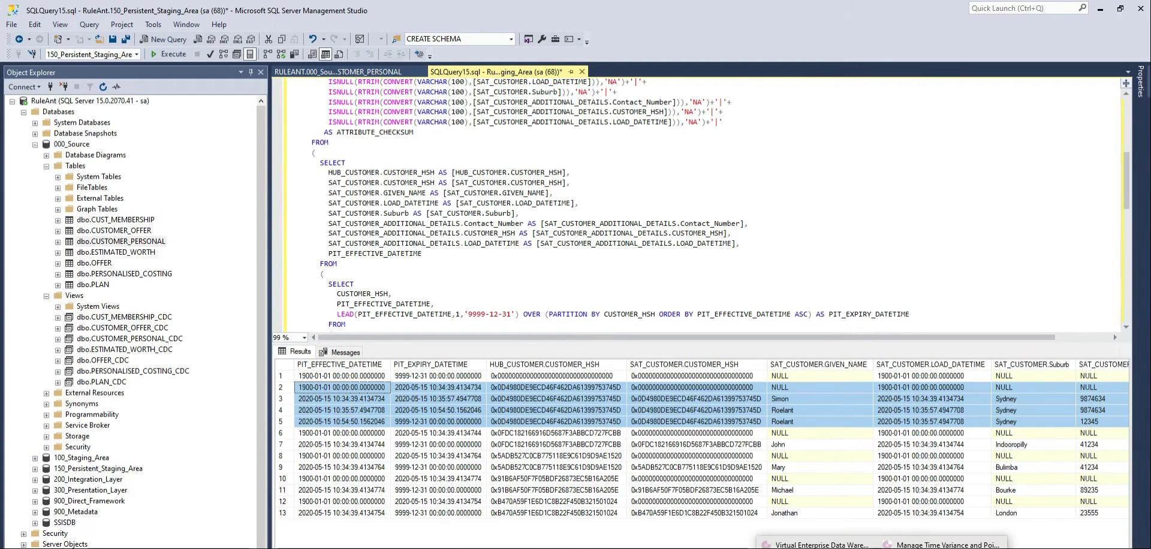
click(944, 545)
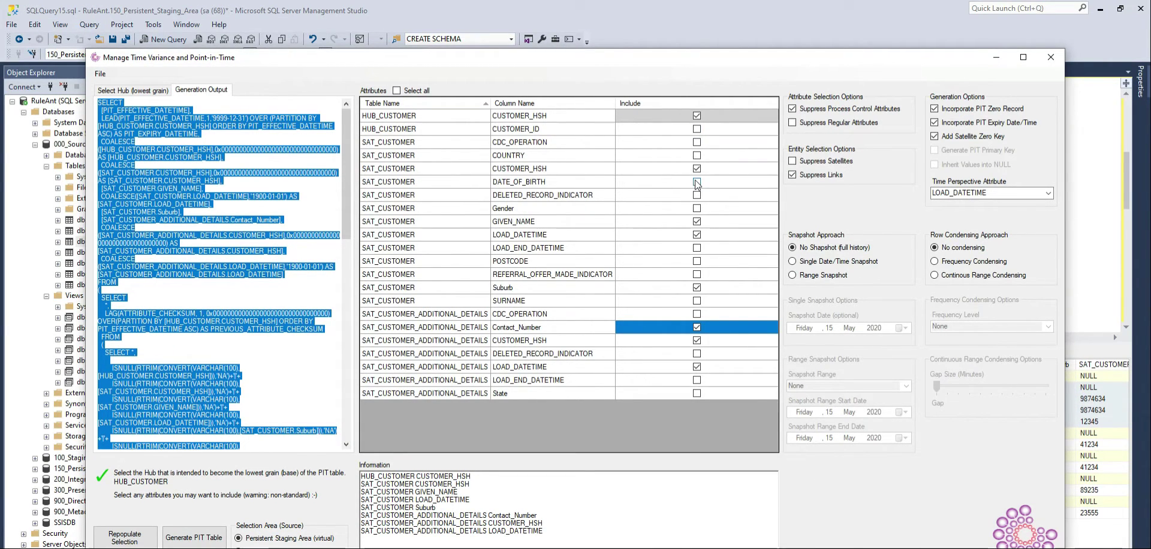
click(696, 174)
click(697, 170)
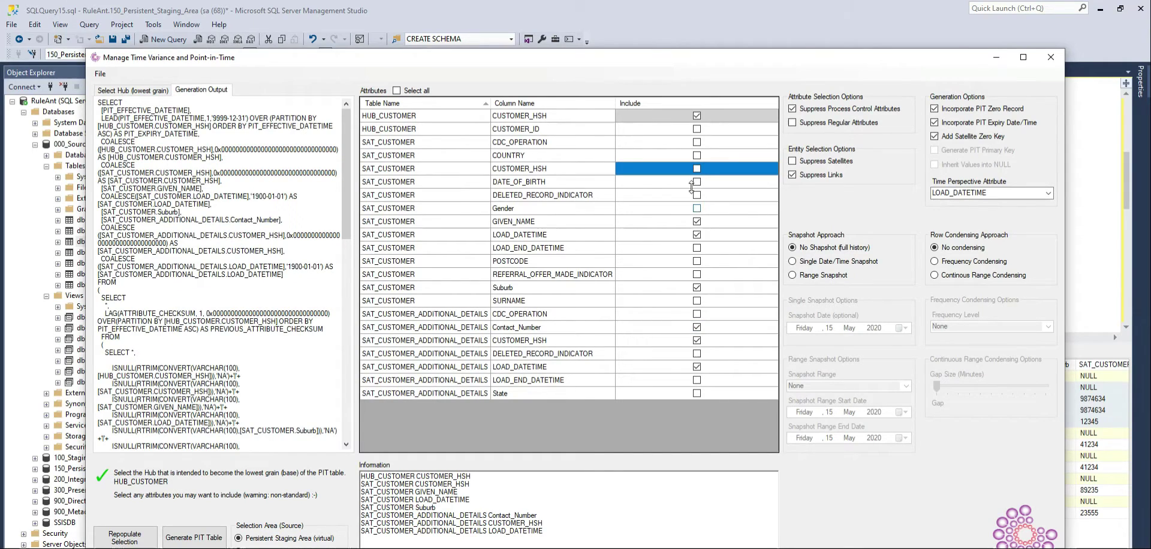
click(696, 221)
click(696, 235)
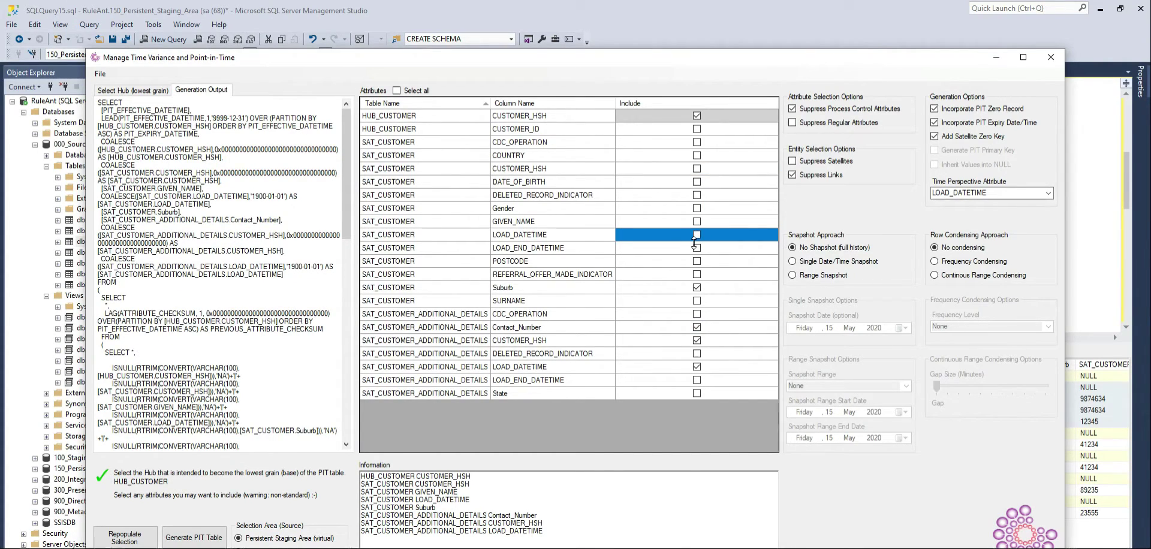
click(697, 288)
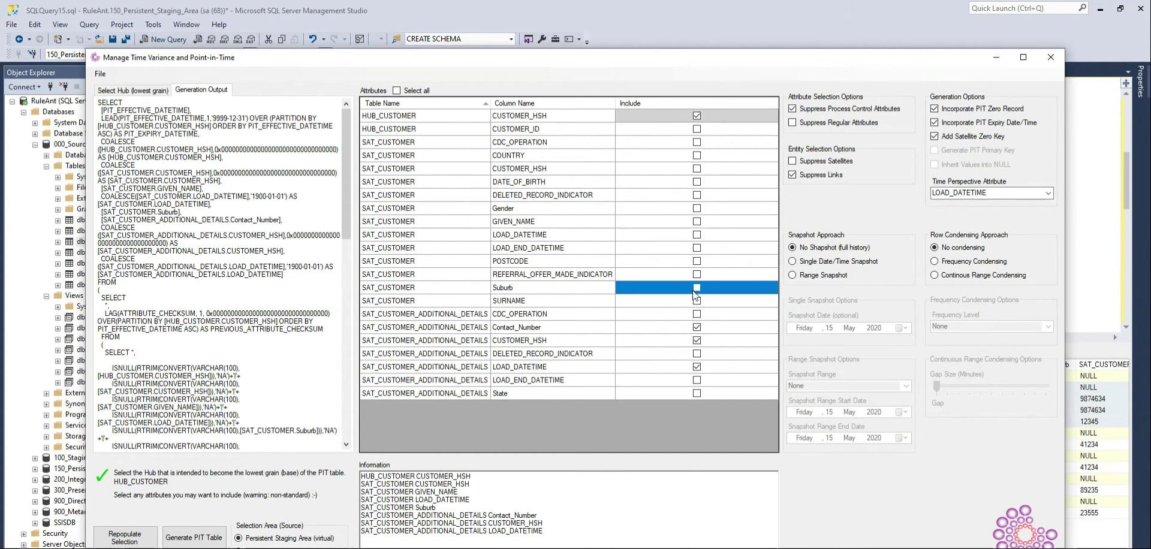
click(697, 340)
click(696, 367)
Include State from SAT_CUSTOMER_ADDITIONAL_DETAILS and POSTCODE and Gender from SAT_CUSTOMER in the PIT selection
click(697, 393)
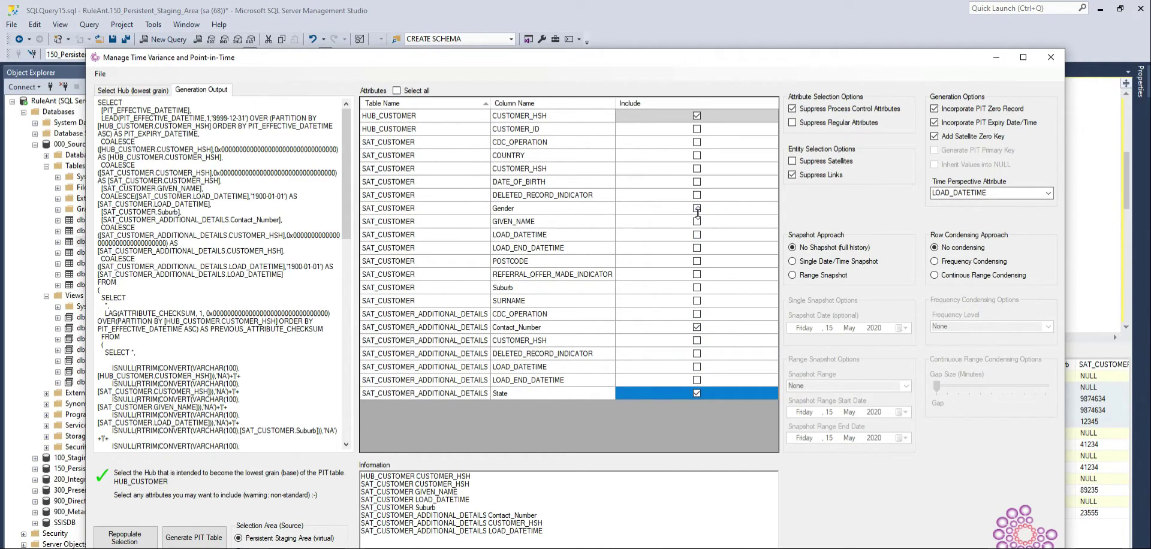
click(697, 261)
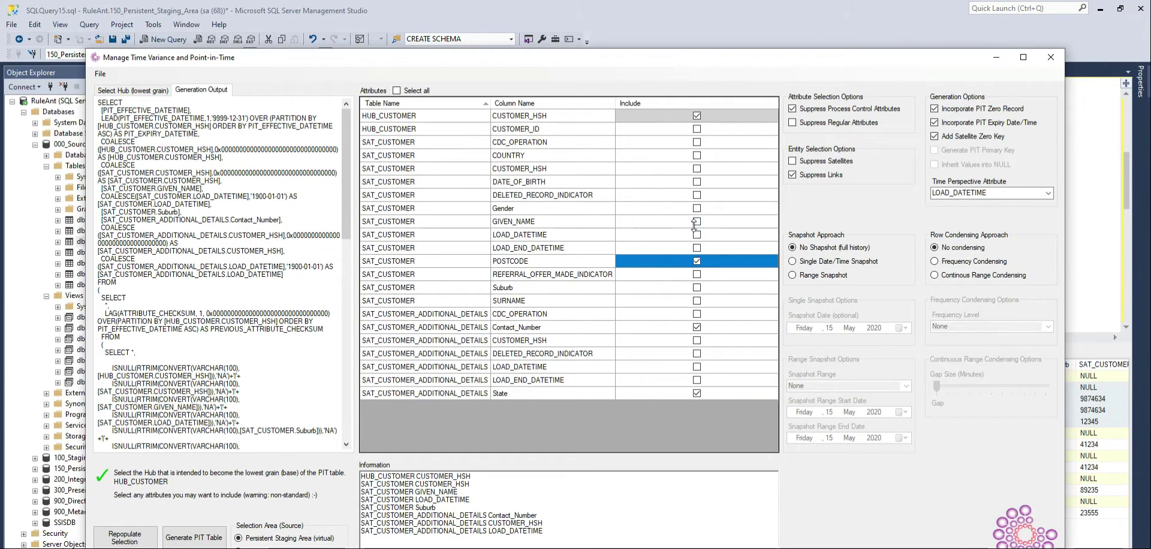
click(697, 208)
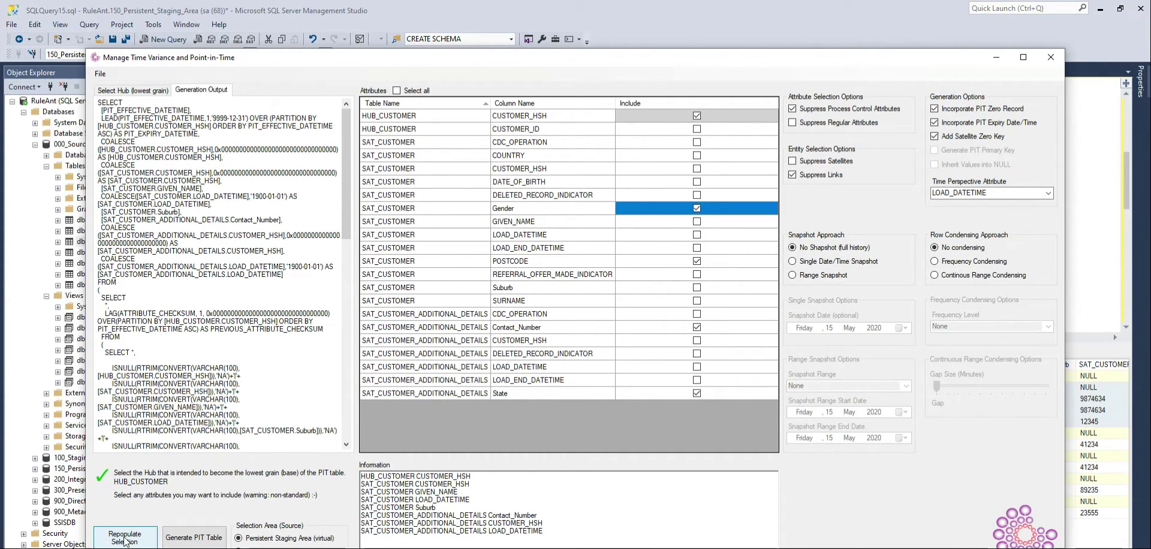
Regenerate the PIT code, replace the SQL Server Management Studio query's contents with it and execute the query
click(124, 541)
click(192, 324)
key(ctrl+a)
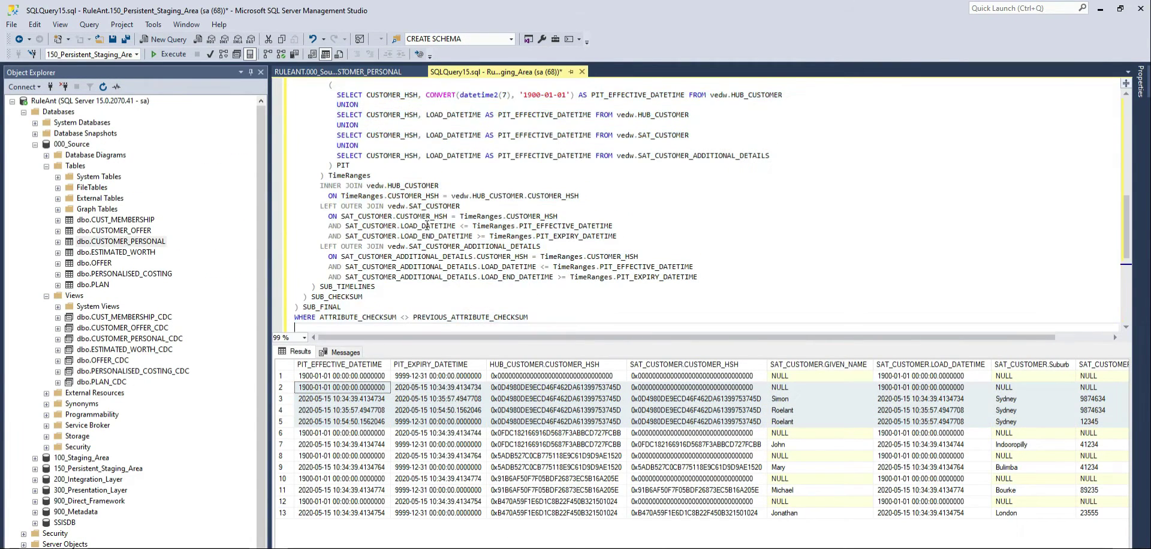
click(154, 53)
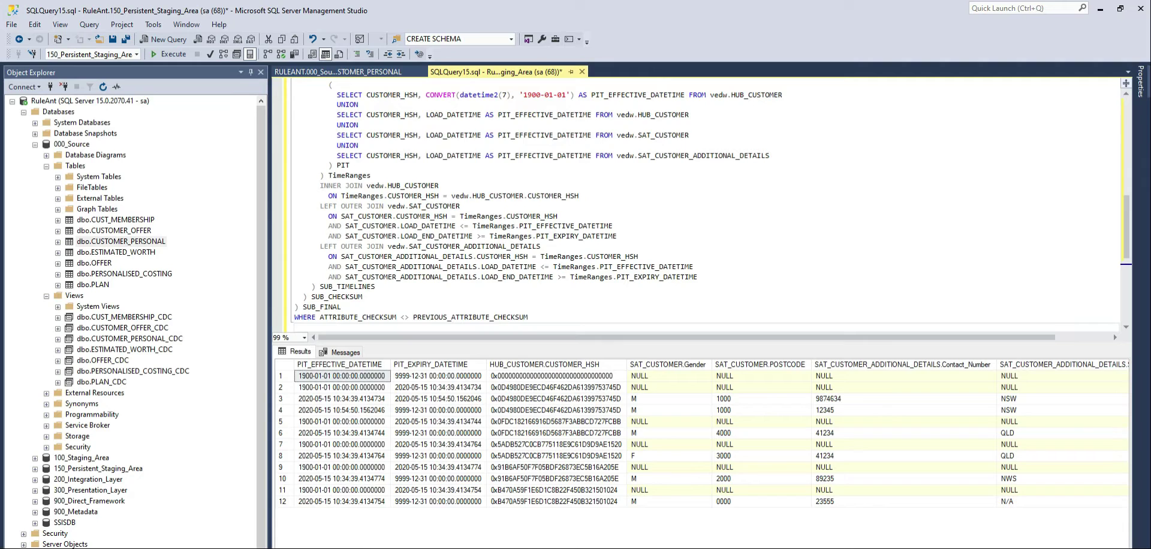
mouse_move(509, 547)
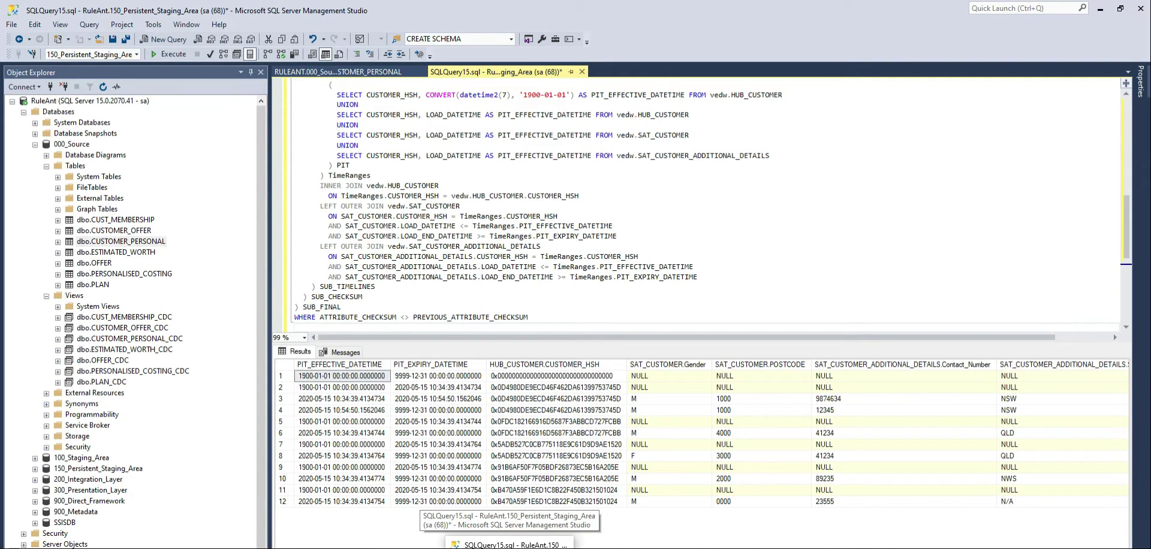
Return to the Point-in-Time window and exclude Gender and POSTCODE of SAT_CUSTOMER, plus Contact_Number and State of SAT_CUSTOMER_ADDITIONAL_DETAILS
mouse_move(821, 547)
click(918, 544)
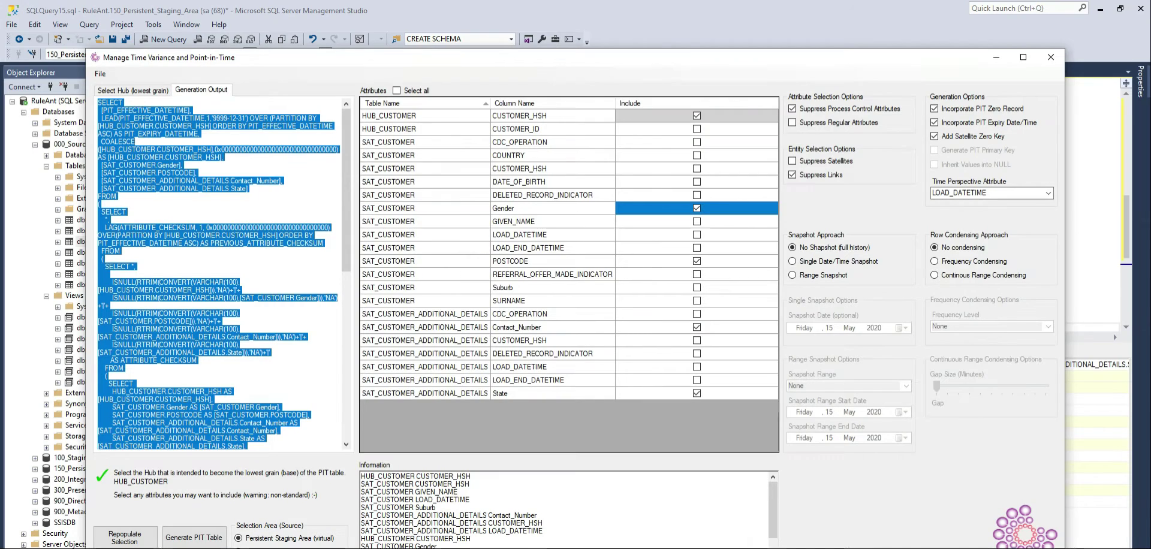
click(697, 208)
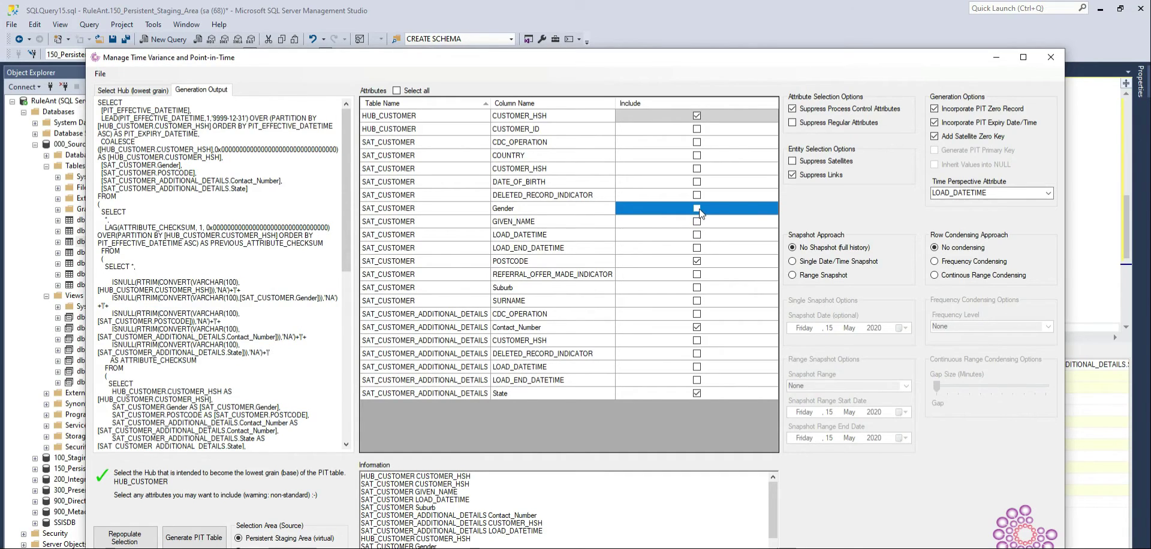
click(697, 261)
click(697, 327)
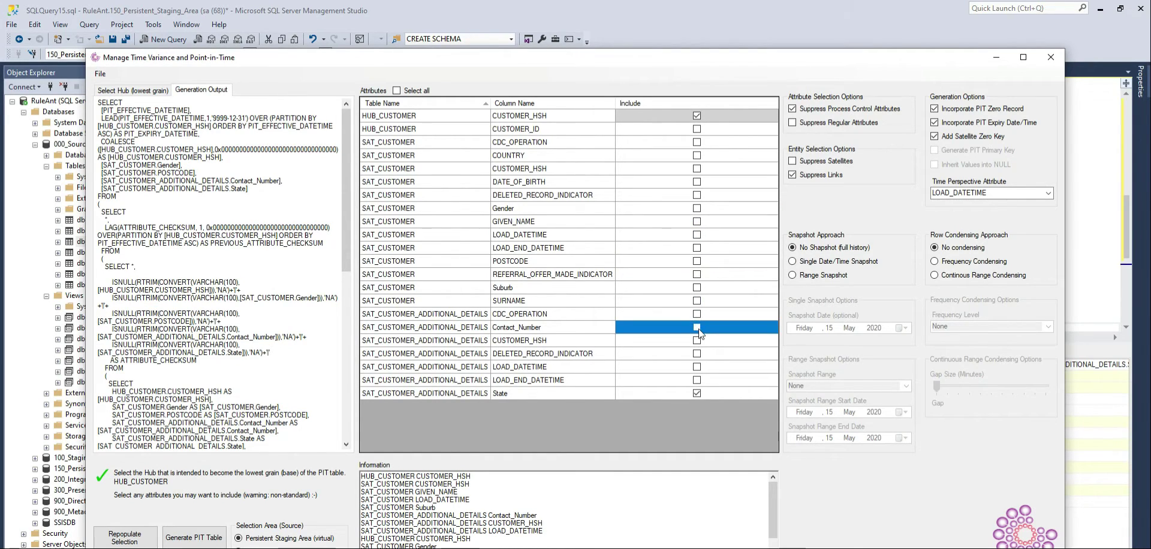
click(698, 393)
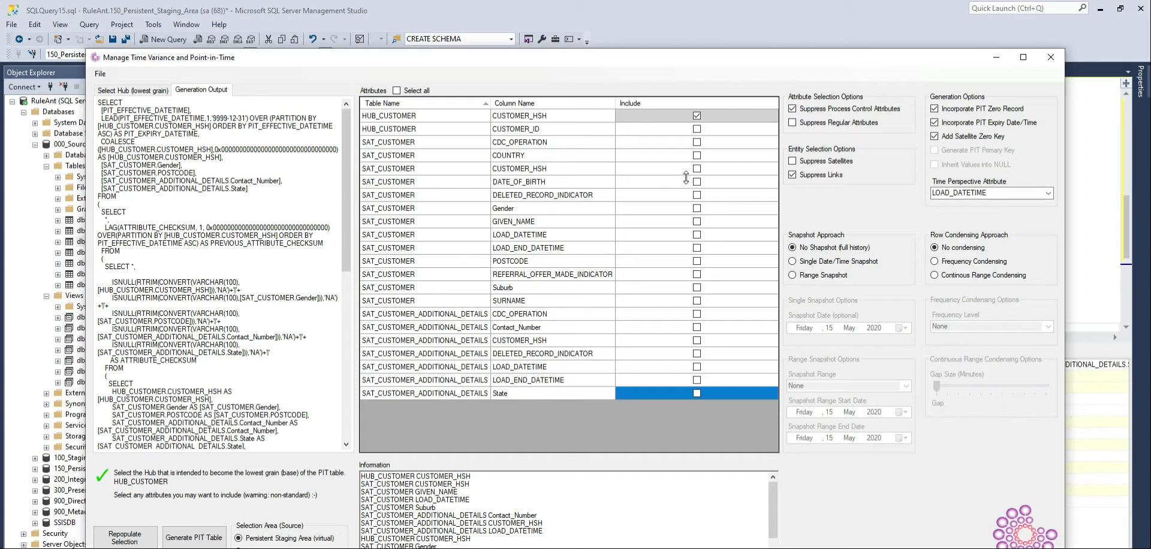
Include LOAD_DATETIME and LOAD_END_DATETIME from both SAT_CUSTOMER and SAT_CUSTOMER_ADDITIONAL_DETAILS in the PIT selection
click(697, 234)
click(696, 248)
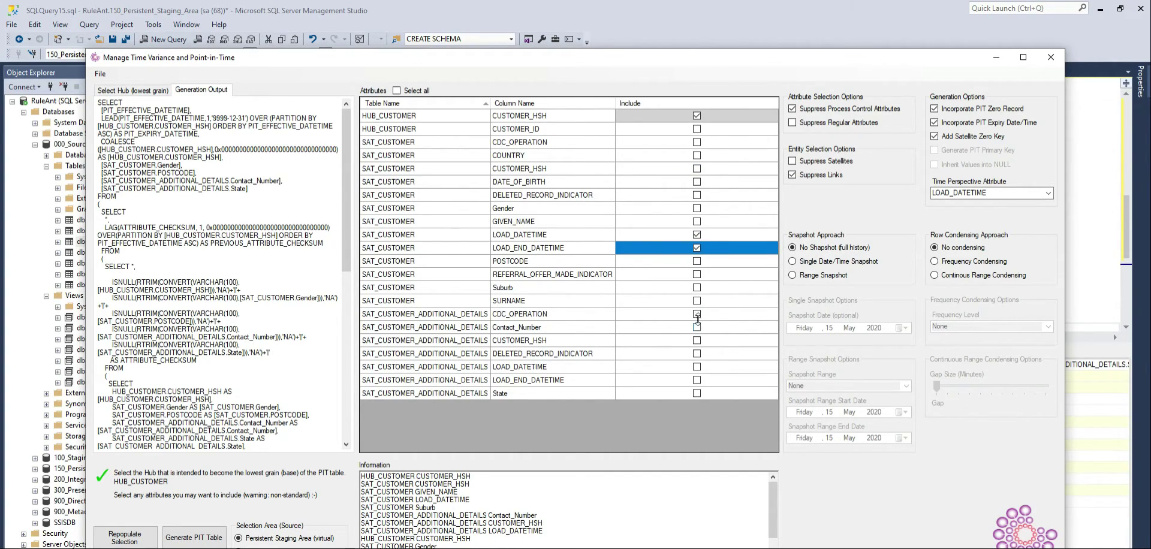
click(696, 367)
click(697, 380)
Generate the PIT code for the load date attributes, replace the SQL Server Management Studio query with it and execute it
click(198, 541)
click(198, 541)
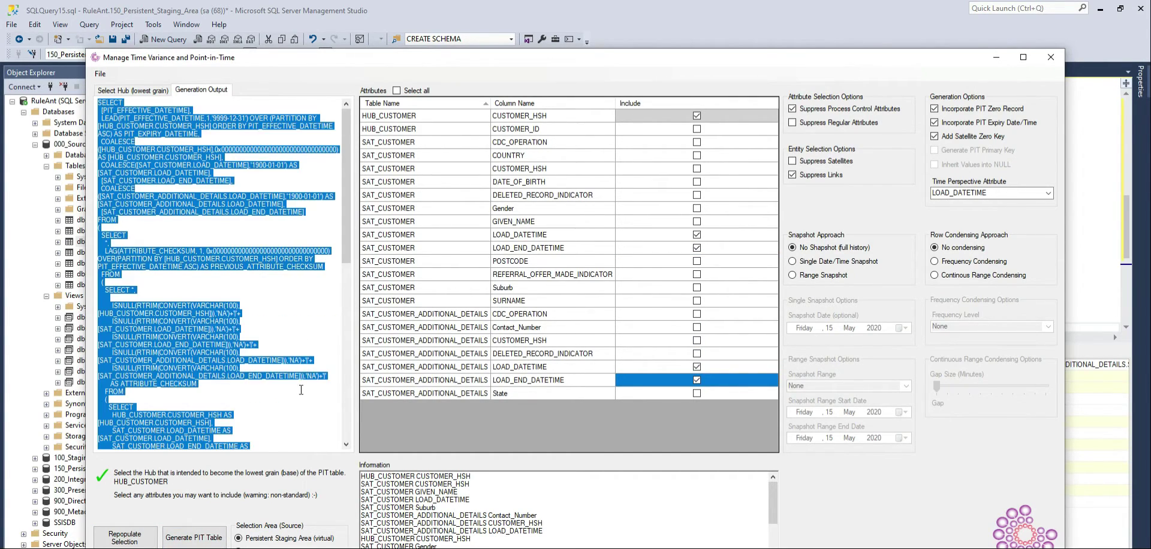
key(ctrl+a)
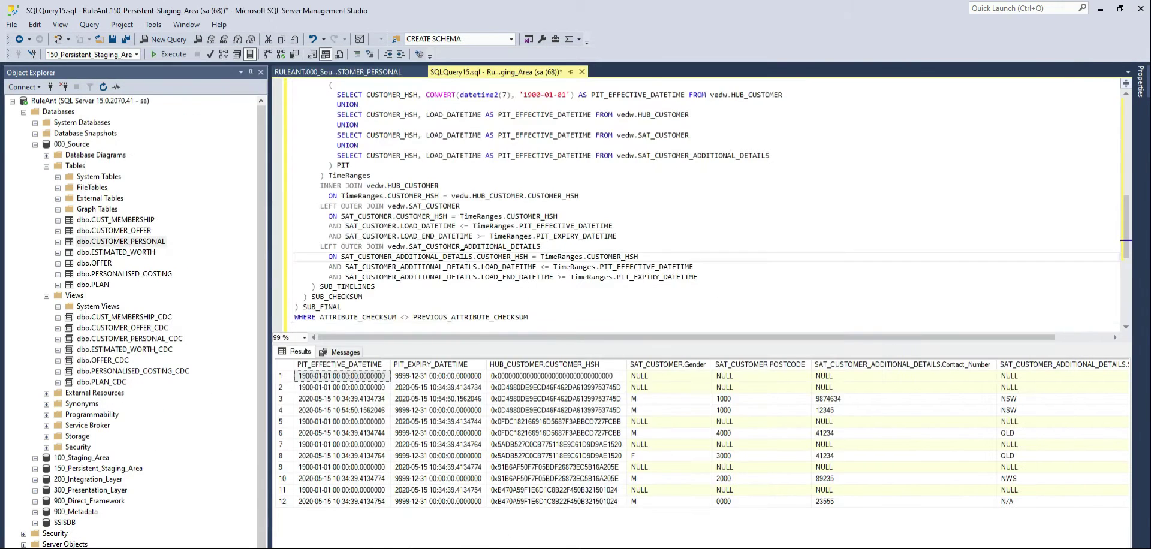
key(ctrl+a)
key(ctrl+v)
click(170, 54)
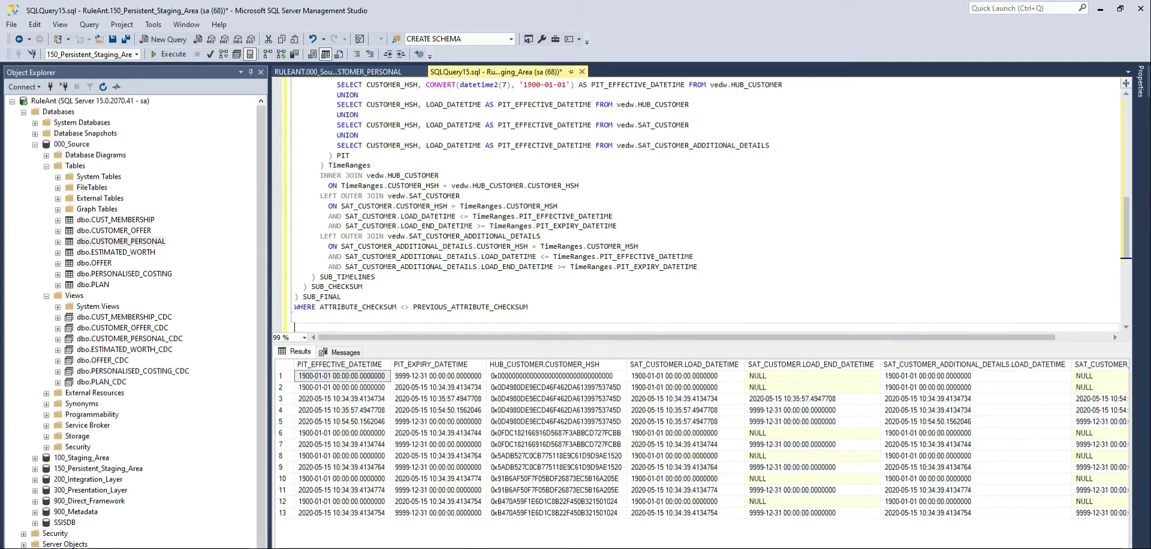
Examine the satellites' load date columns in the results, then return to the Point-in-Time window and close it
scroll(712, 443, right, 3)
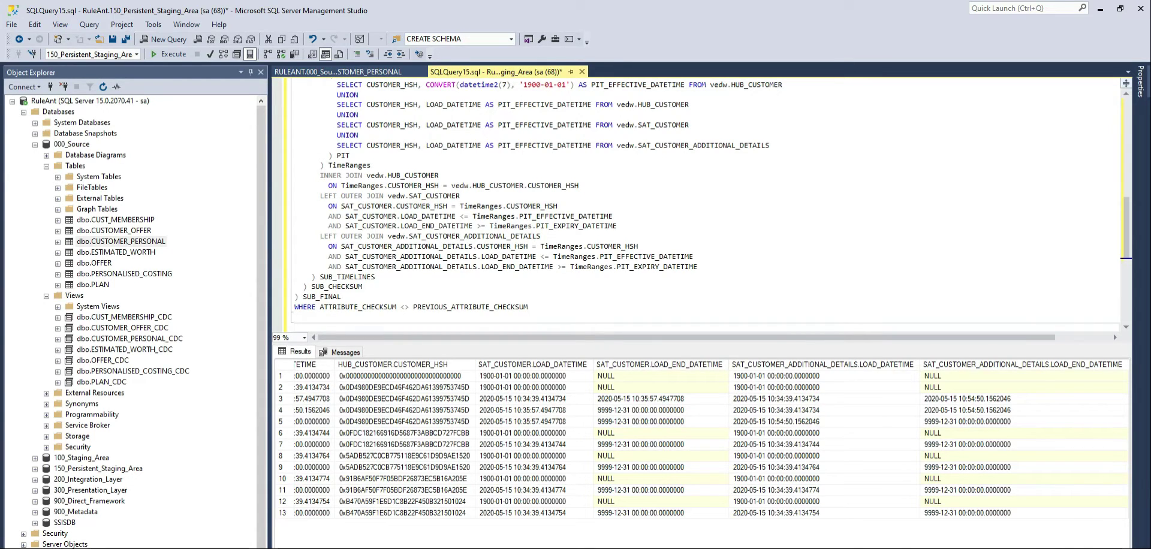
click(965, 543)
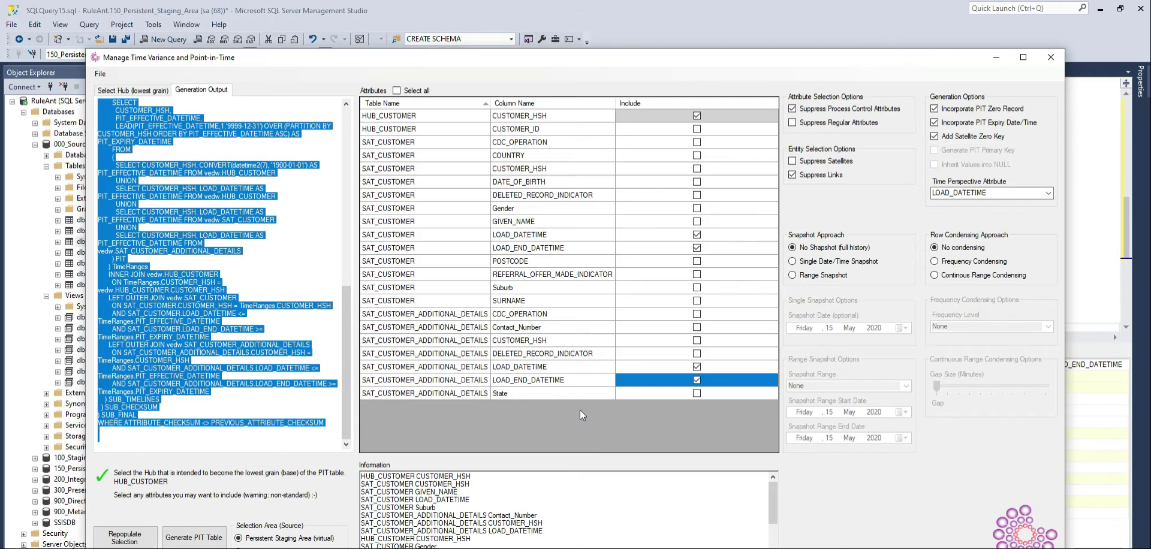
click(1049, 57)
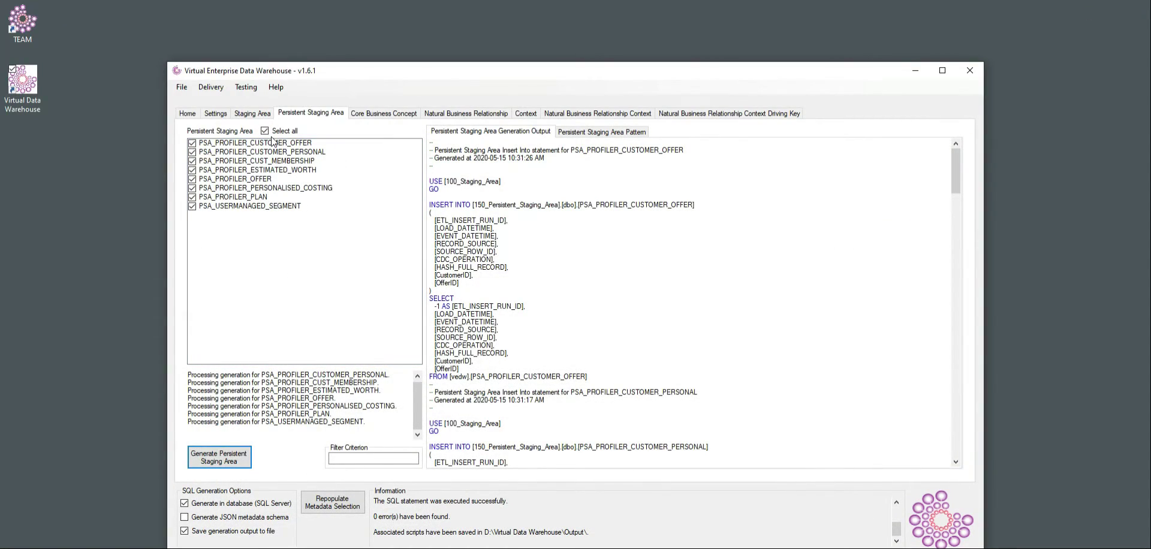